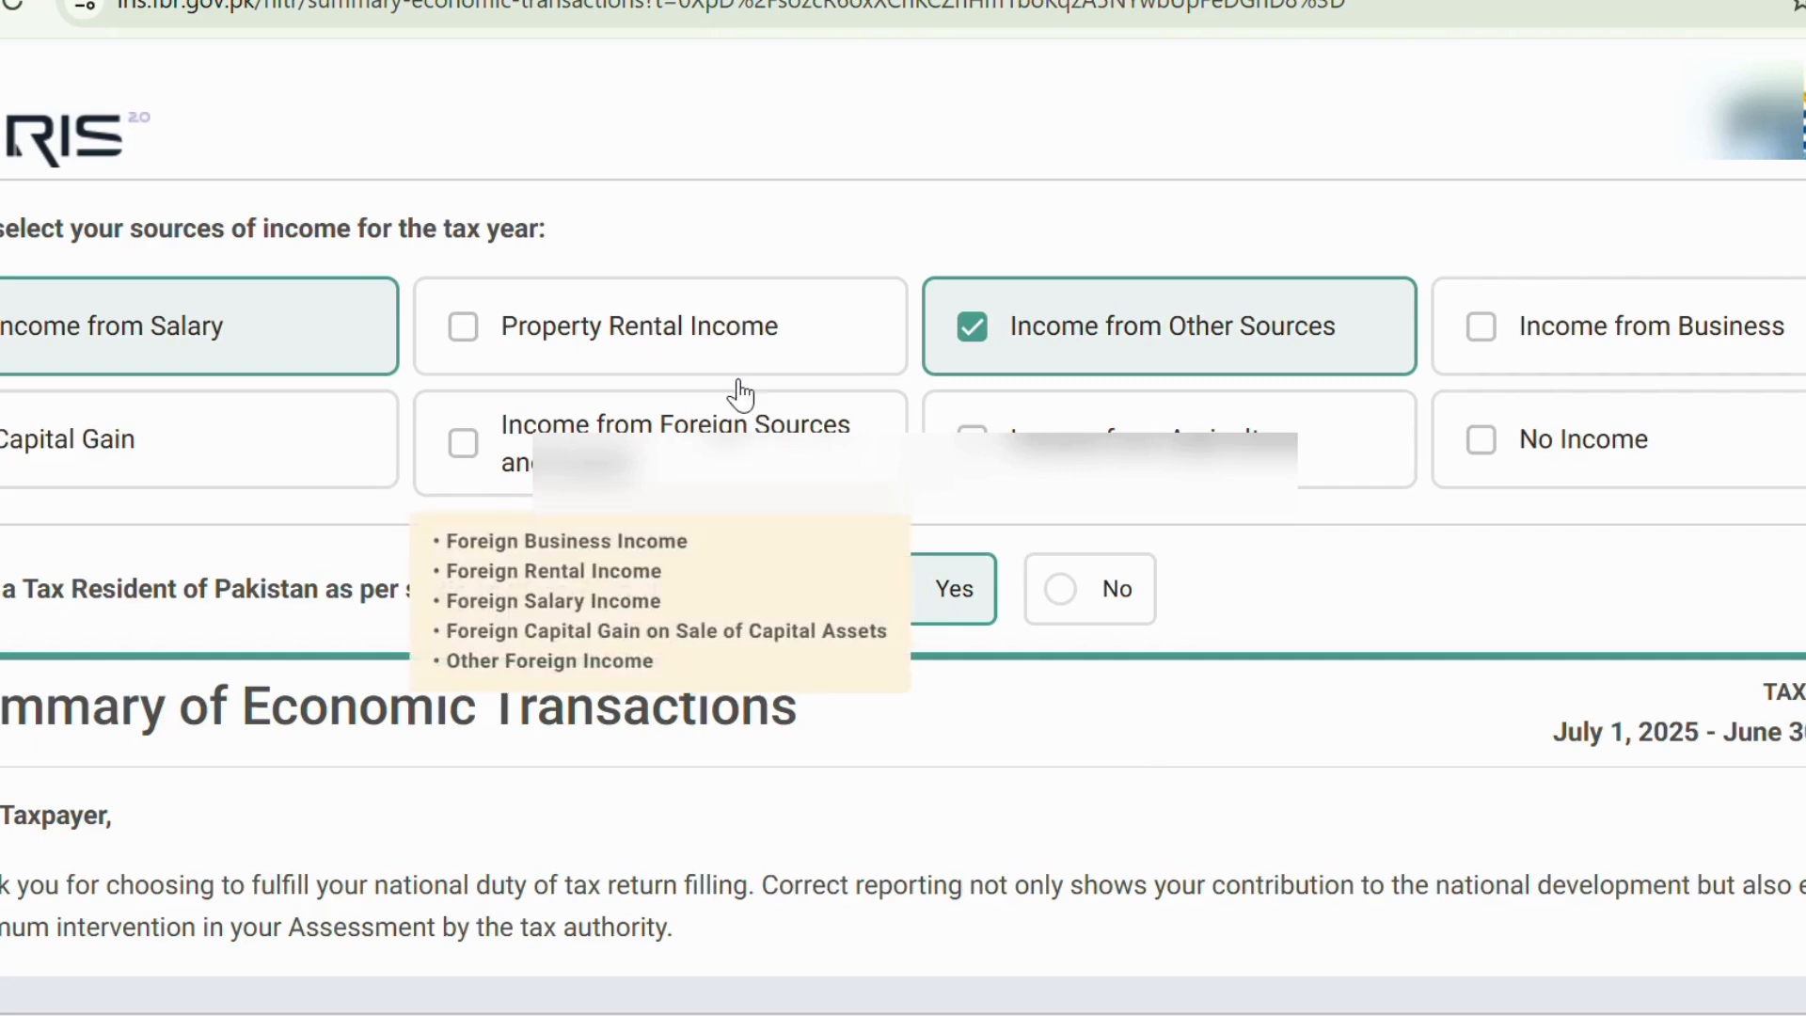
Step: Review the selected income sources and the summary of withholding tax as withholdee, and start the return filing
{"action": "mouse_move", "coordinate": [291, 302]}
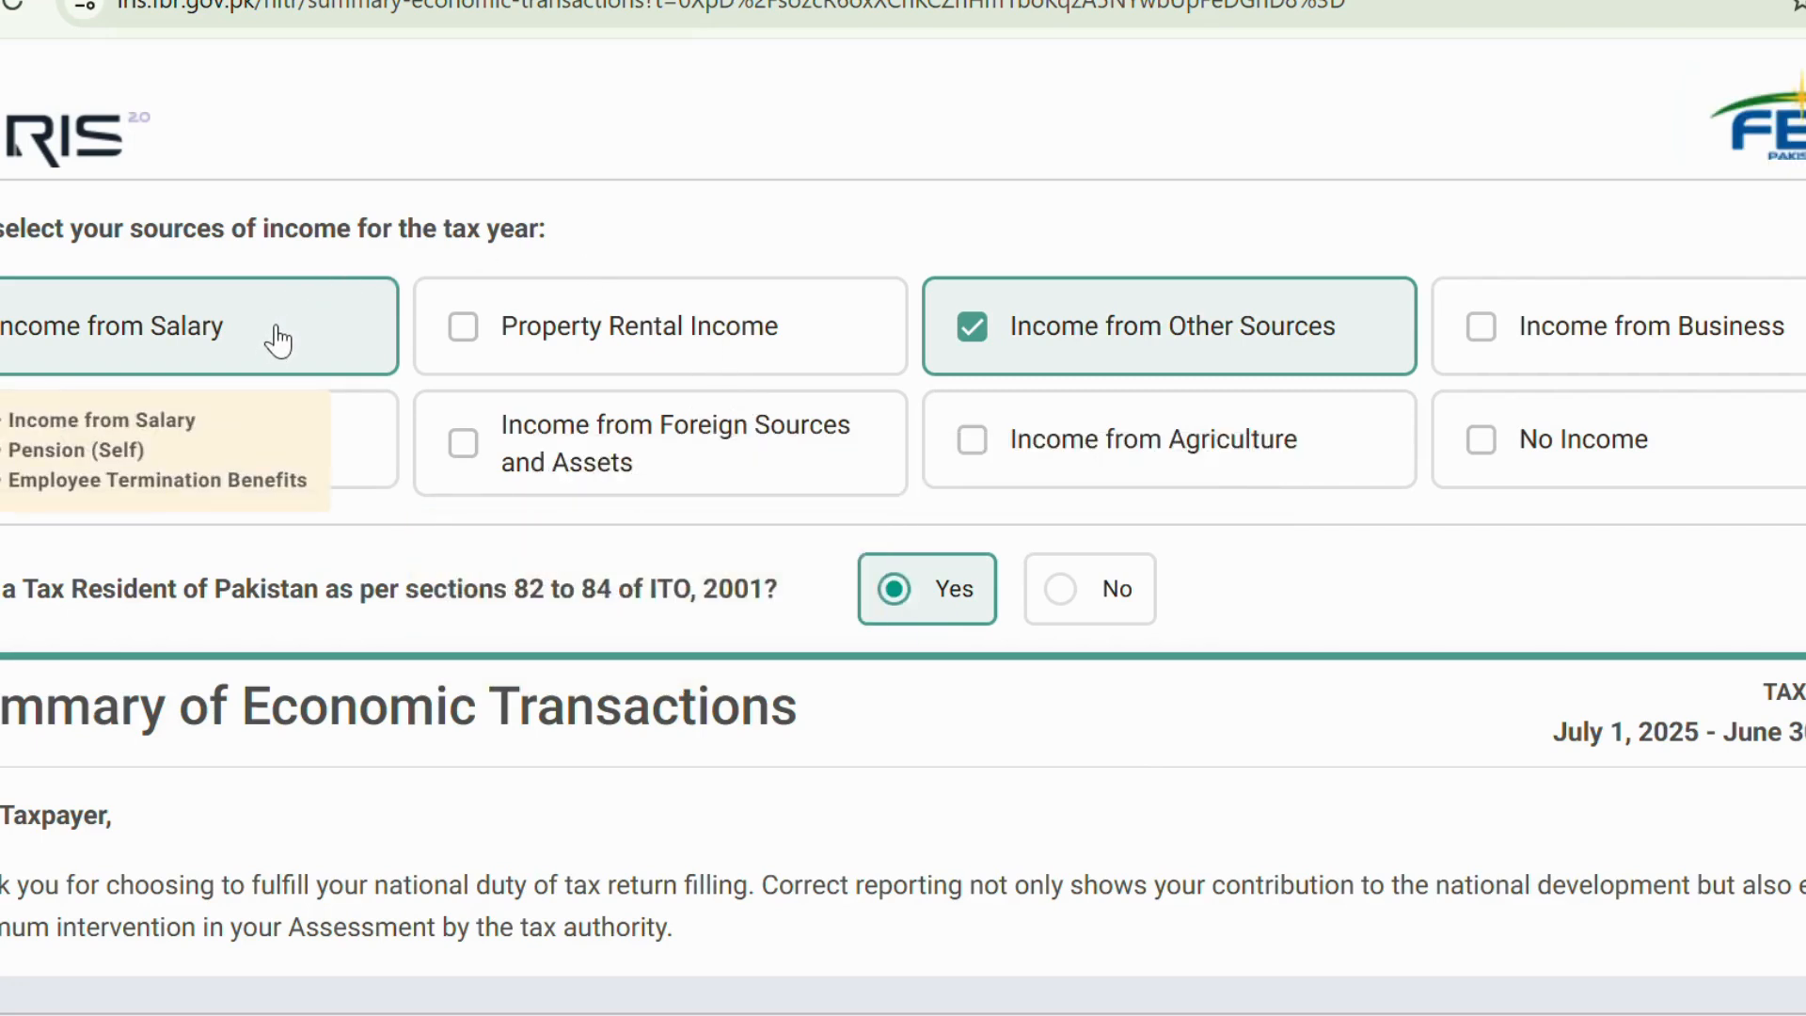
{"action": "mouse_move", "coordinate": [1251, 324]}
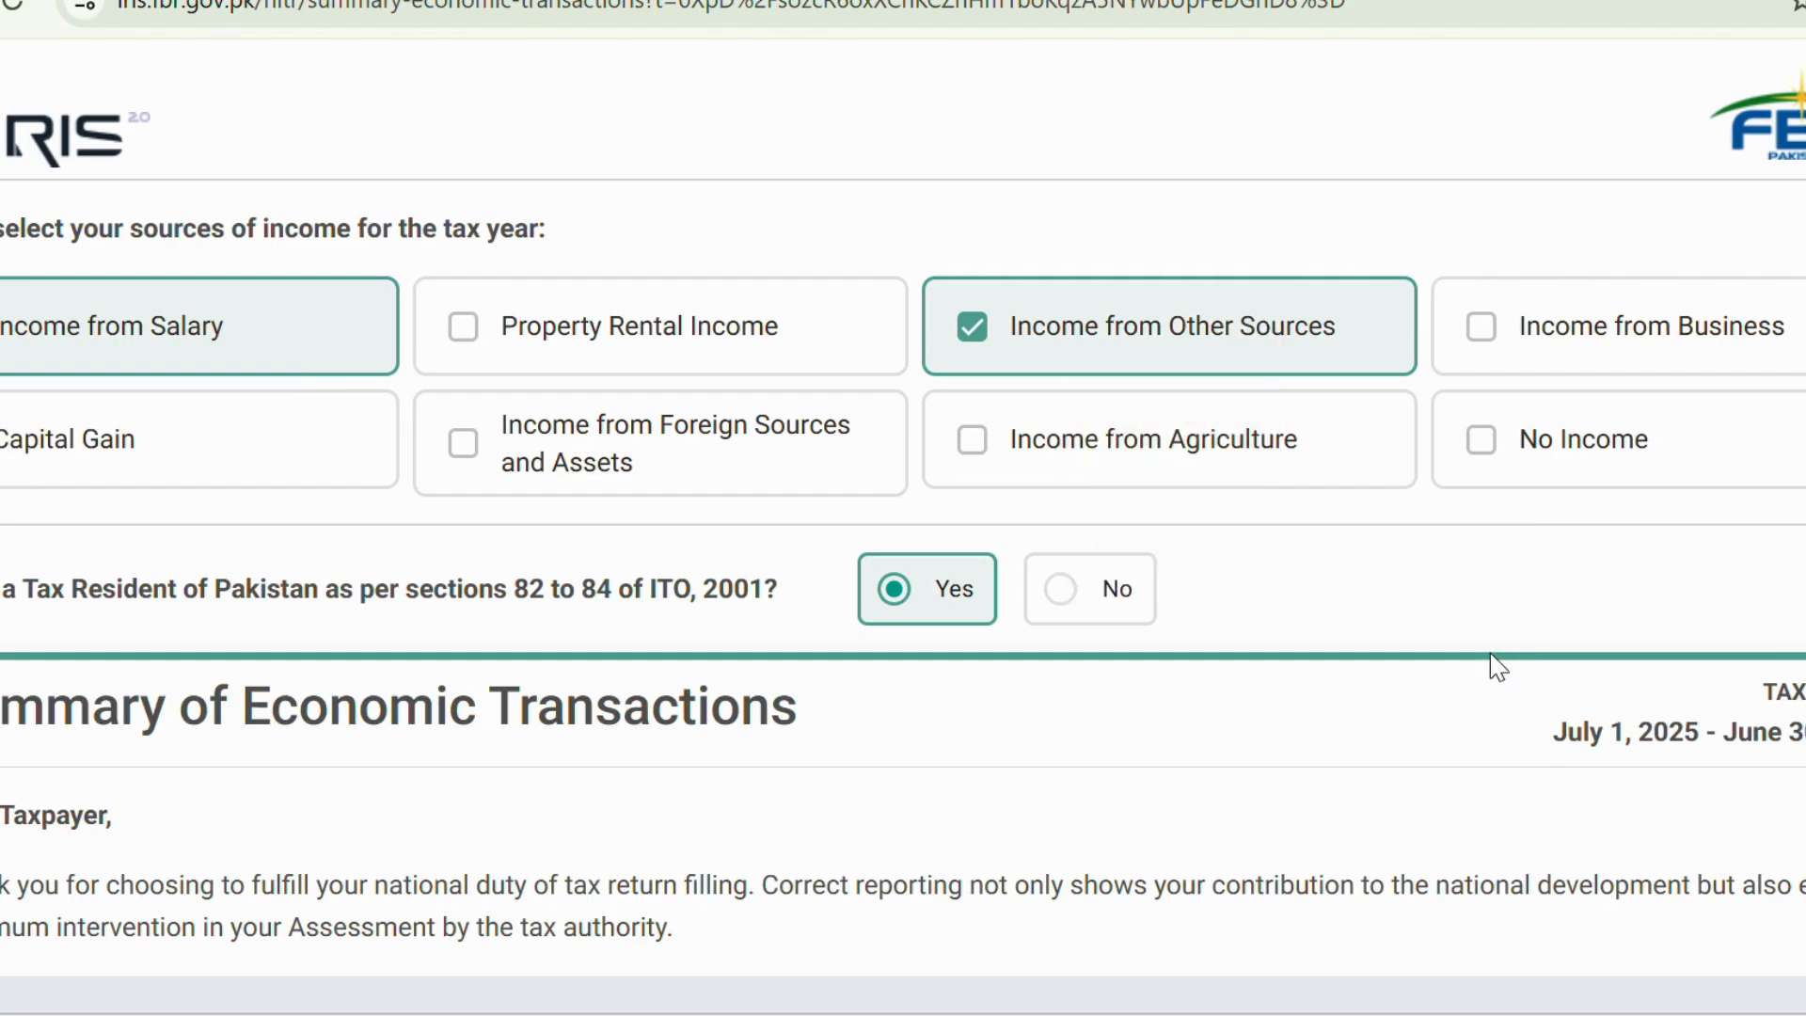
{"action": "scroll", "coordinate": [1495, 666], "scroll_direction": "down", "scroll_amount": 2}
{"action": "scroll", "coordinate": [1495, 666], "scroll_direction": "down", "scroll_amount": 2}
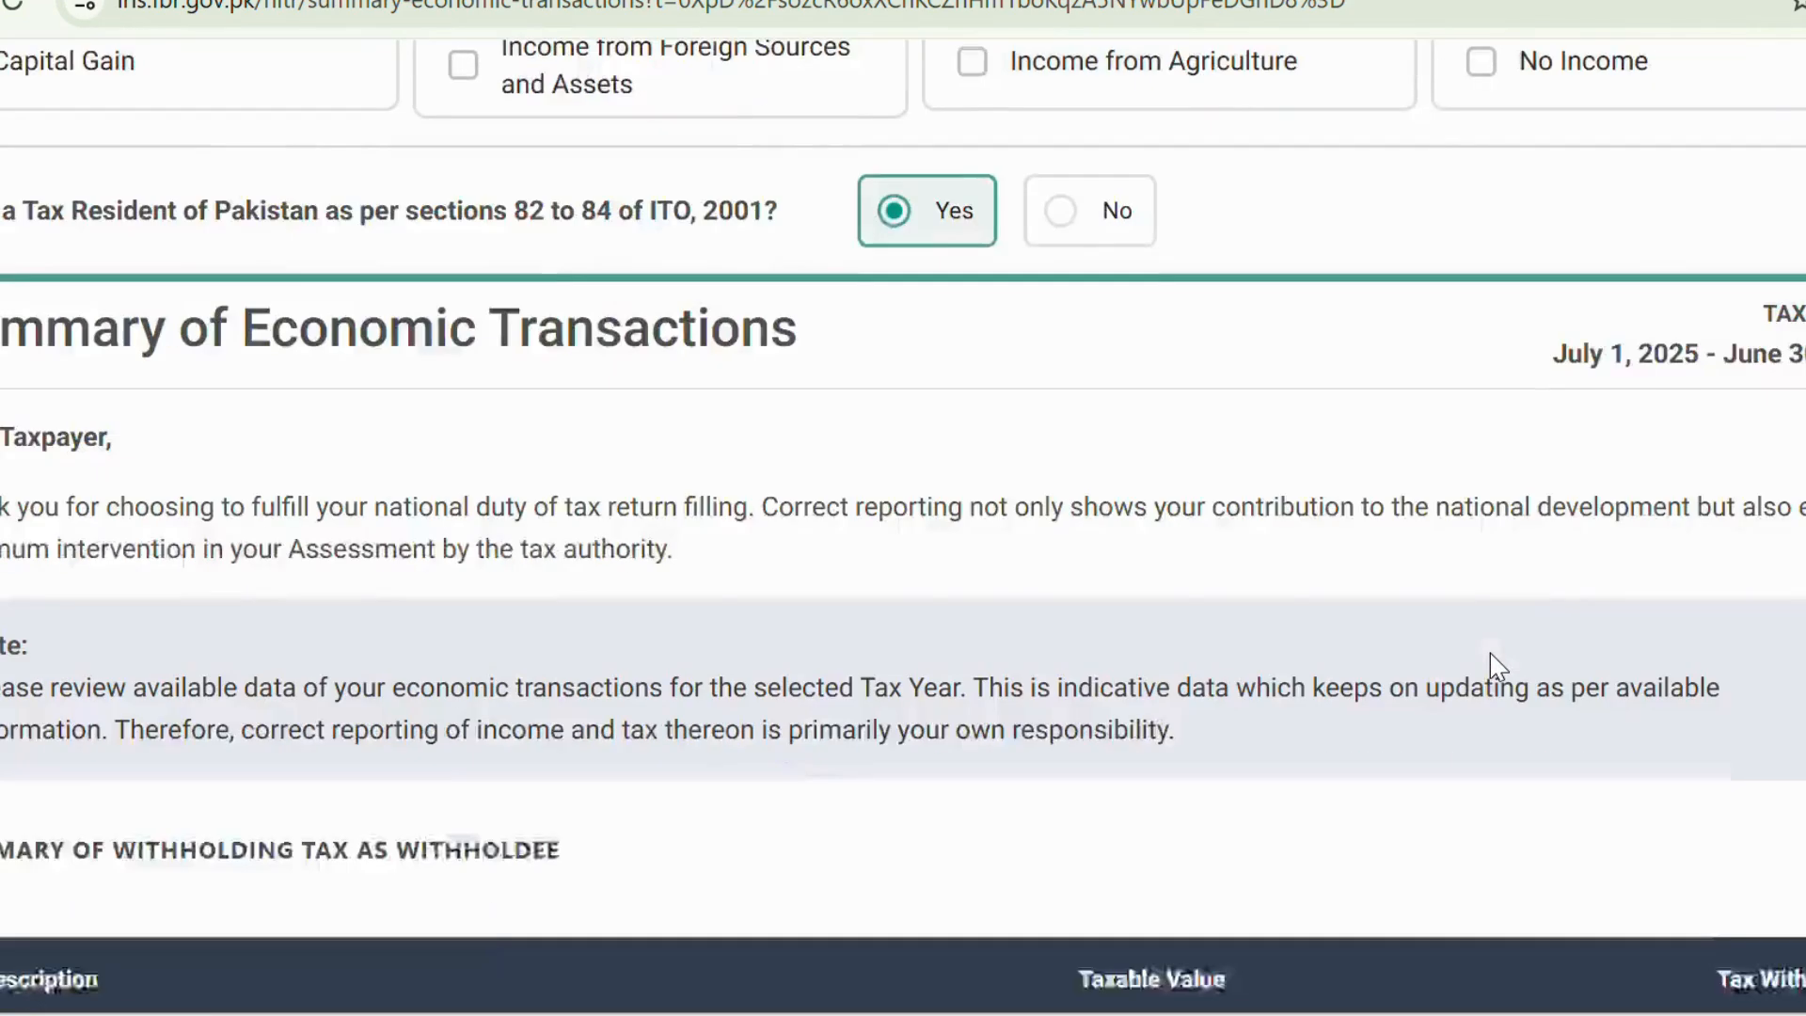
{"action": "scroll", "coordinate": [1494, 663], "scroll_direction": "down", "scroll_amount": 5}
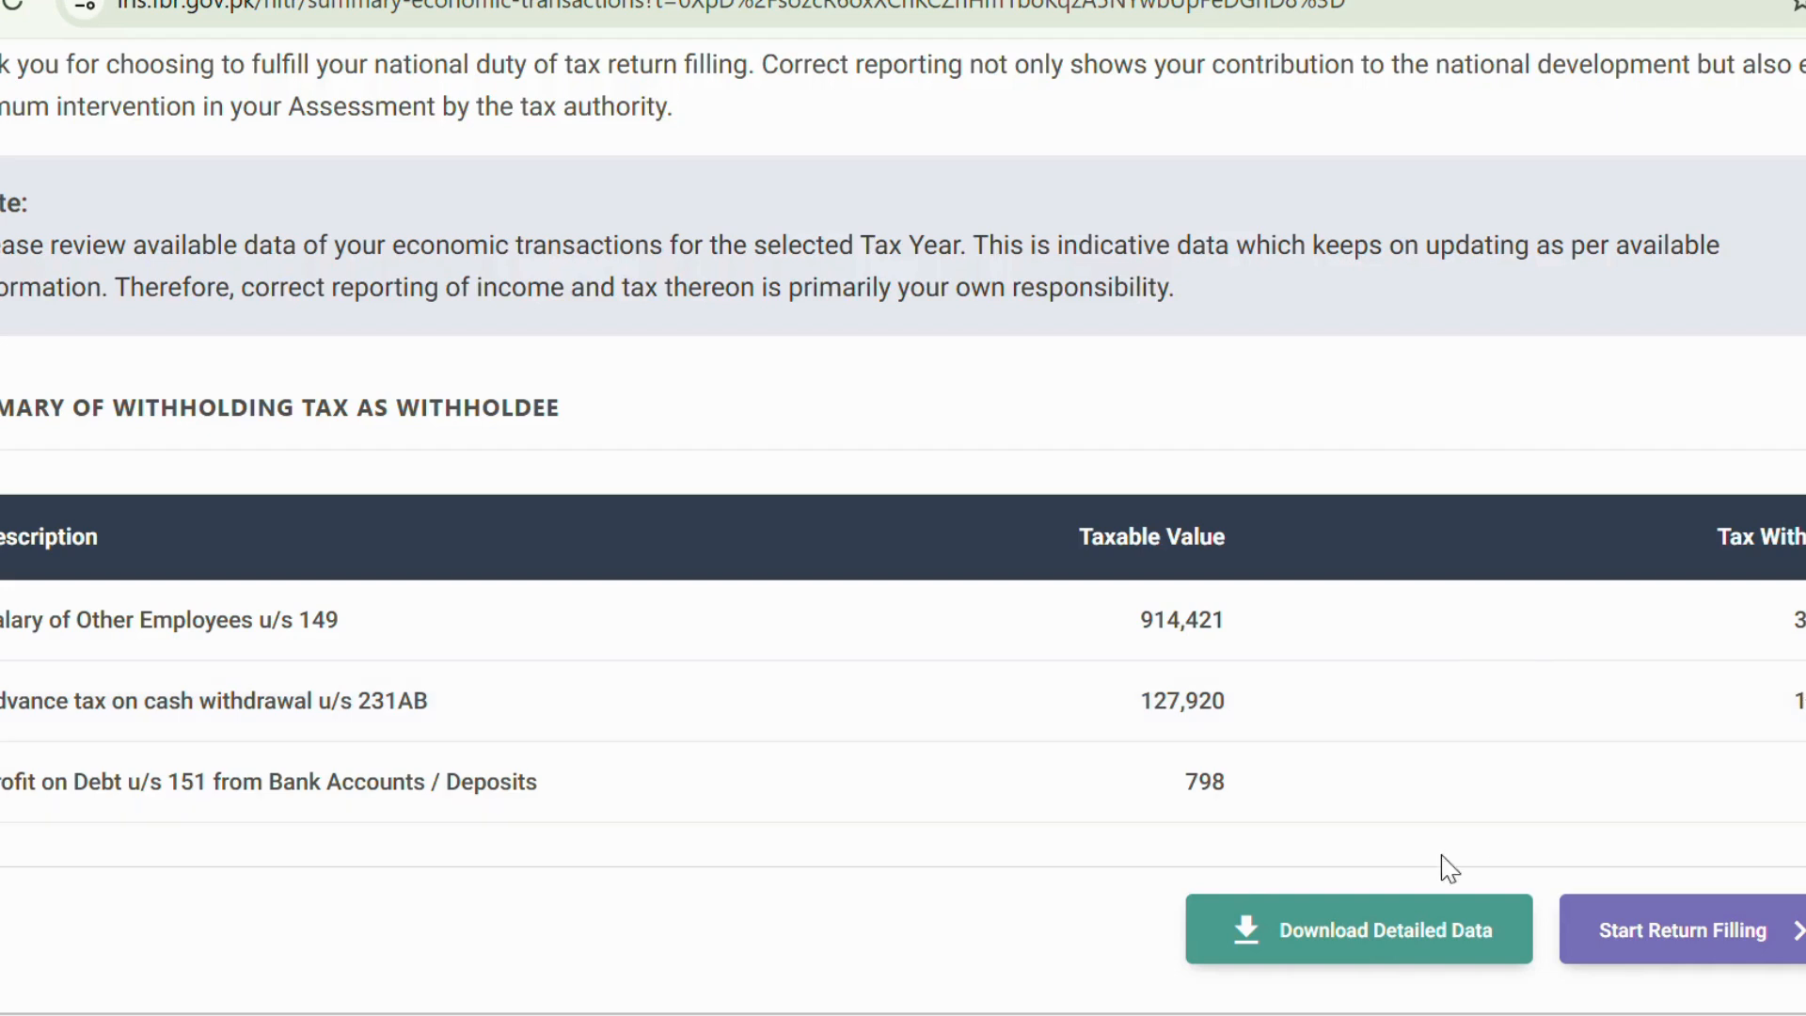
{"action": "left_click", "coordinate": [1377, 954]}
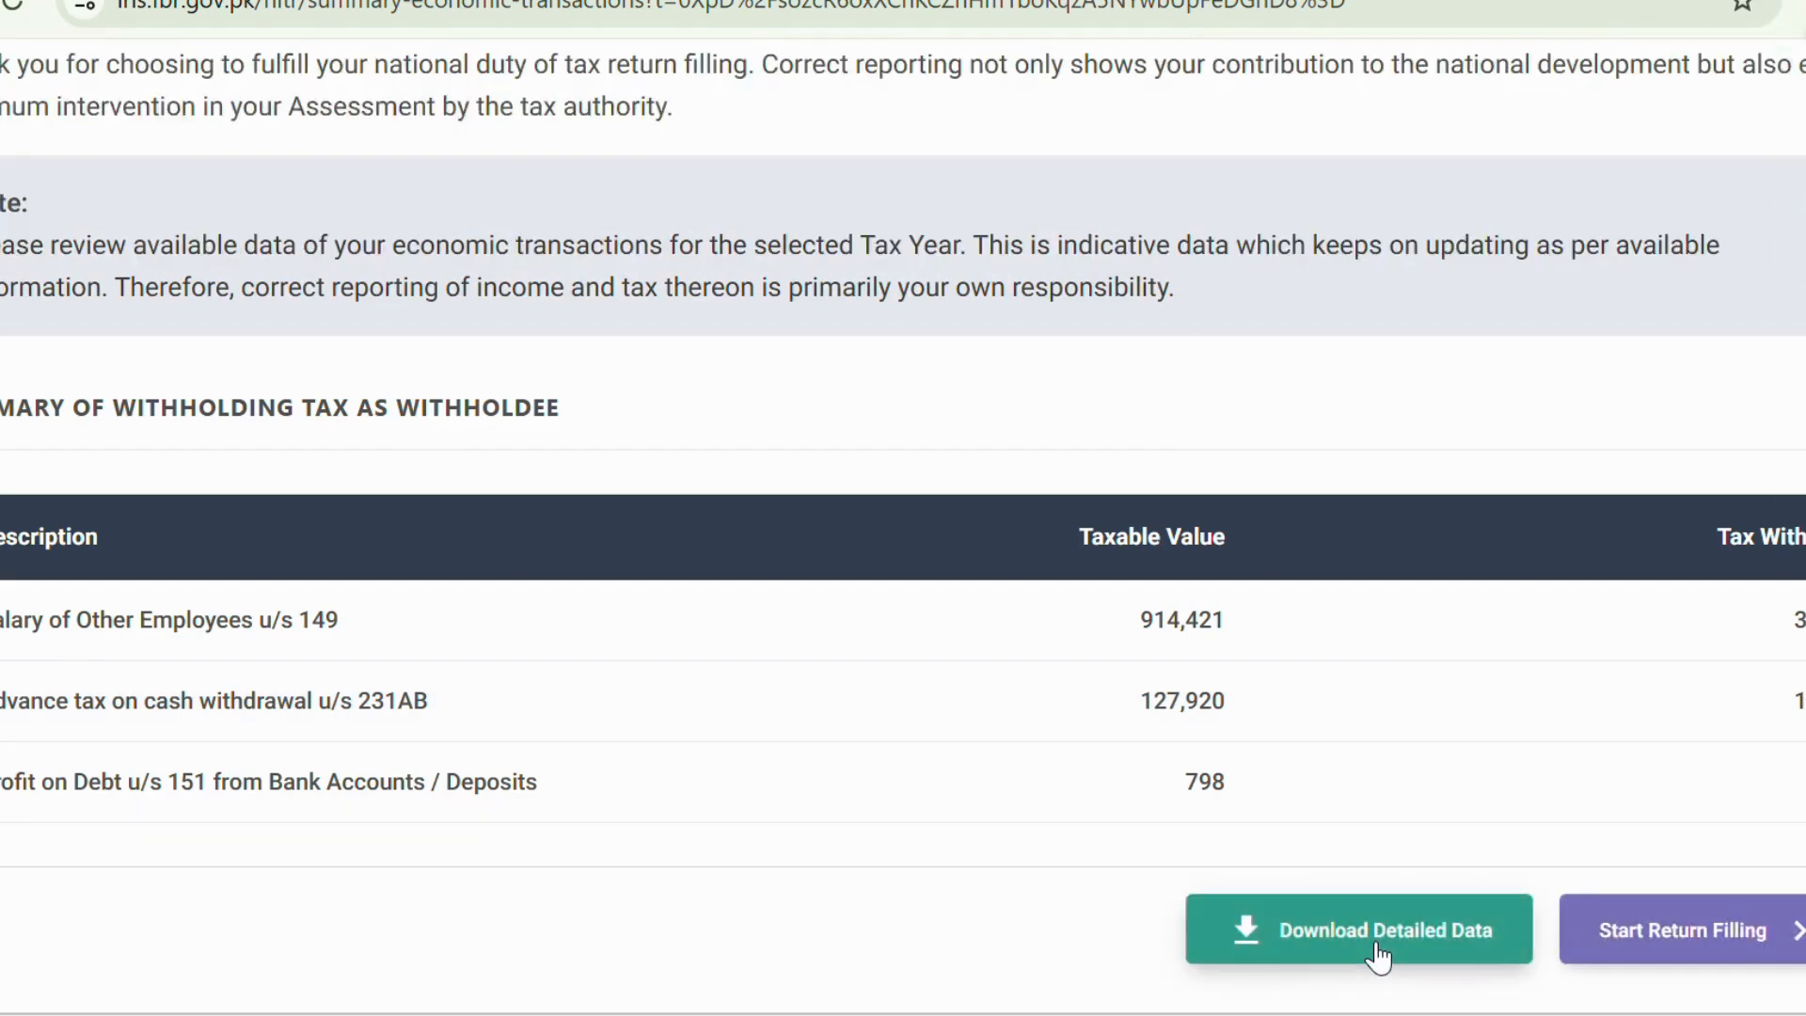
{"action": "left_click", "coordinate": [1722, 930]}
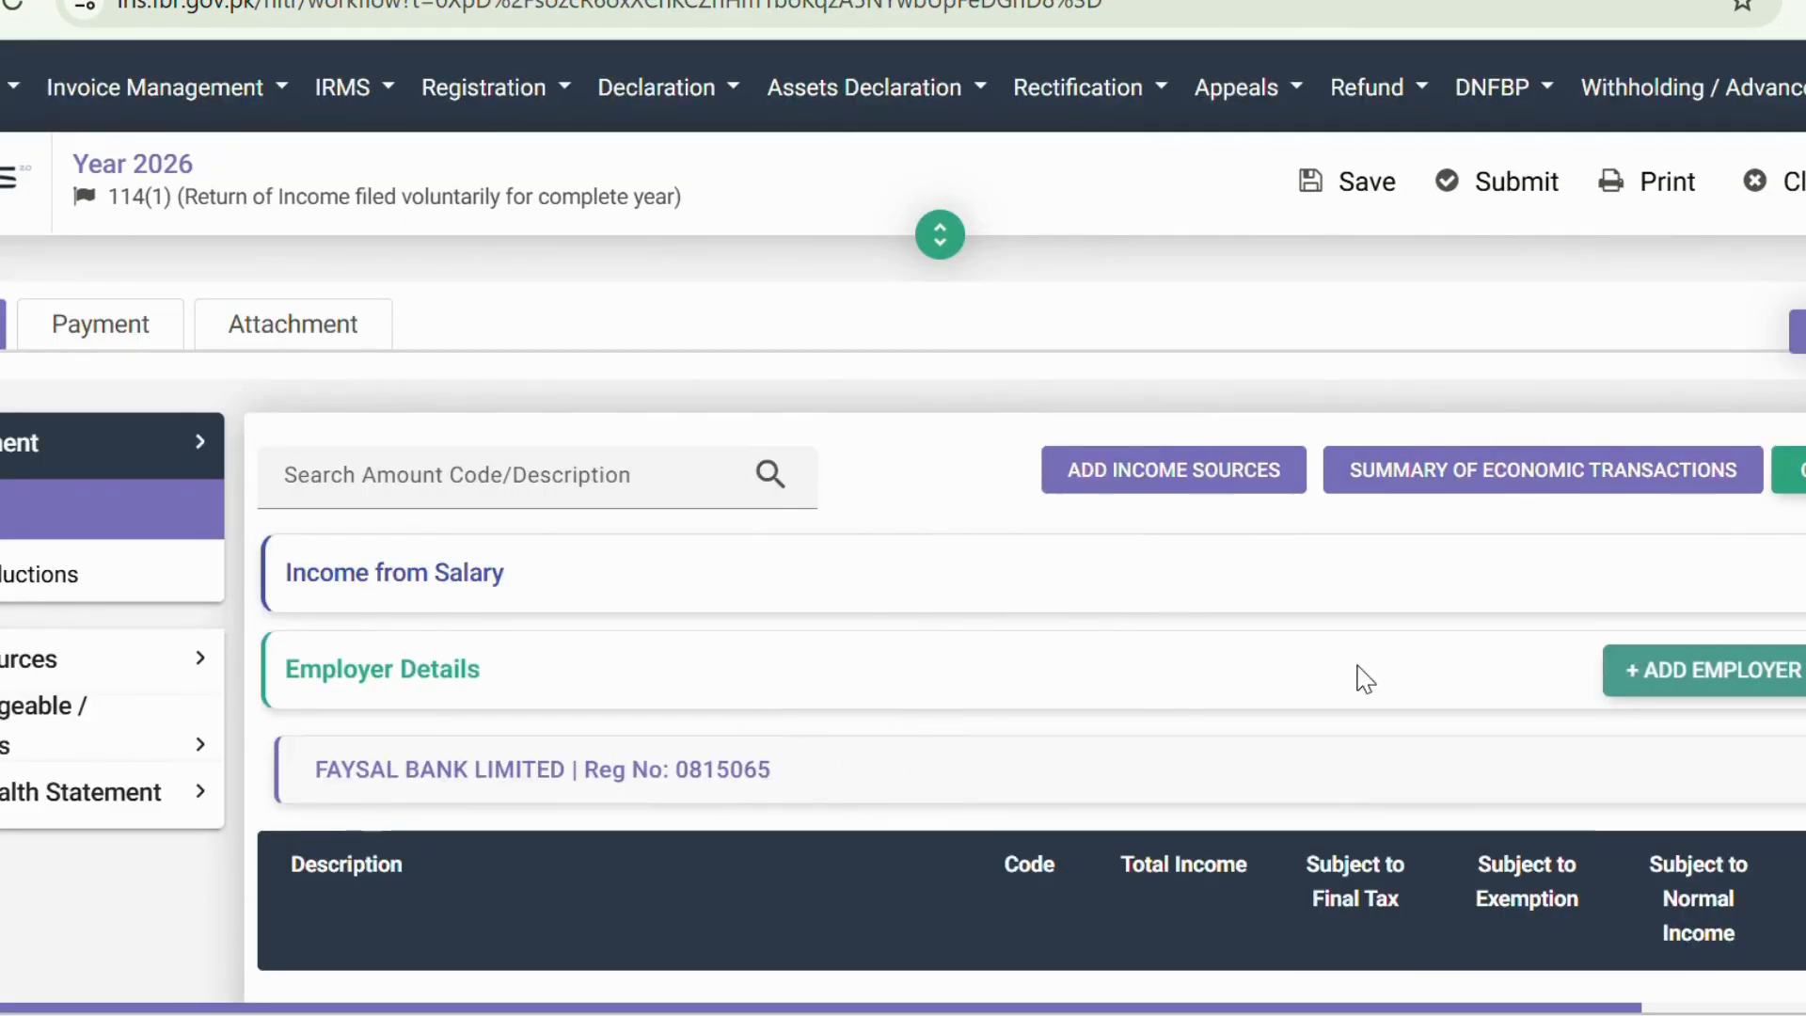
Step: View the Add Employer form, close it without adding an employer, and review the Income from Salary entries
{"action": "left_click", "coordinate": [1698, 677]}
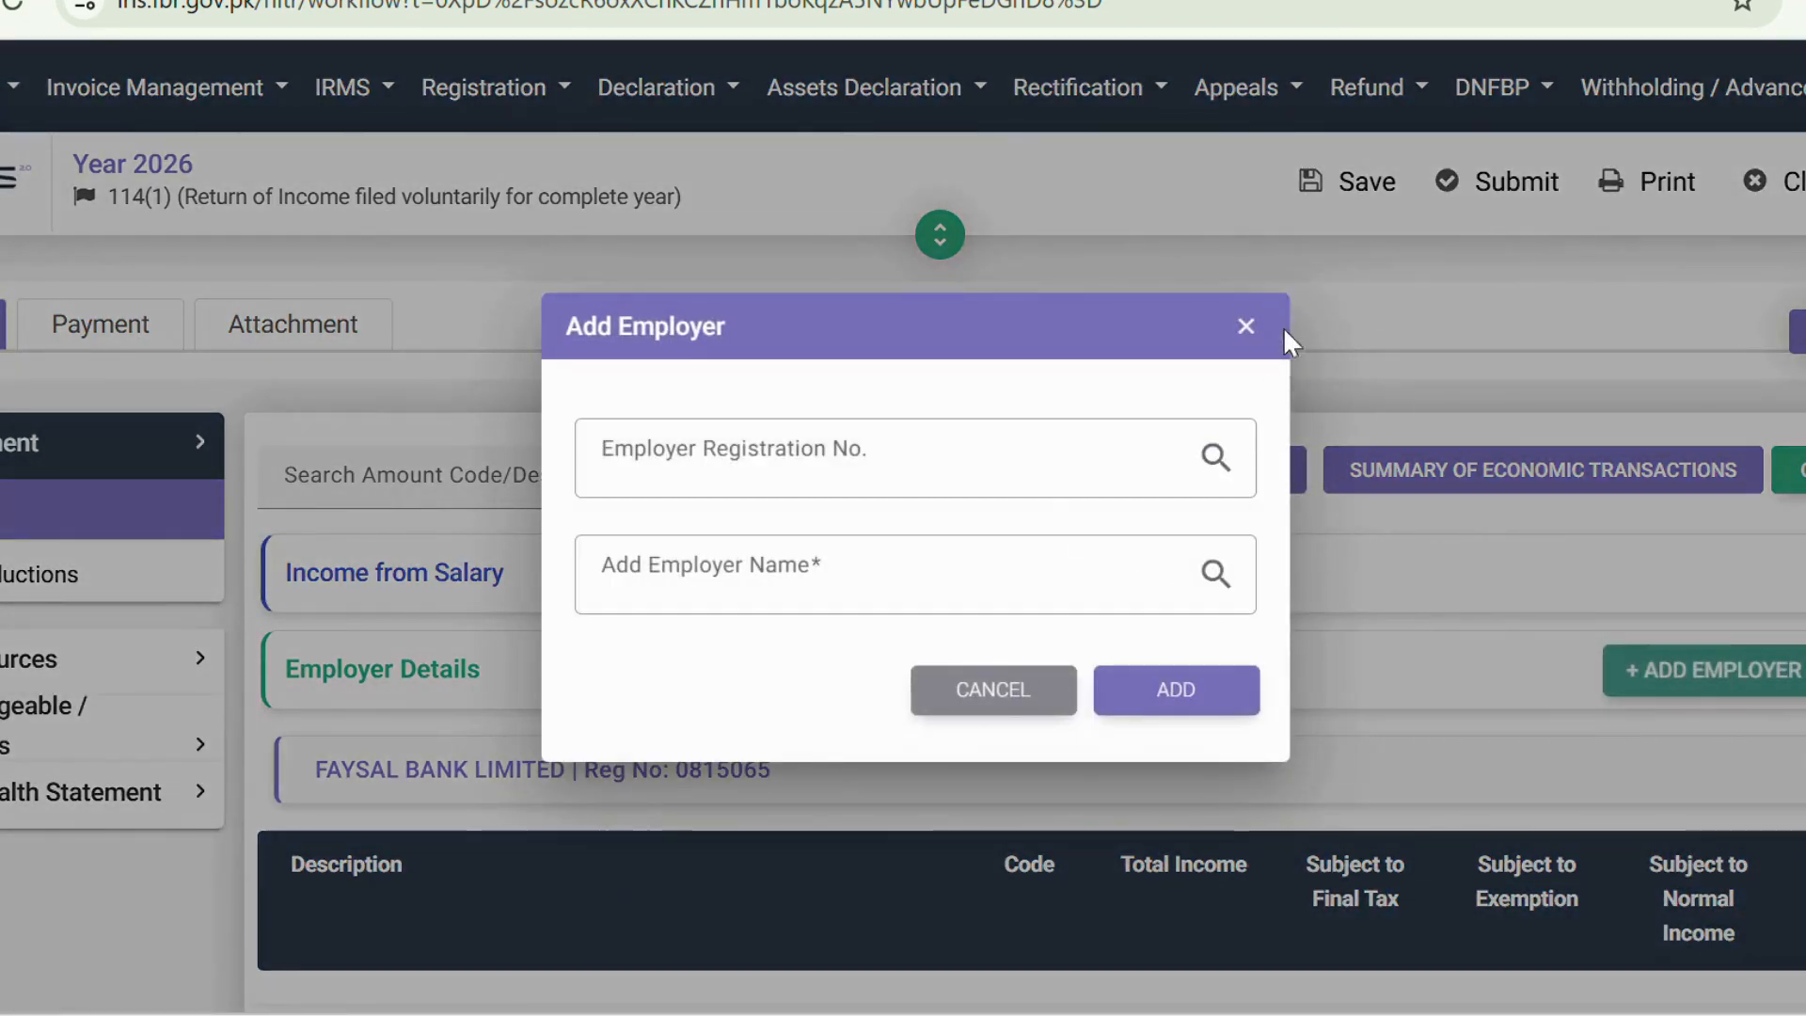
{"action": "left_click", "coordinate": [1249, 326]}
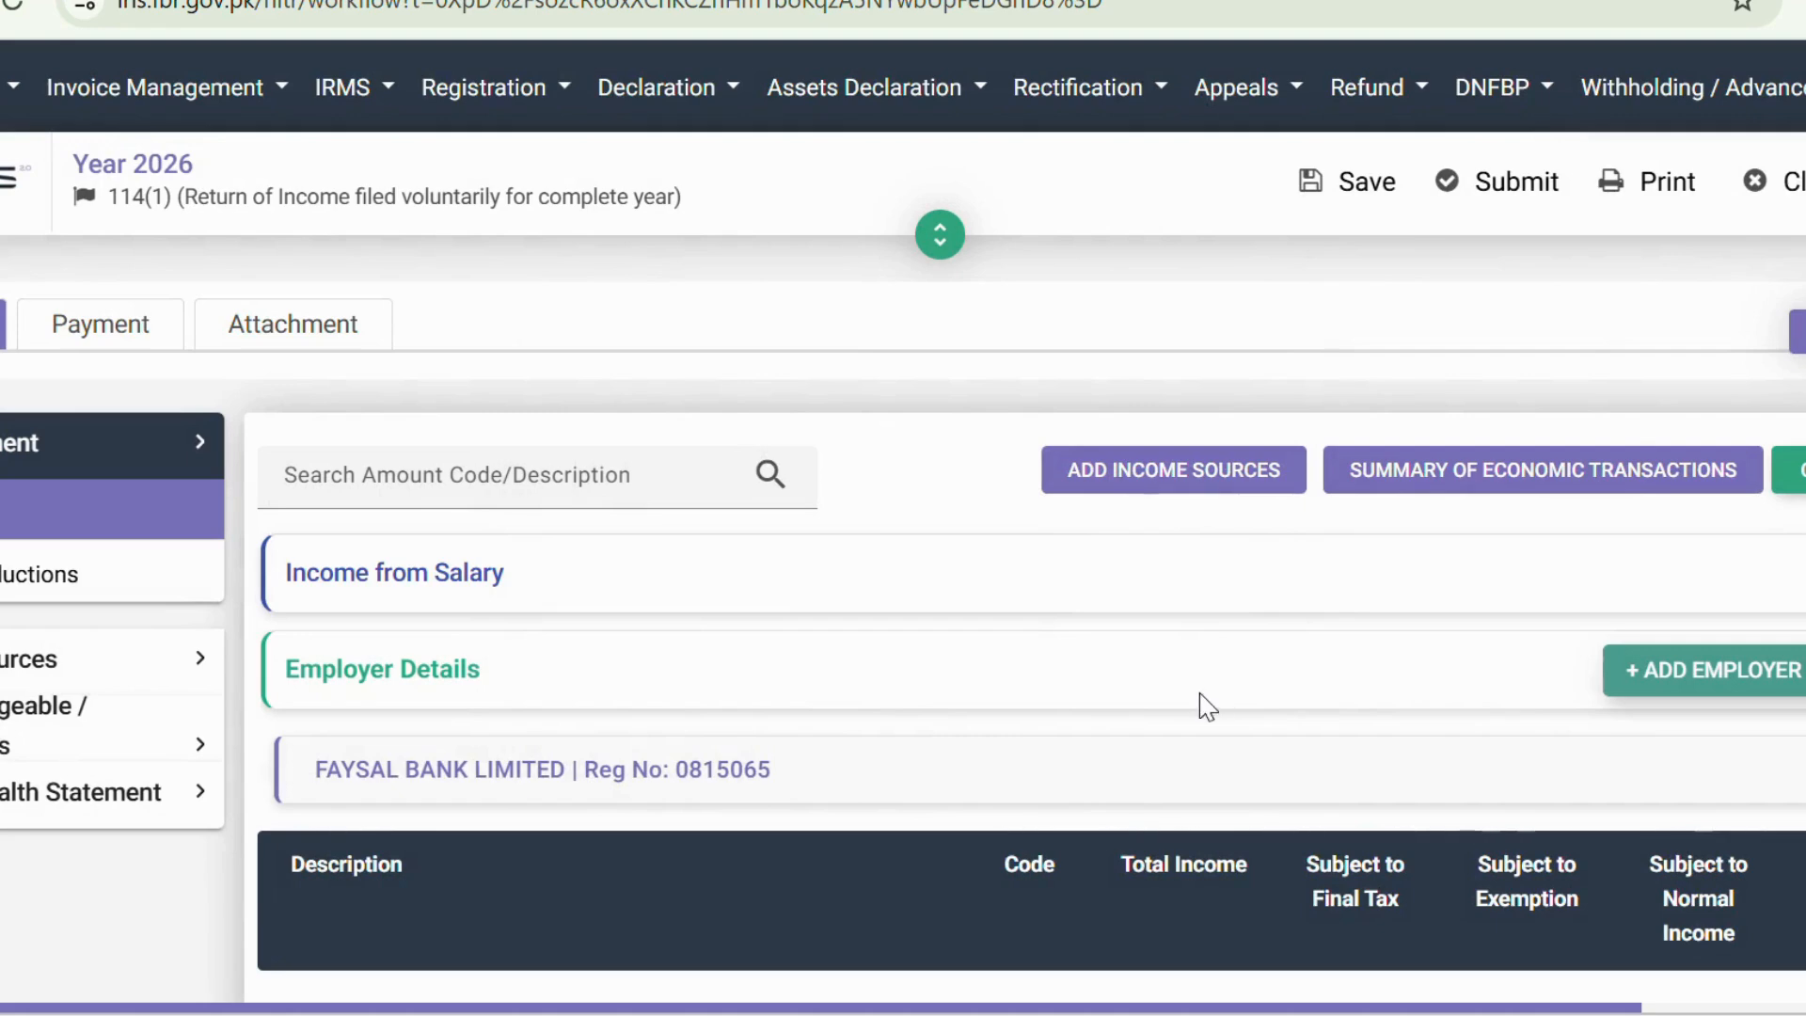
{"action": "scroll", "coordinate": [1167, 739], "scroll_direction": "down", "scroll_amount": 3}
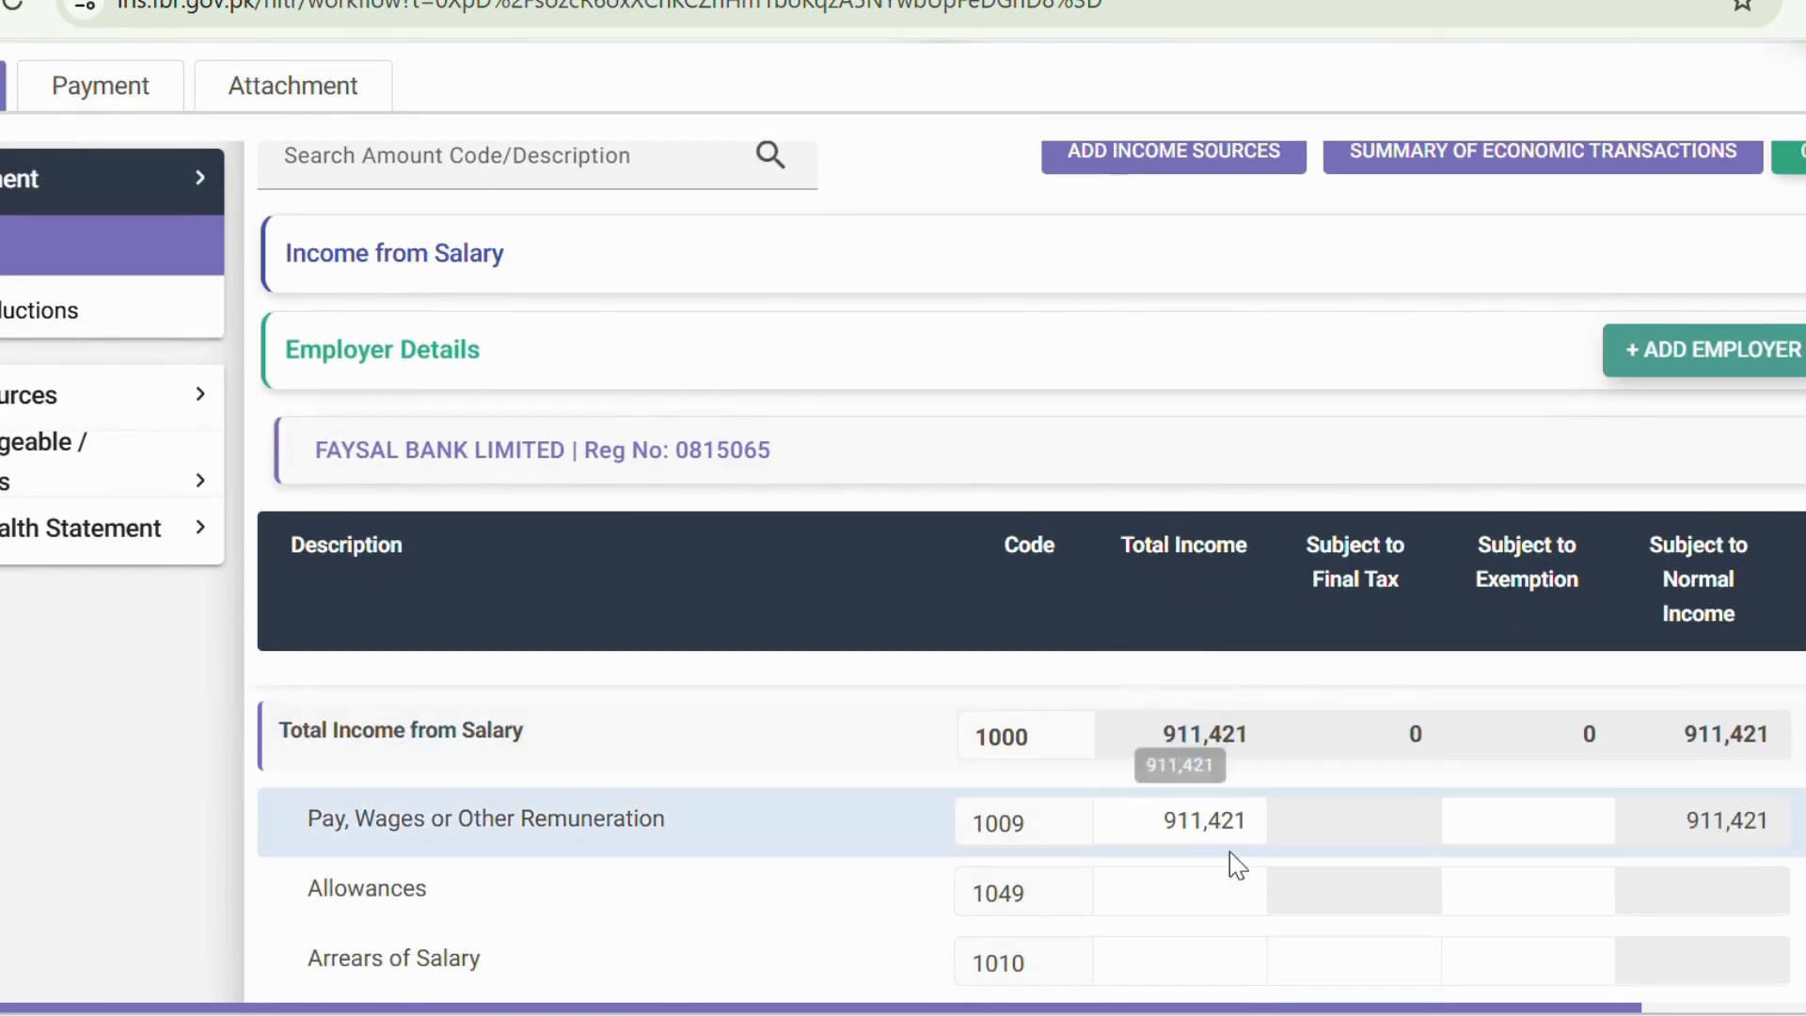
{"action": "scroll", "coordinate": [1285, 848], "scroll_direction": "down", "scroll_amount": 2}
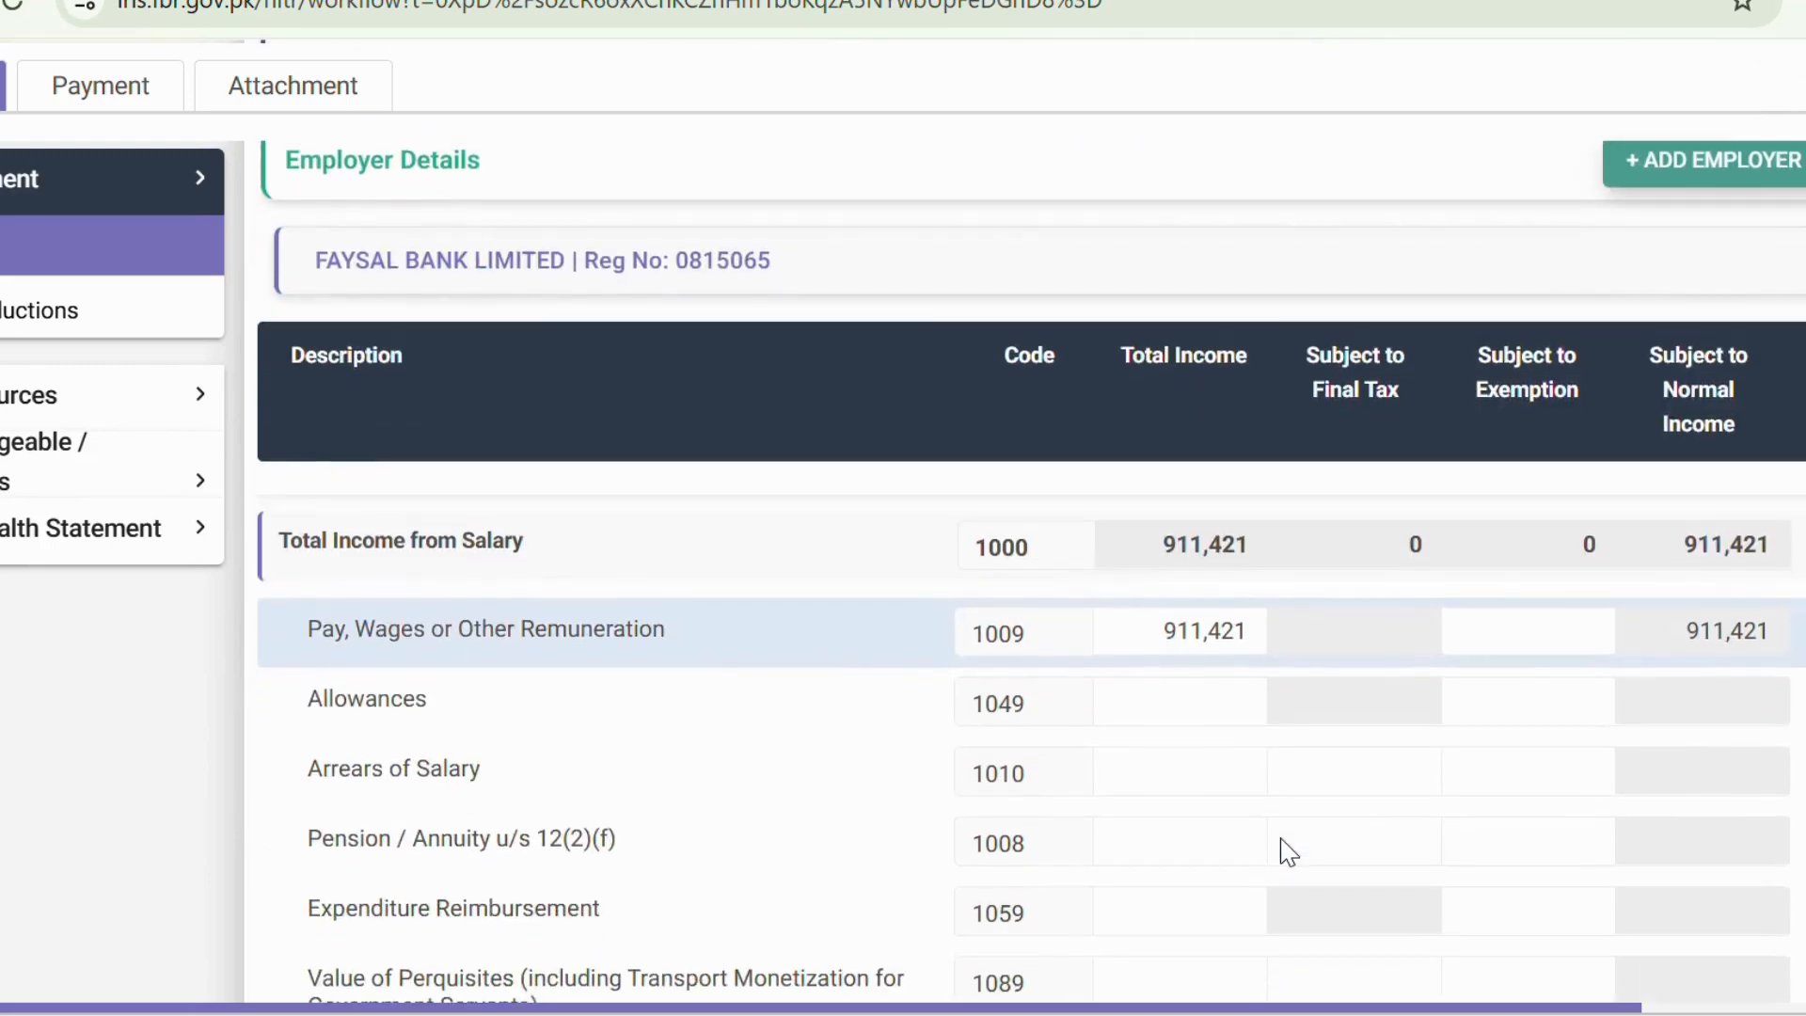
{"action": "scroll", "coordinate": [1282, 838], "scroll_direction": "down", "scroll_amount": 2}
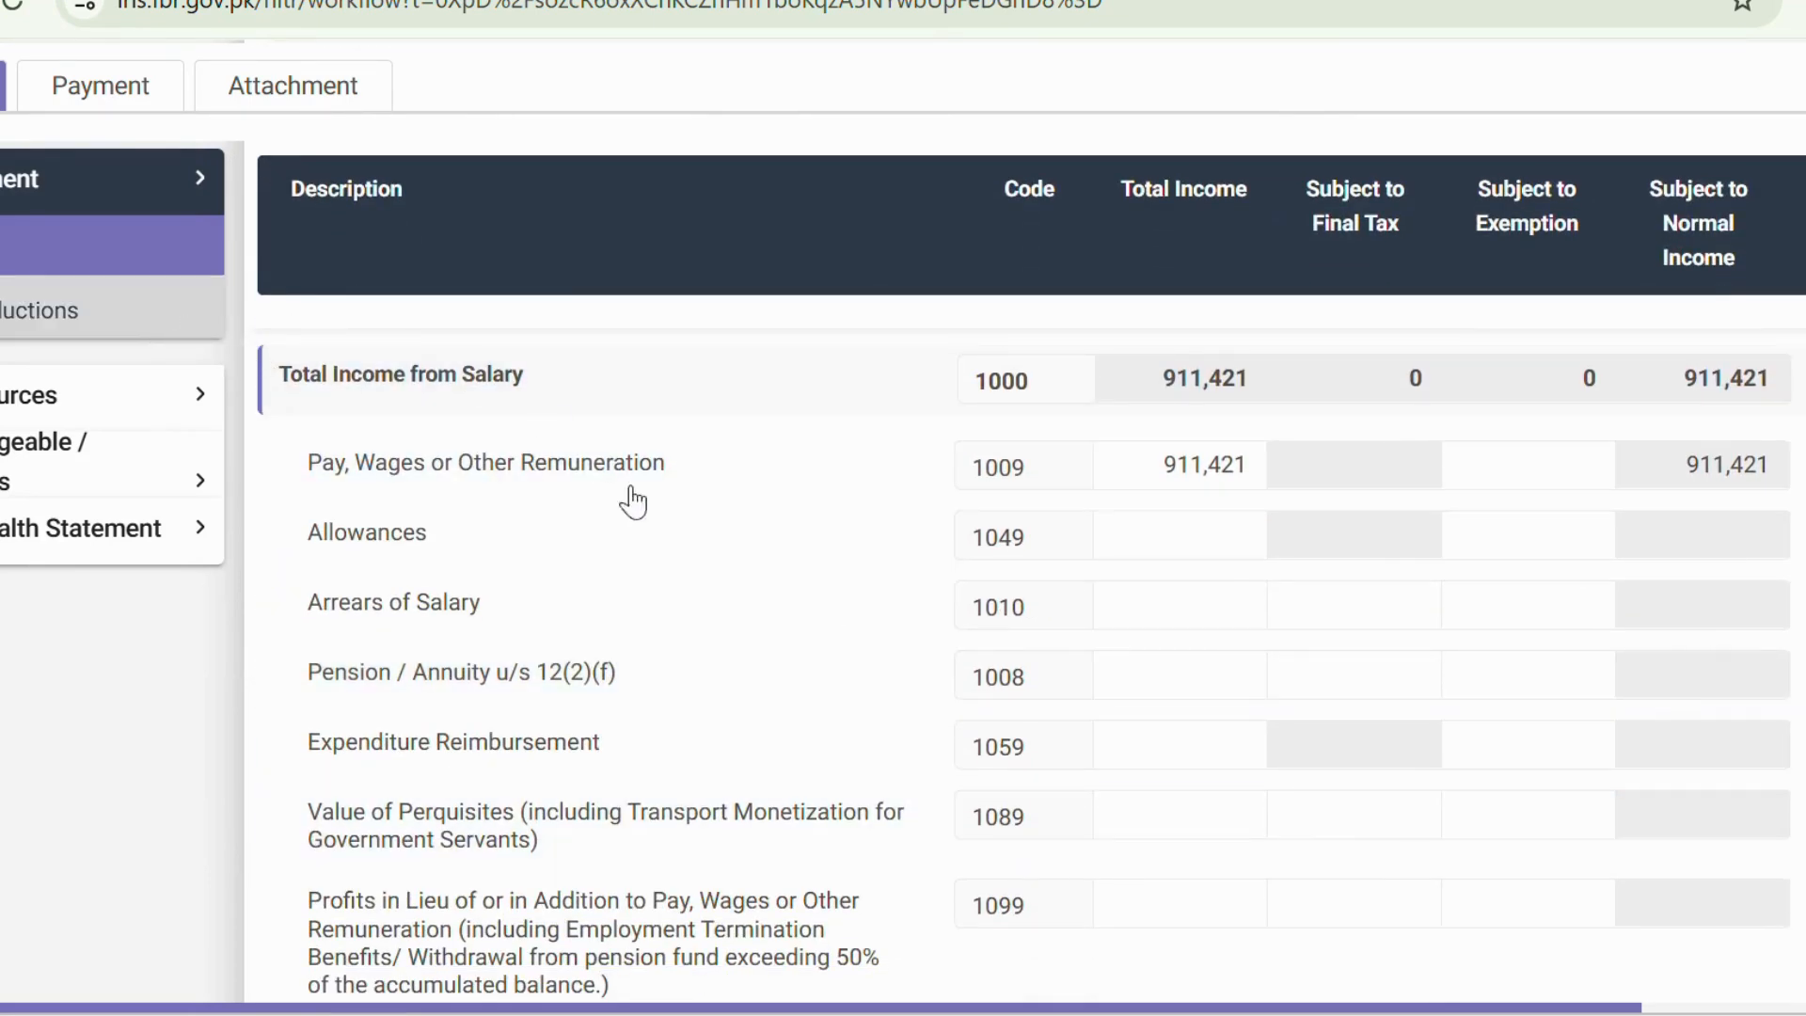
Step: Open the employment Tax Deductions section and expand Adjustable Tax to examine the tax deducted on salary
{"action": "left_click", "coordinate": [218, 325]}
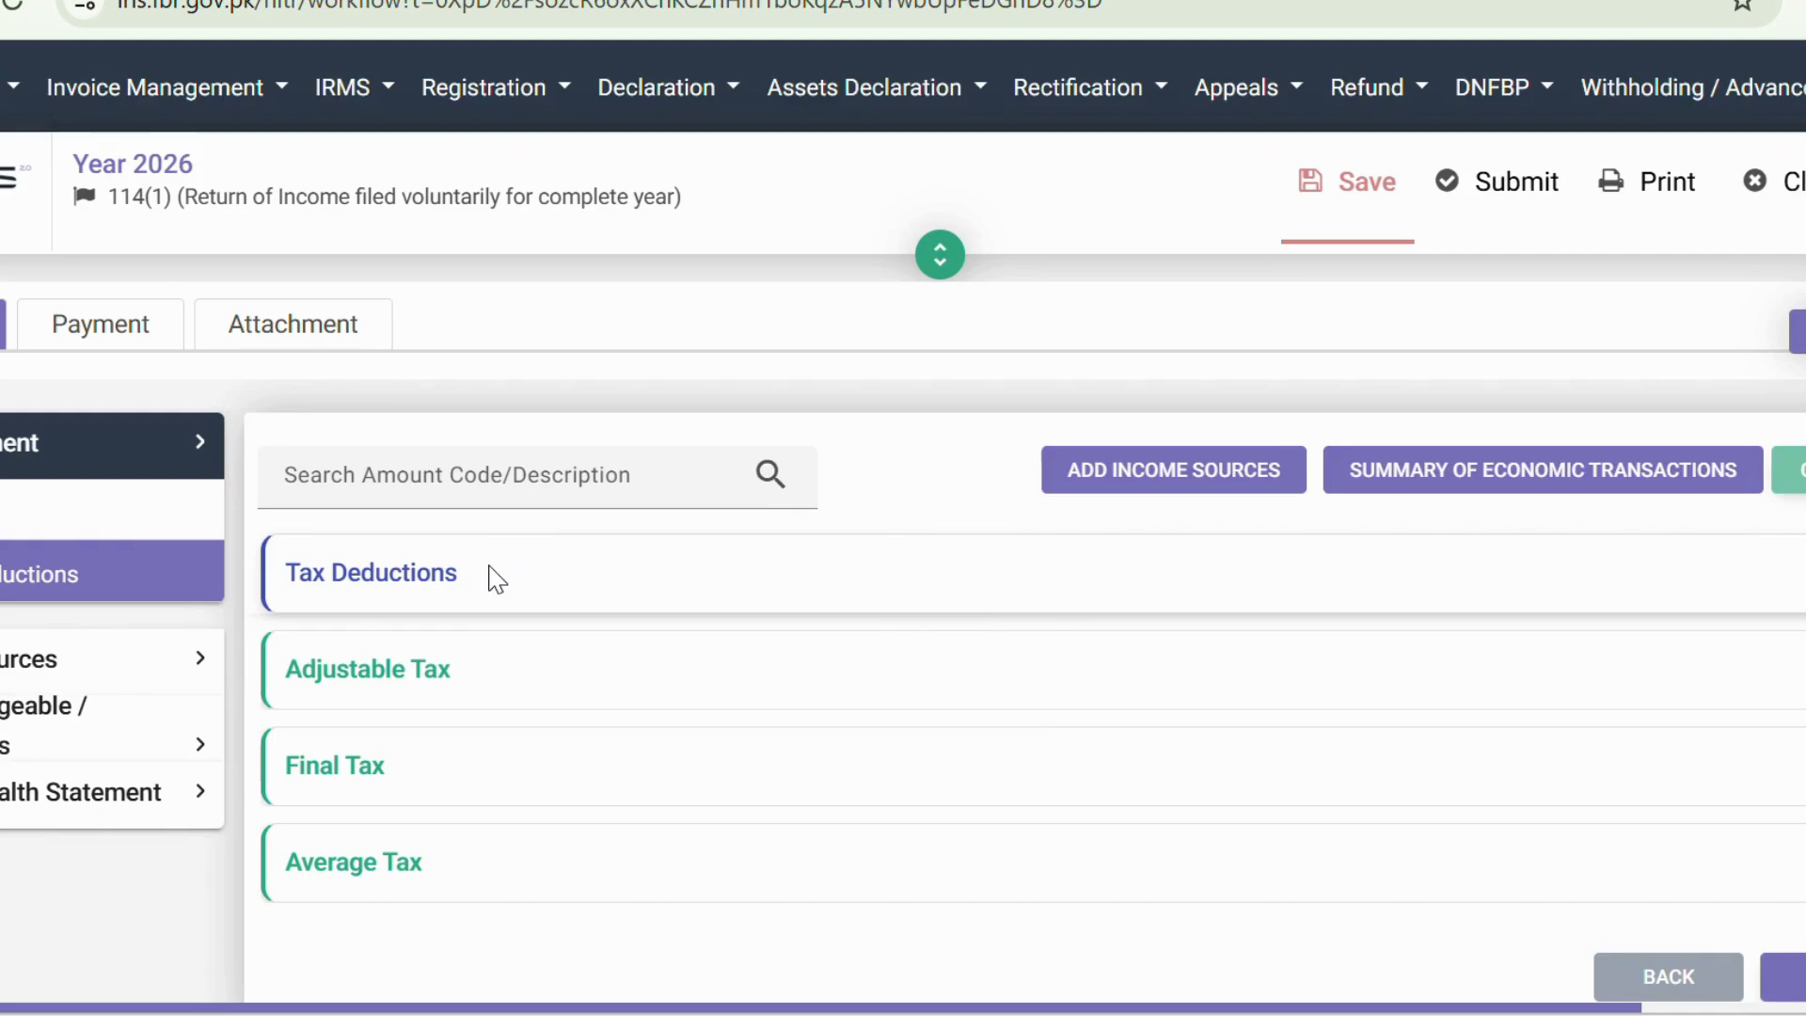
{"action": "triple_click", "coordinate": [497, 578]}
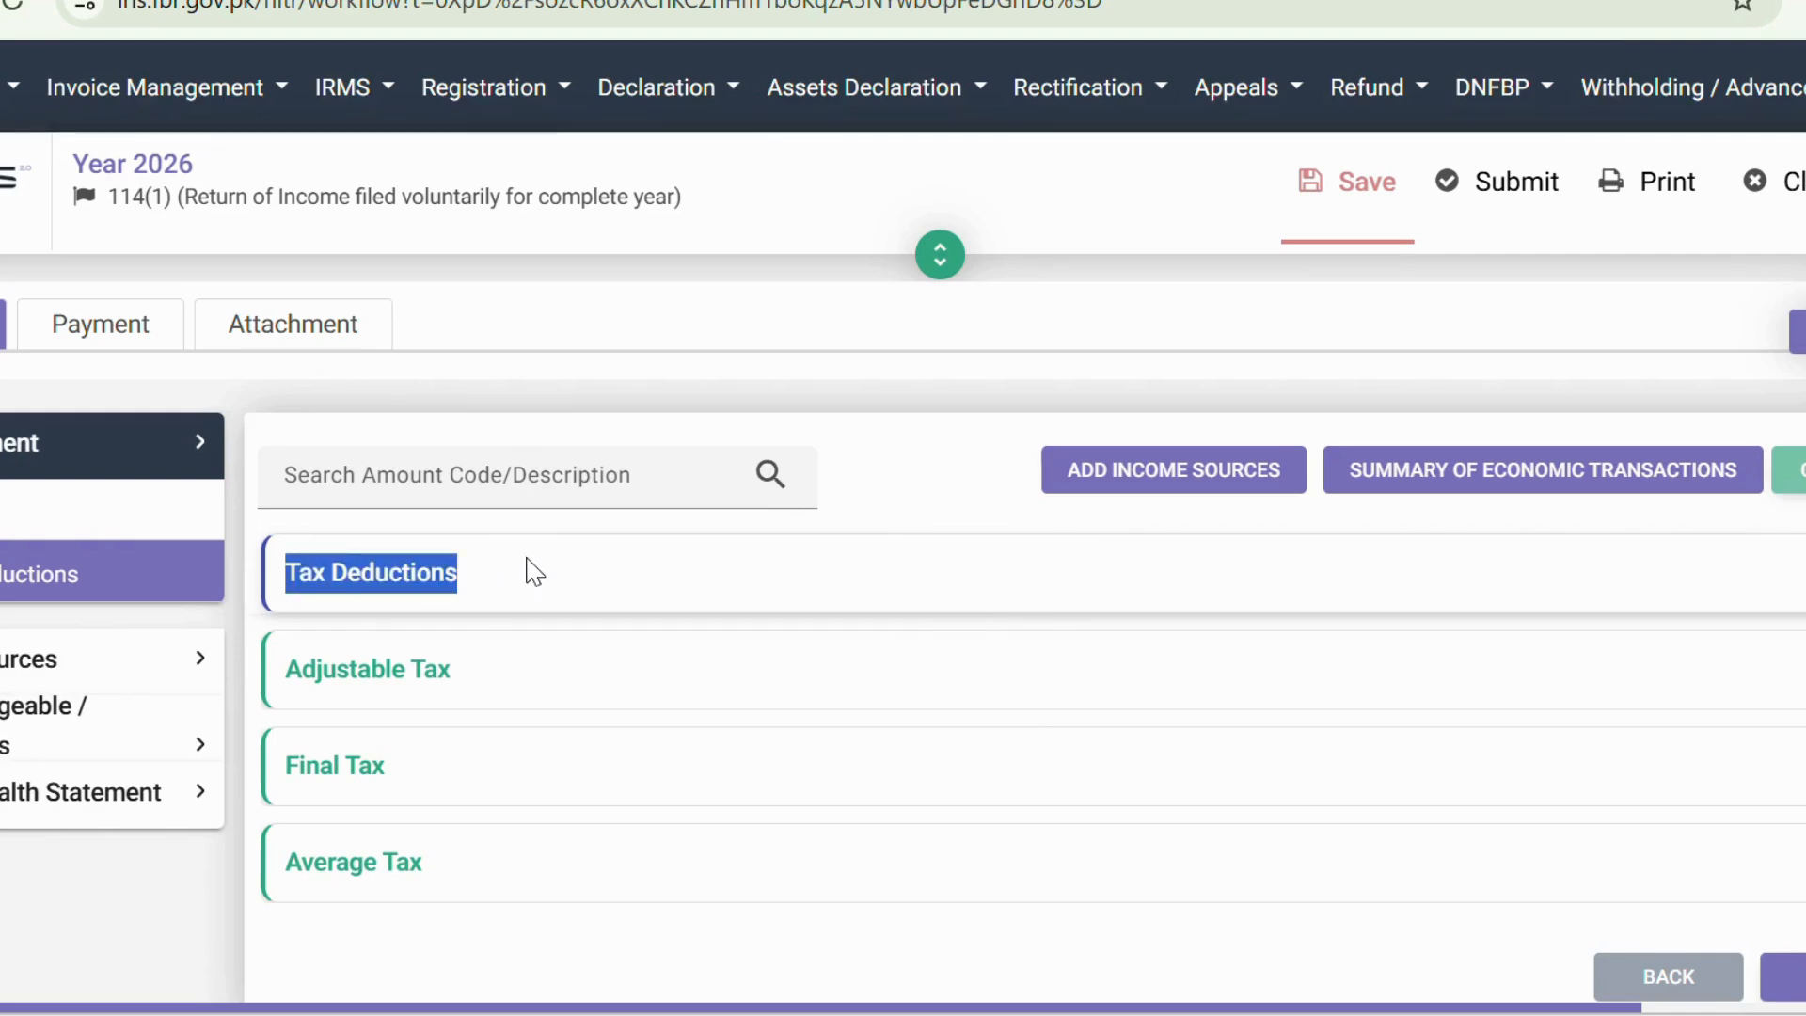
{"action": "left_click", "coordinate": [1357, 604]}
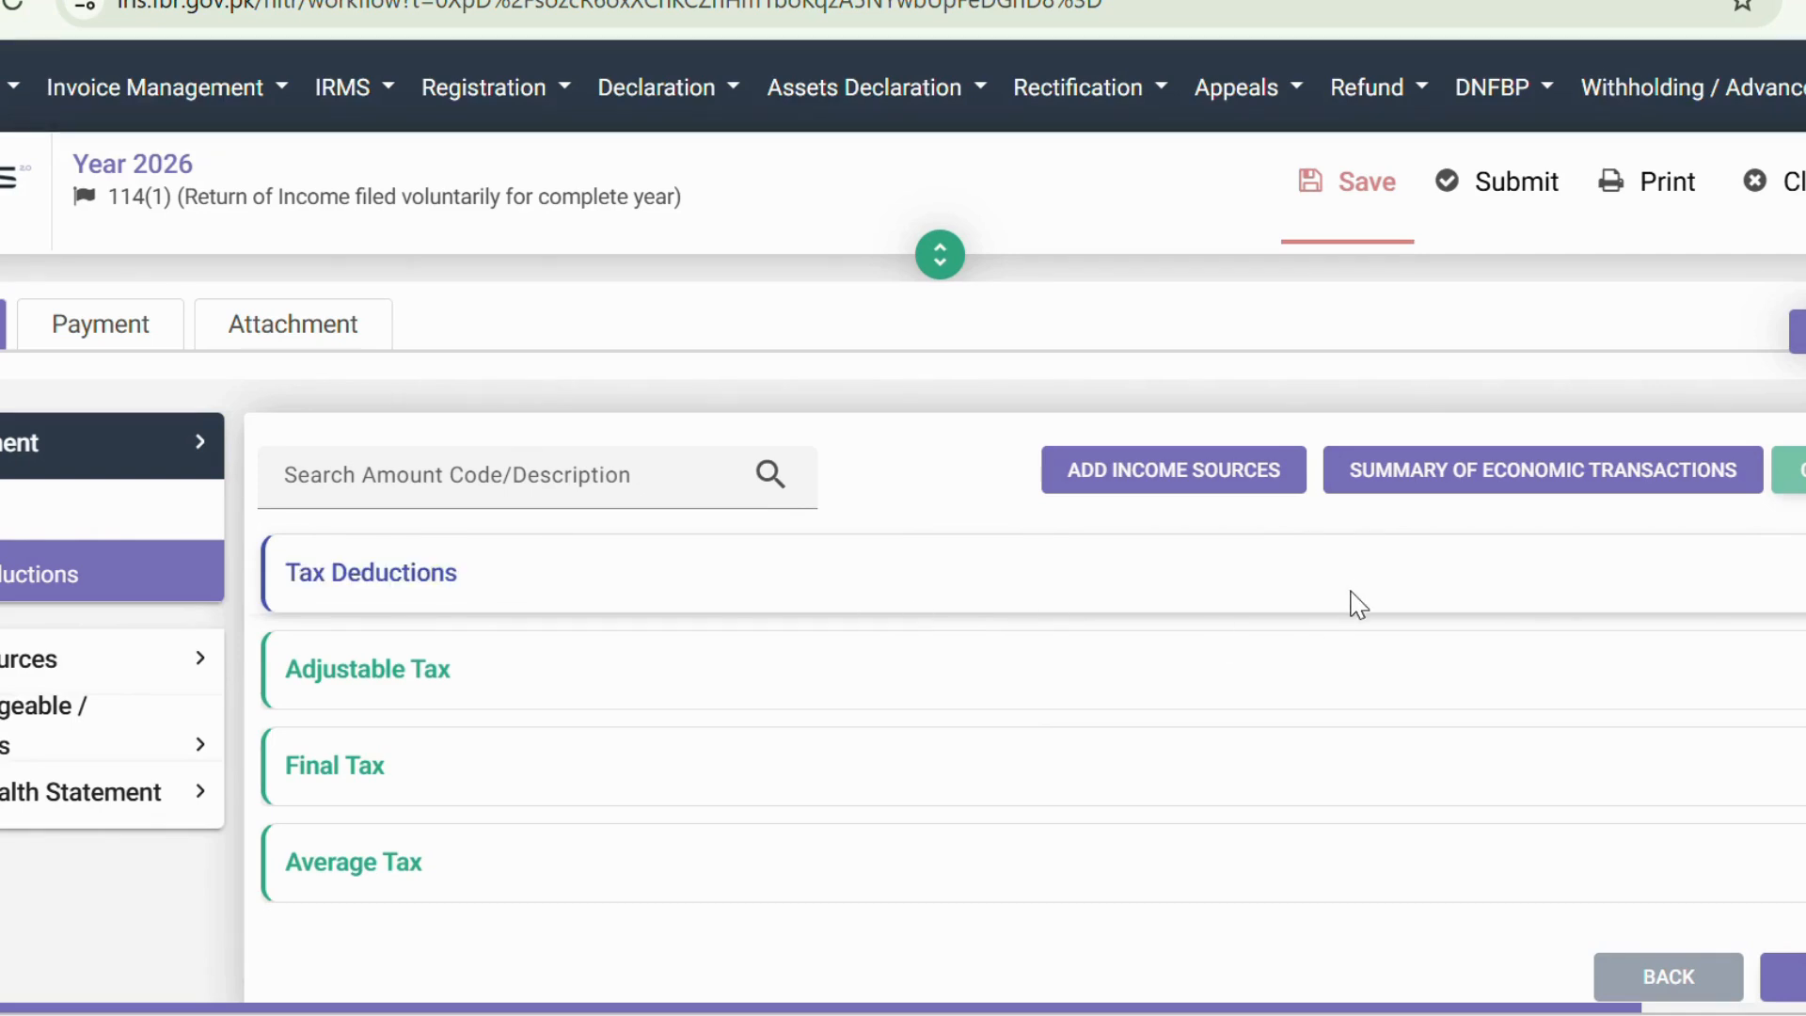
{"action": "left_click", "coordinate": [1181, 699]}
{"action": "scroll", "coordinate": [1581, 673], "scroll_direction": "down", "scroll_amount": 3}
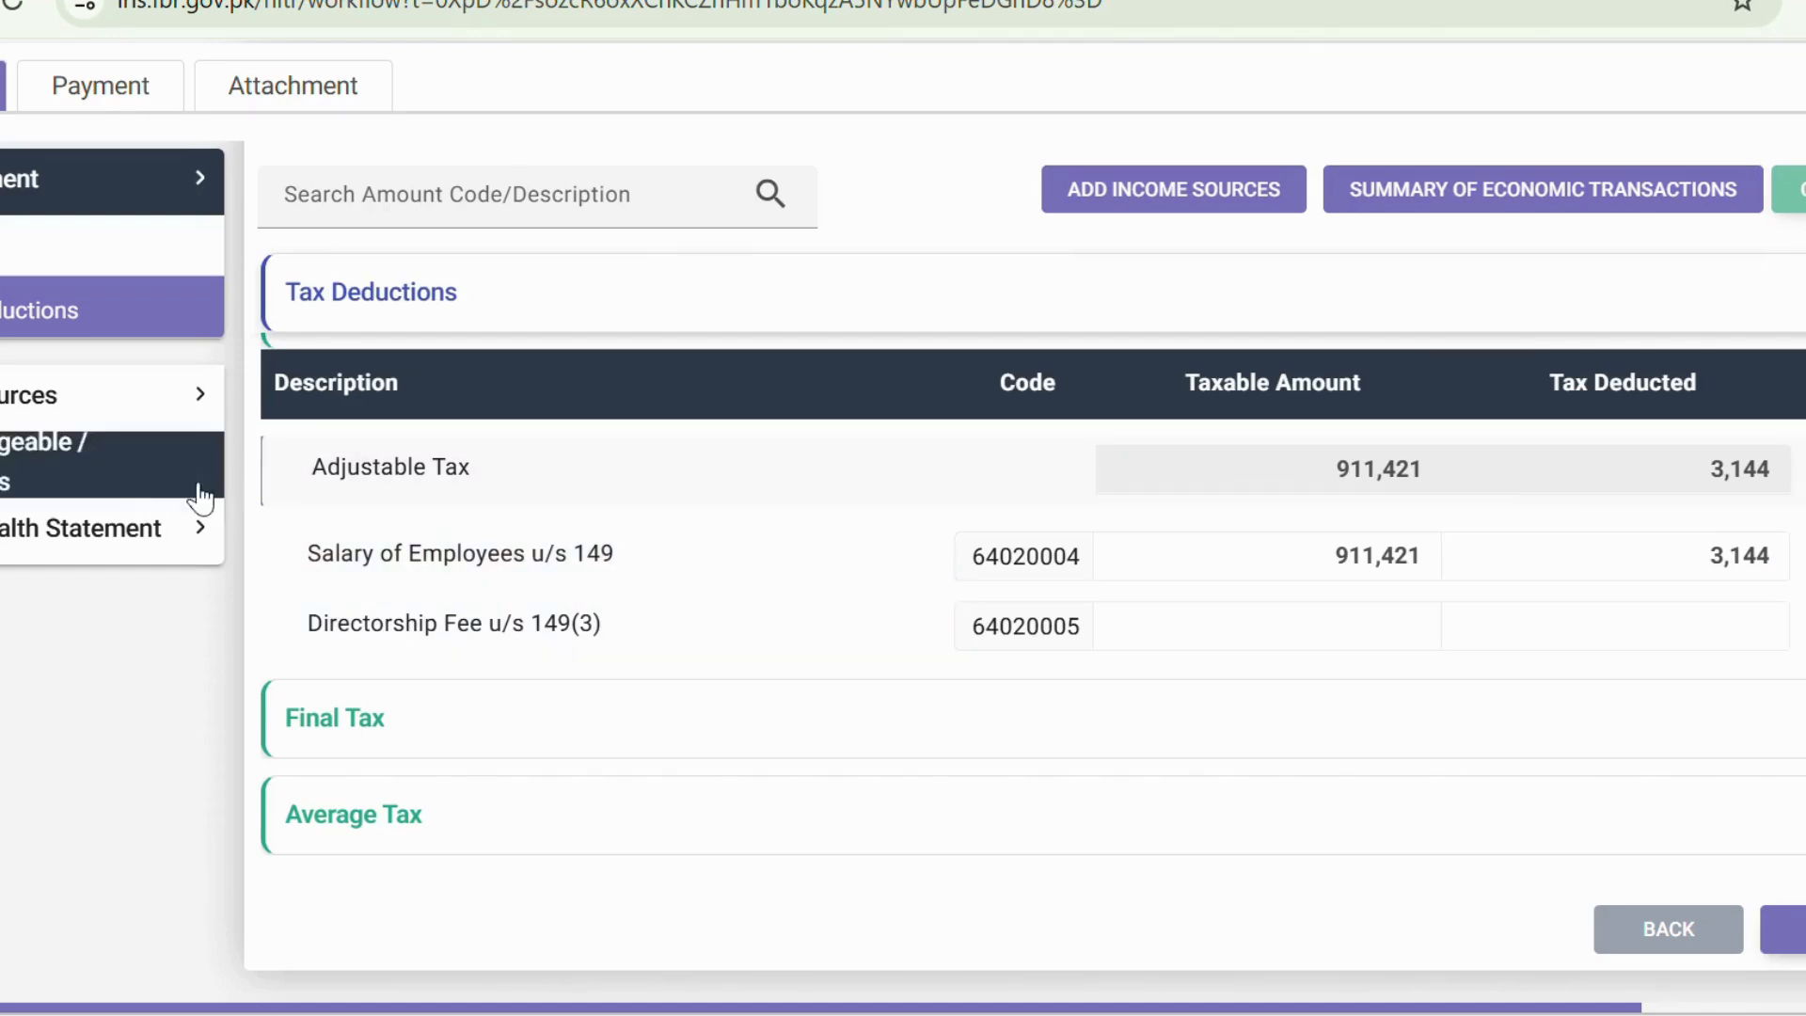
Step: Open Receipts/Deductions for Other Sources and review the profit on debt, dividend and deduction rows
{"action": "left_click", "coordinate": [146, 418]}
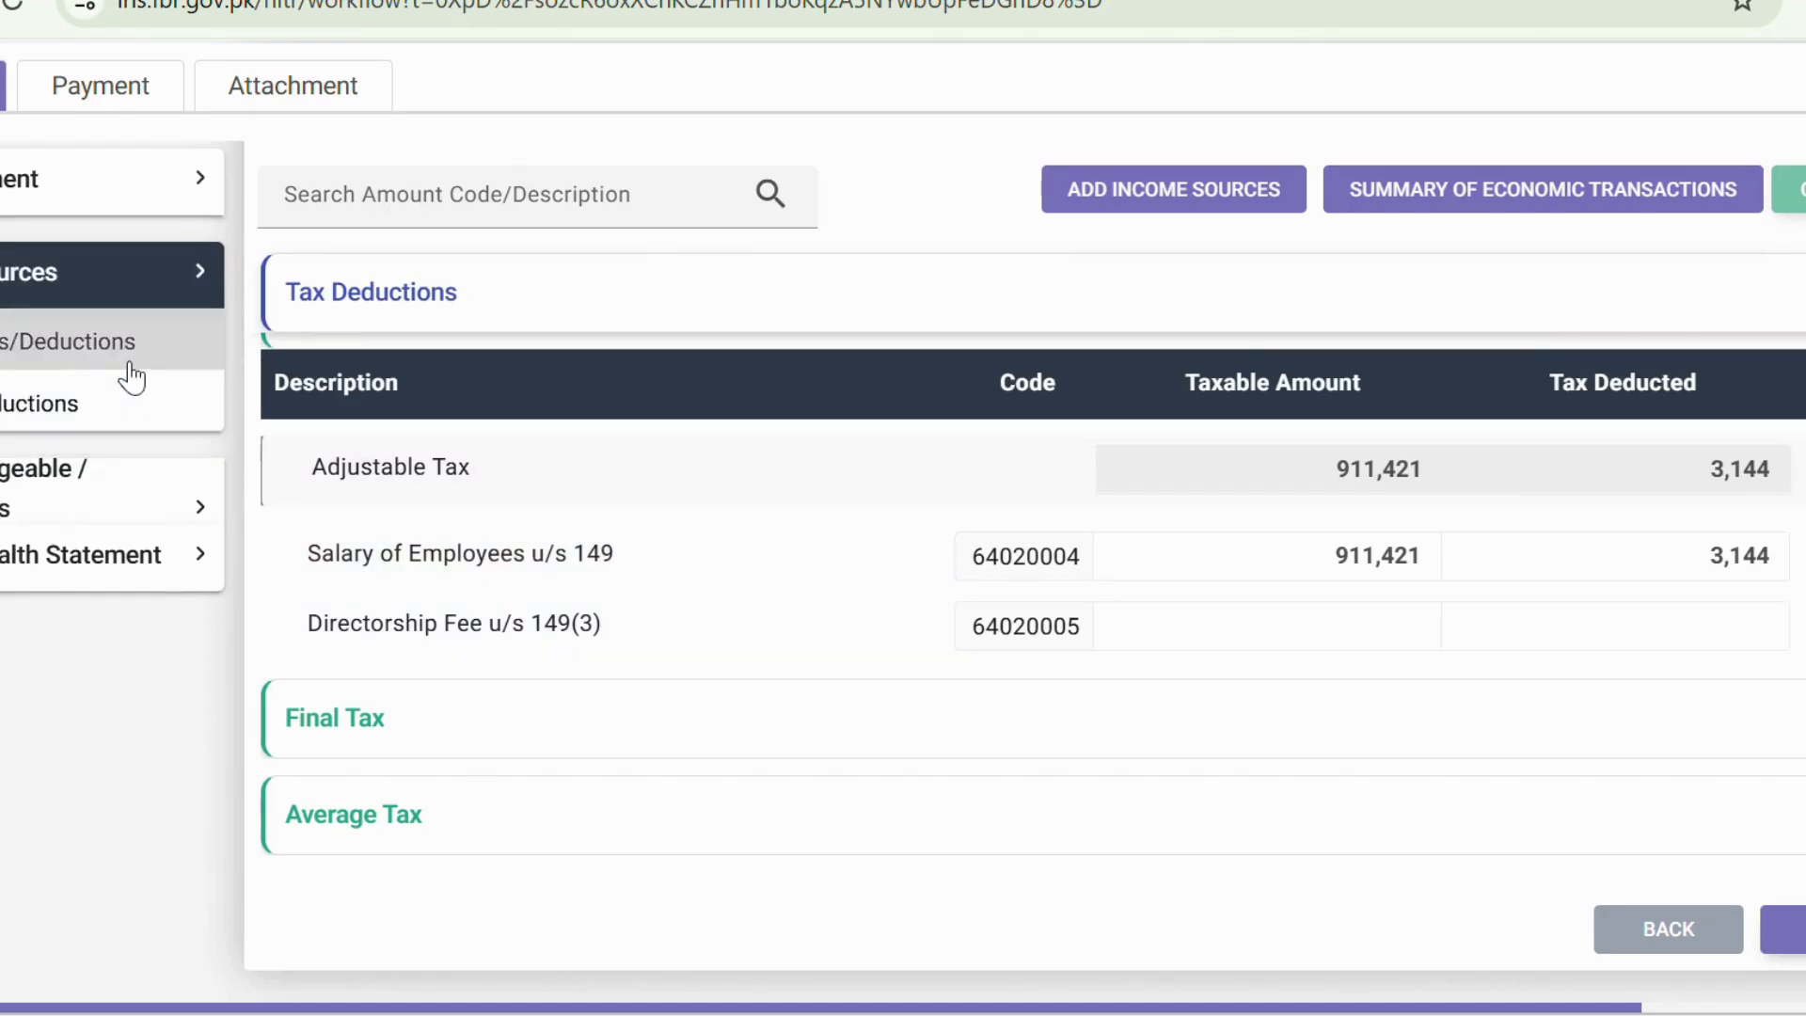
{"action": "left_click", "coordinate": [132, 379]}
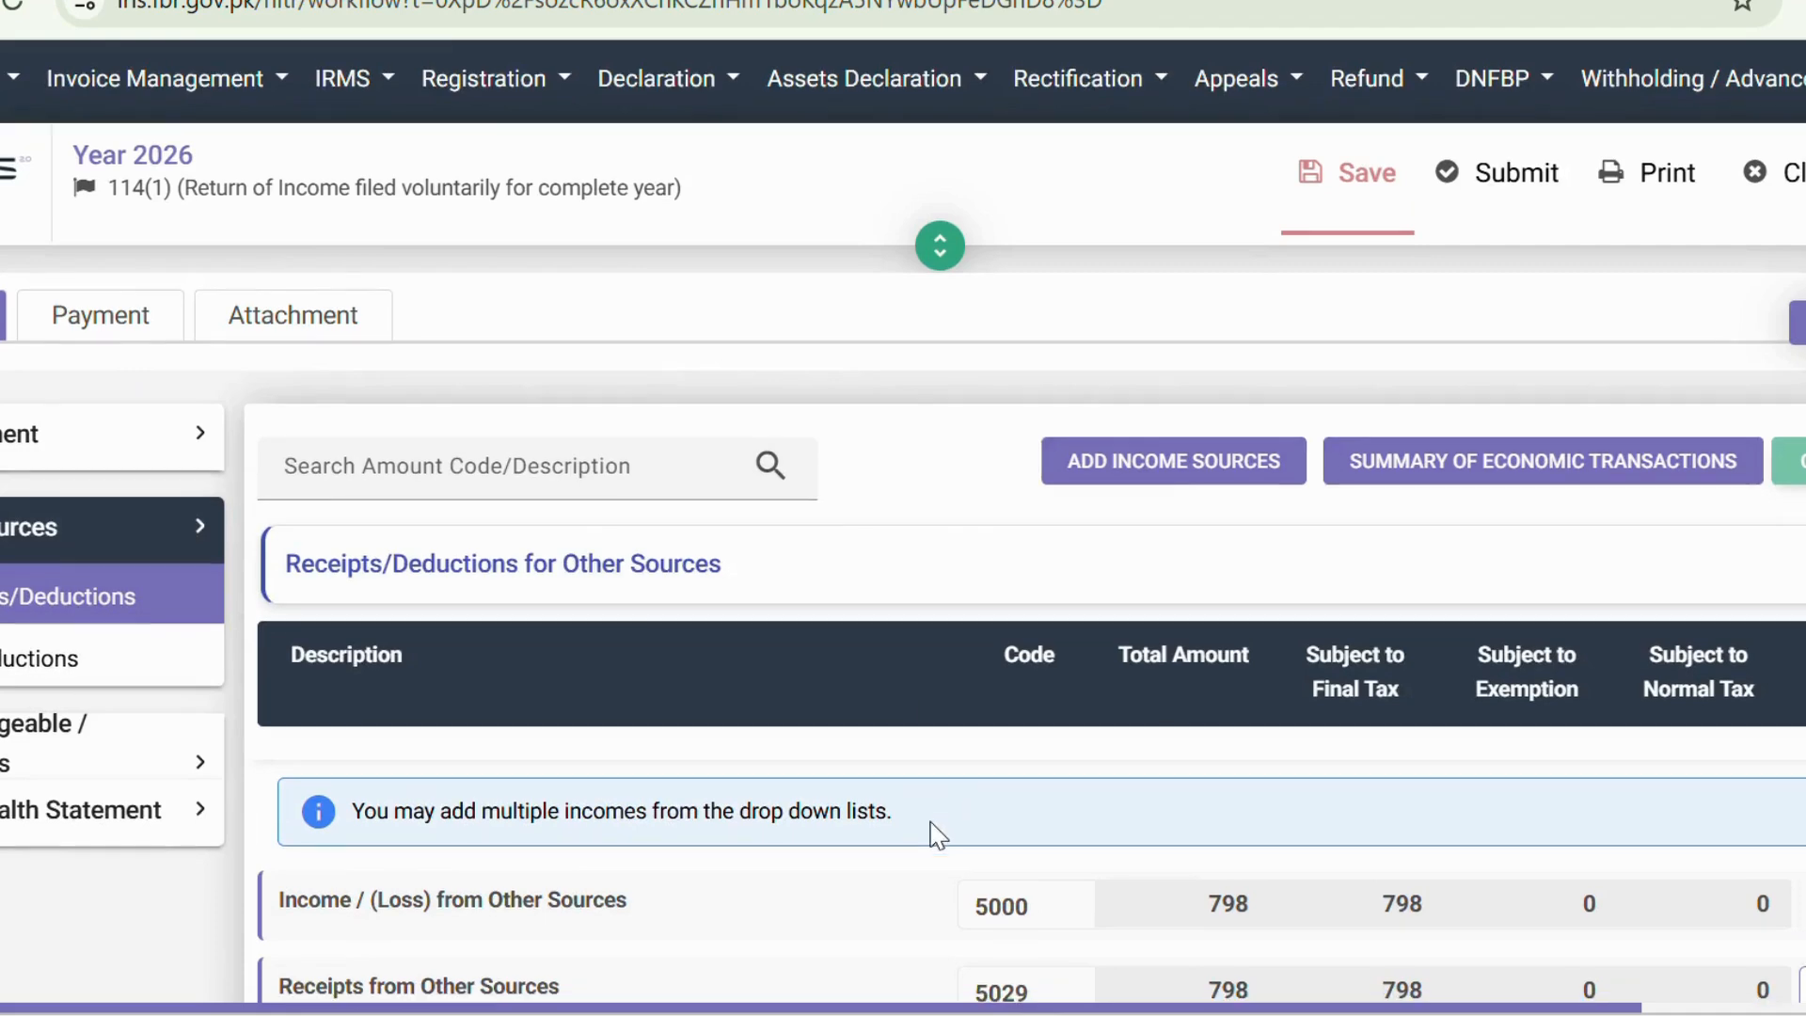
{"action": "scroll", "coordinate": [935, 834], "scroll_direction": "down", "scroll_amount": 3}
{"action": "scroll", "coordinate": [935, 835], "scroll_direction": "down", "scroll_amount": 2}
{"action": "scroll", "coordinate": [1262, 677], "scroll_direction": "up", "scroll_amount": 3}
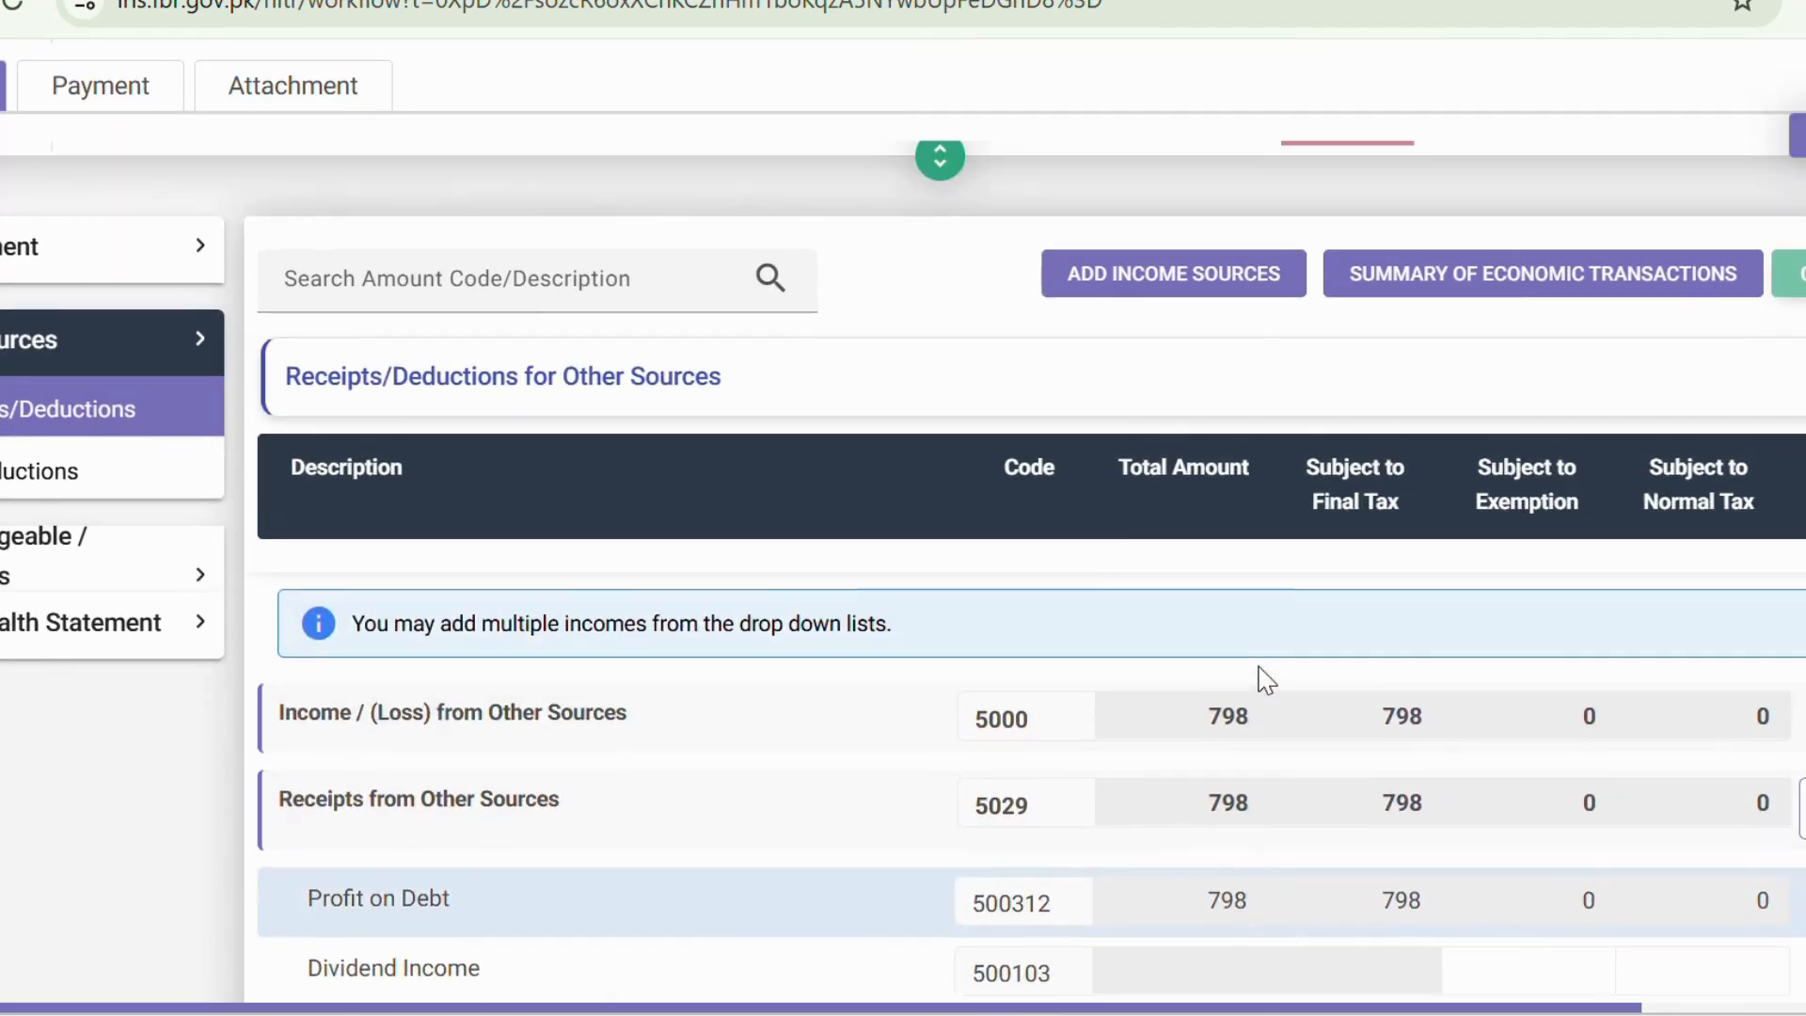
{"action": "scroll", "coordinate": [1323, 746], "scroll_direction": "down", "scroll_amount": 2}
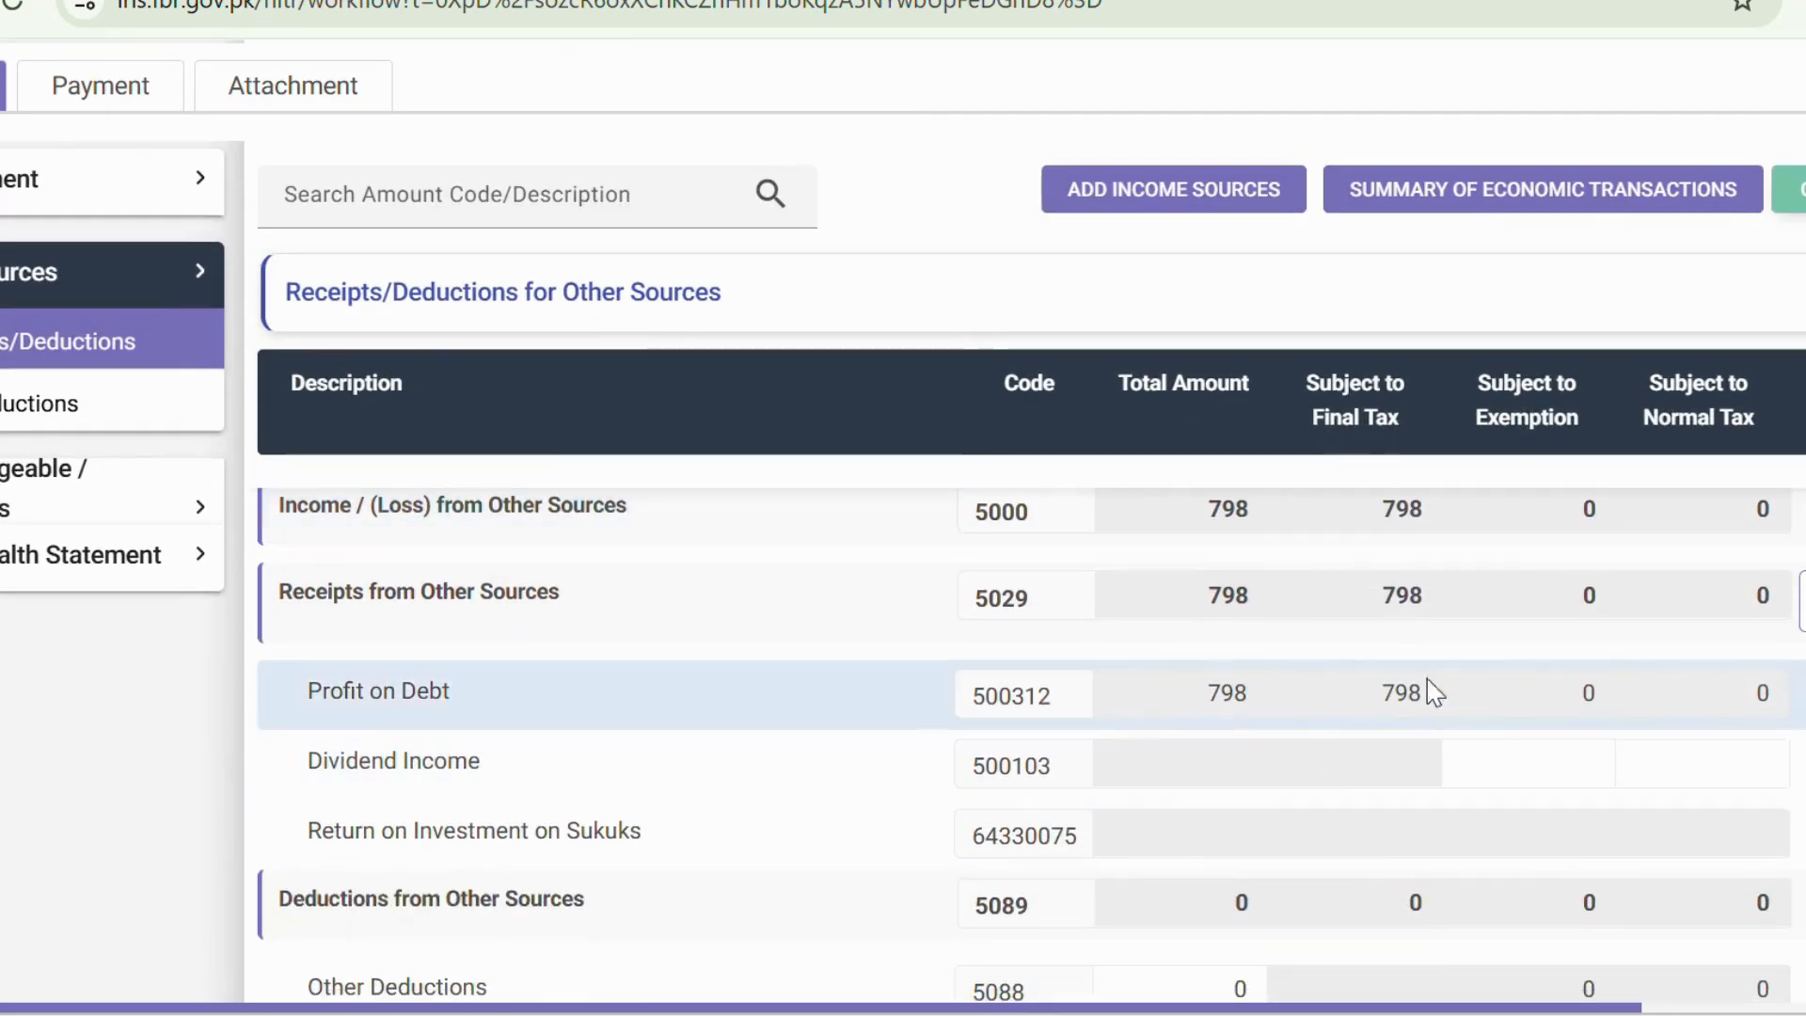
{"action": "scroll", "coordinate": [1592, 698], "scroll_direction": "down", "scroll_amount": 2}
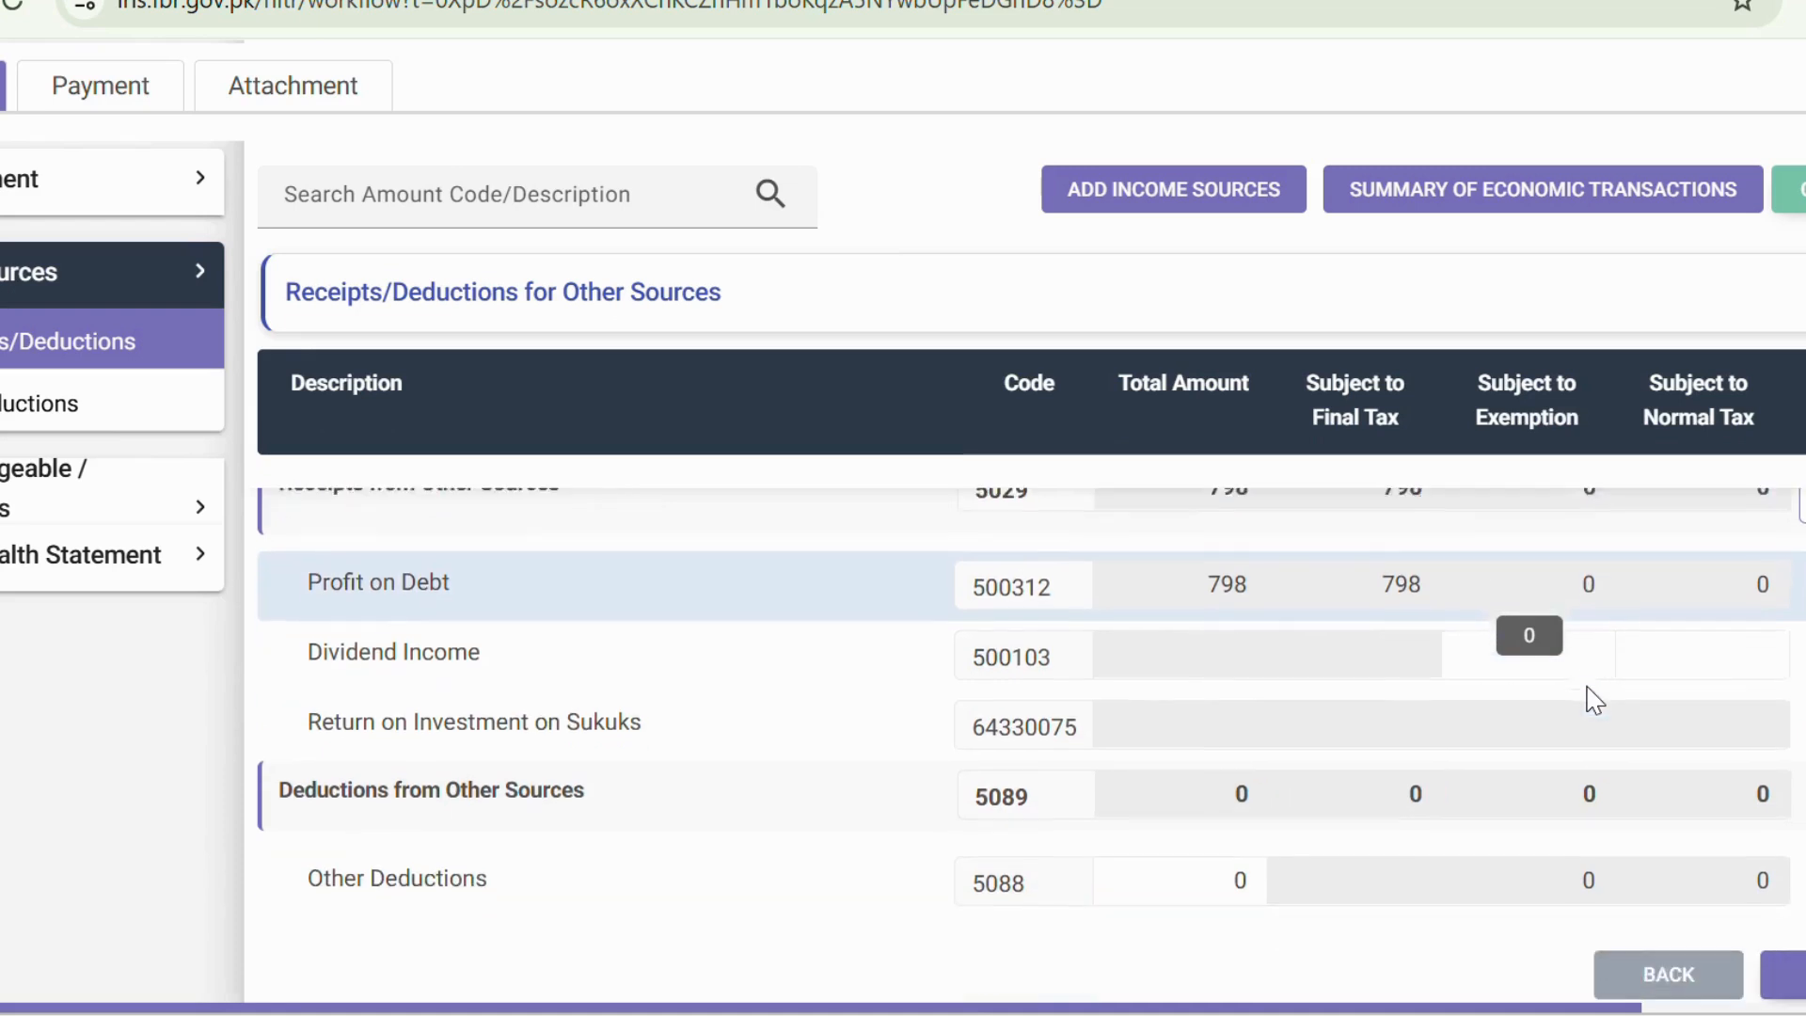
Step: Open Tax Deductions for Other Sources and expand Final Tax to examine the profit on debt entries
{"action": "left_click", "coordinate": [158, 429]}
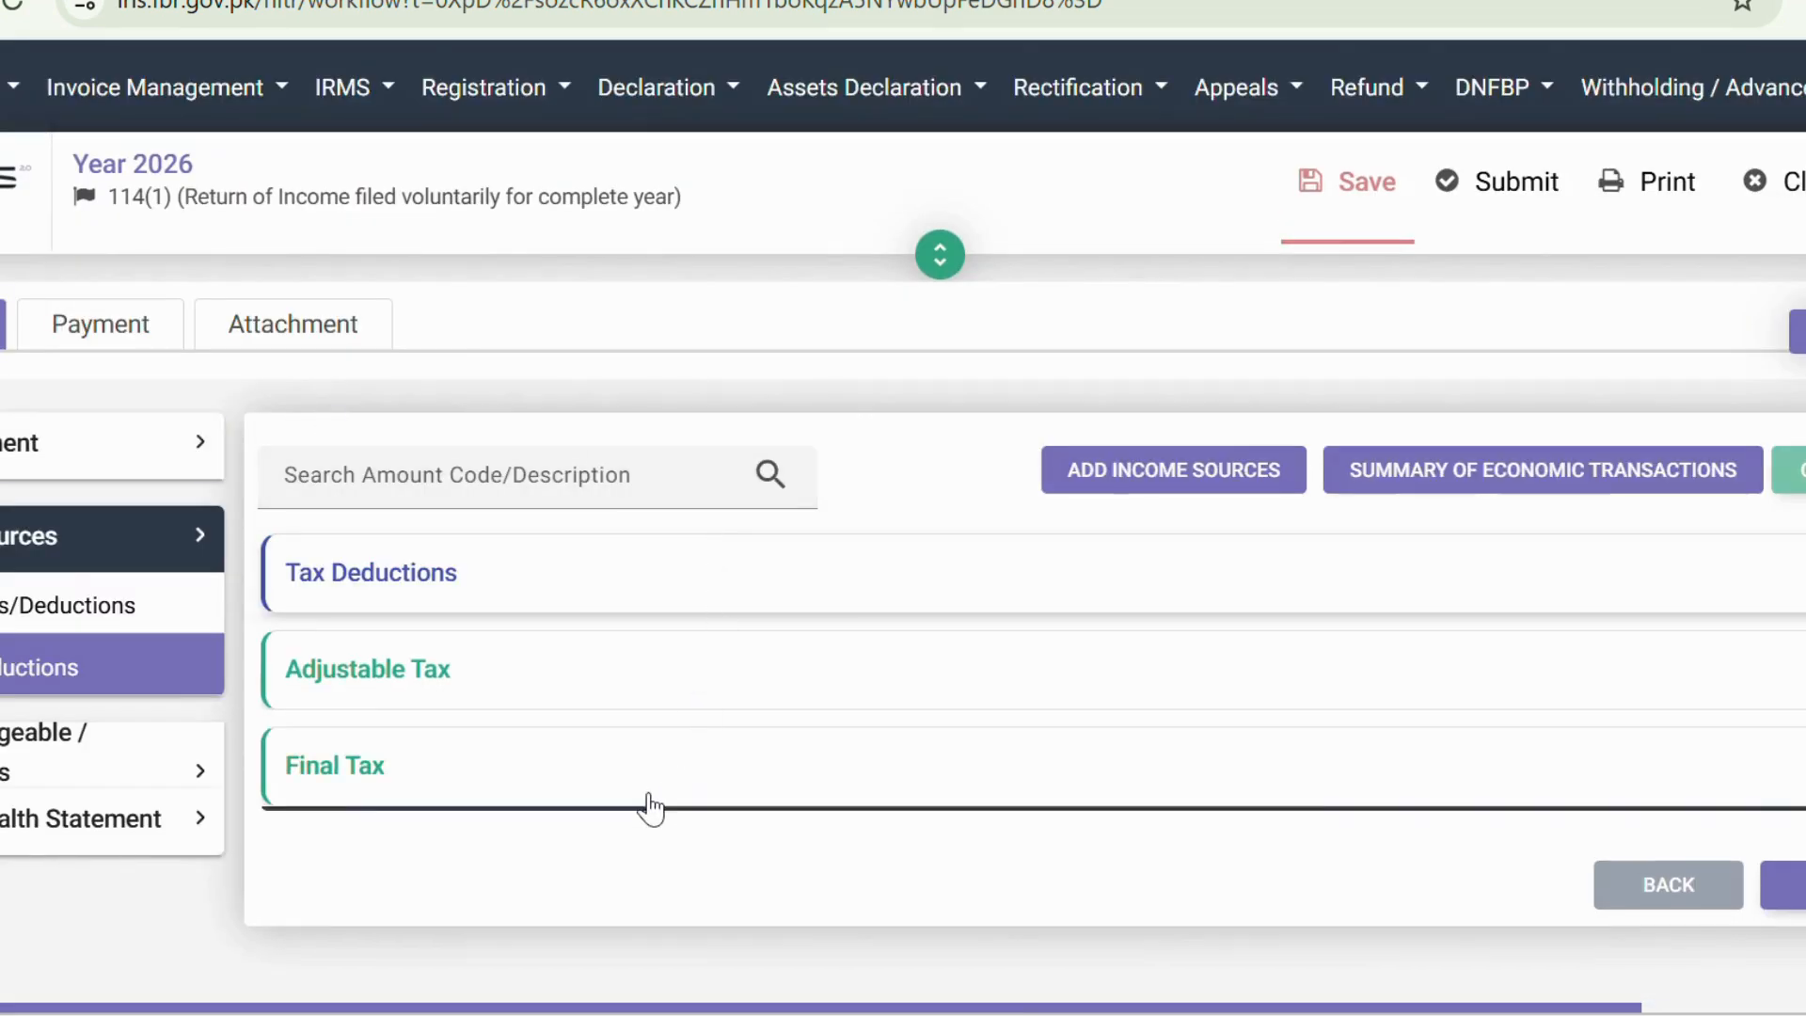
{"action": "left_click", "coordinate": [649, 807]}
{"action": "scroll", "coordinate": [988, 795], "scroll_direction": "down", "scroll_amount": 3}
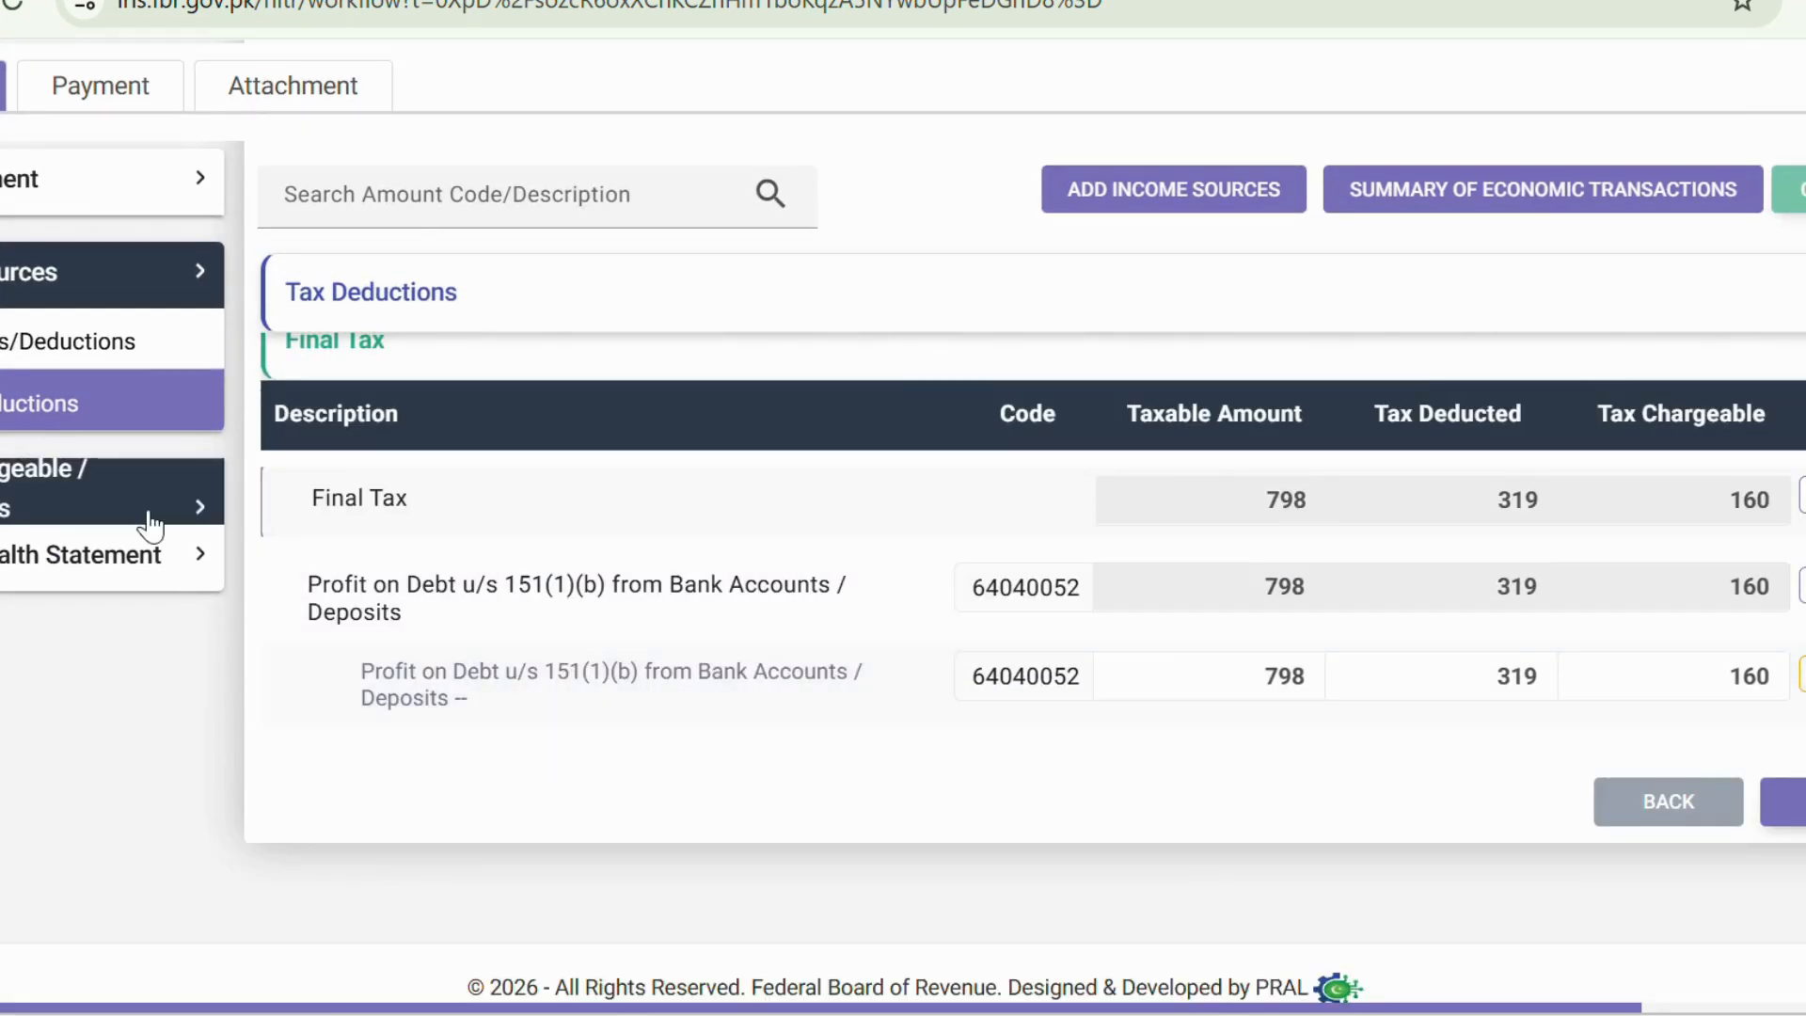
Step: Open Withholding Tax under the tax chargeable section and review its adjustable, final and minimum tax entries
{"action": "left_click", "coordinate": [151, 518]}
{"action": "left_click", "coordinate": [150, 519]}
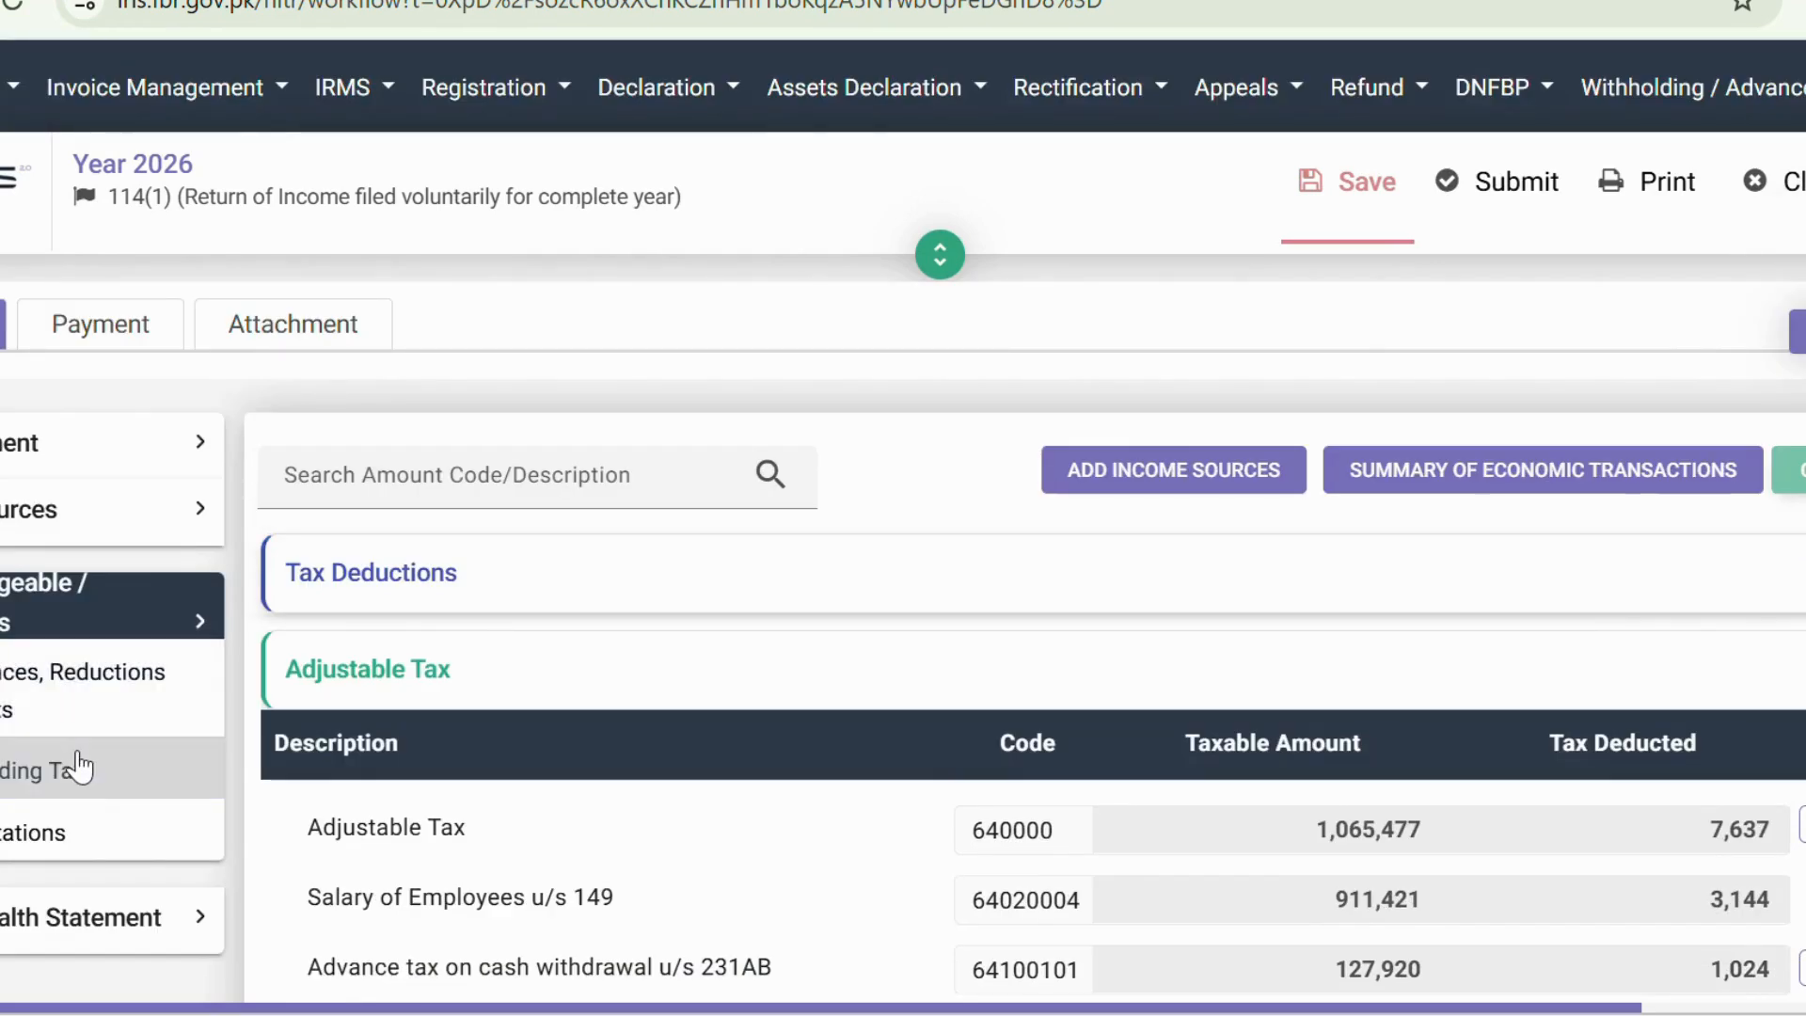
{"action": "left_click", "coordinate": [983, 810]}
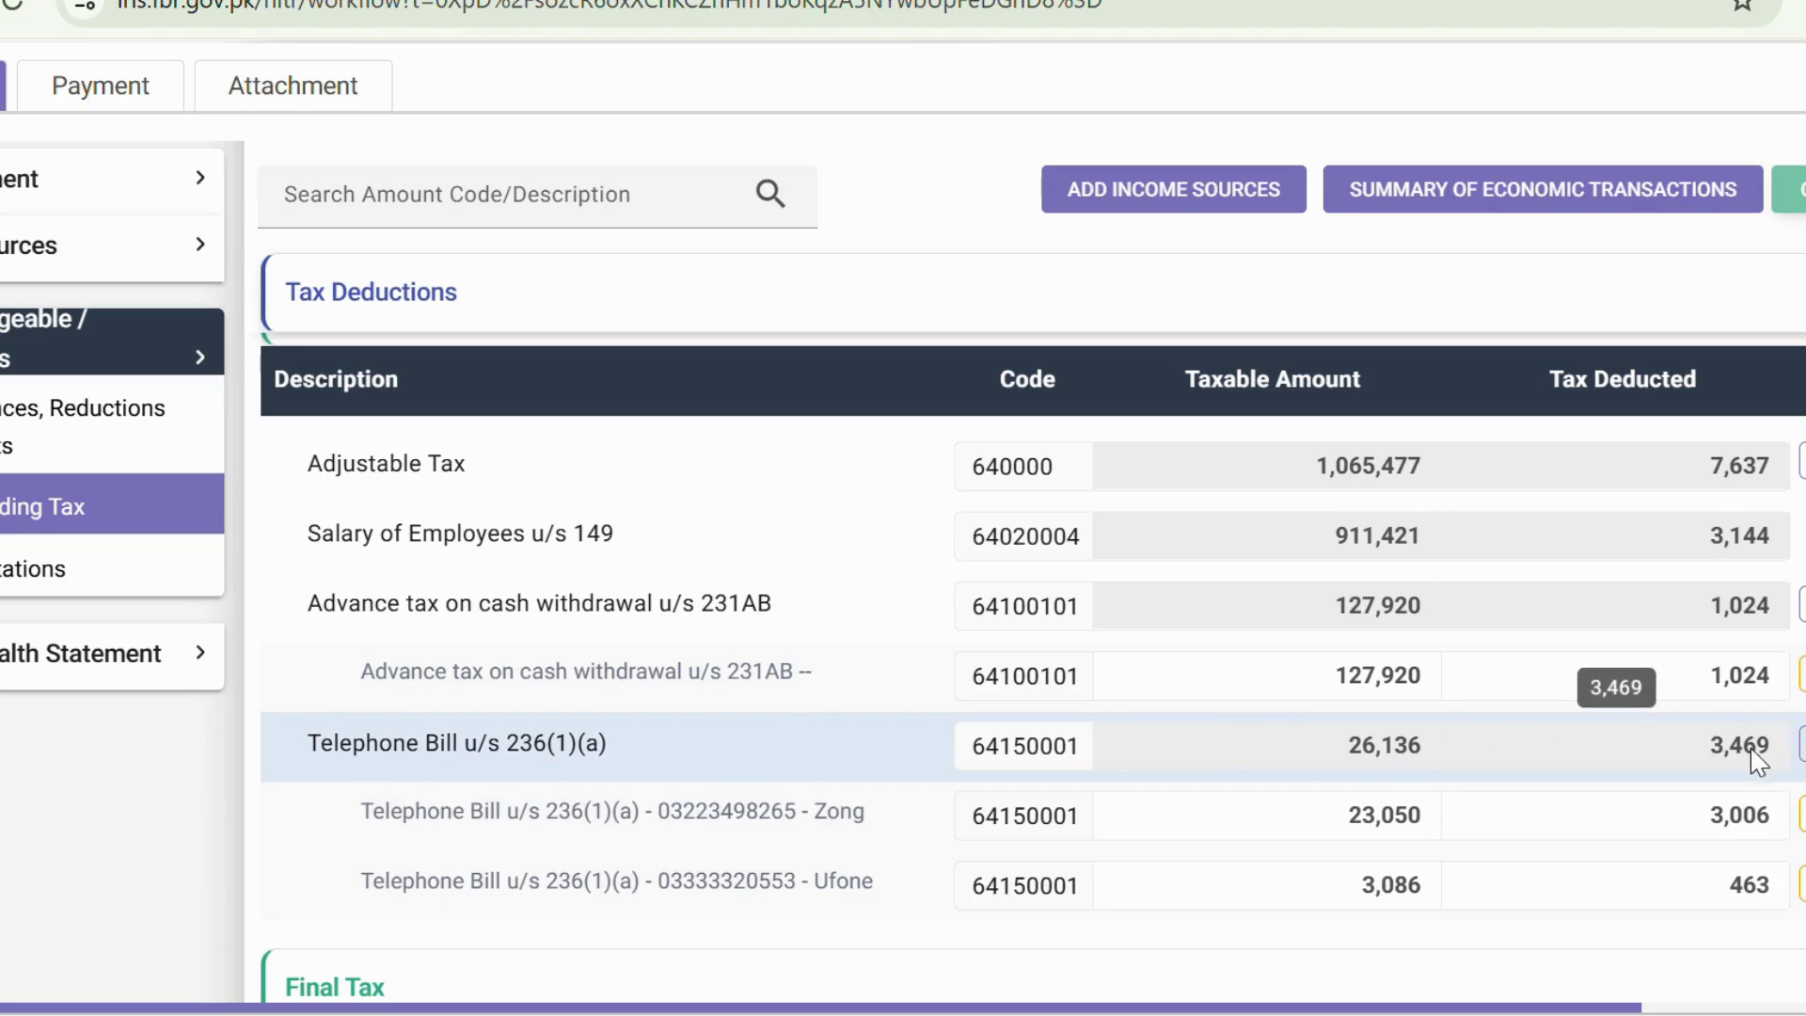
{"action": "scroll", "coordinate": [1645, 835], "scroll_direction": "down", "scroll_amount": 3}
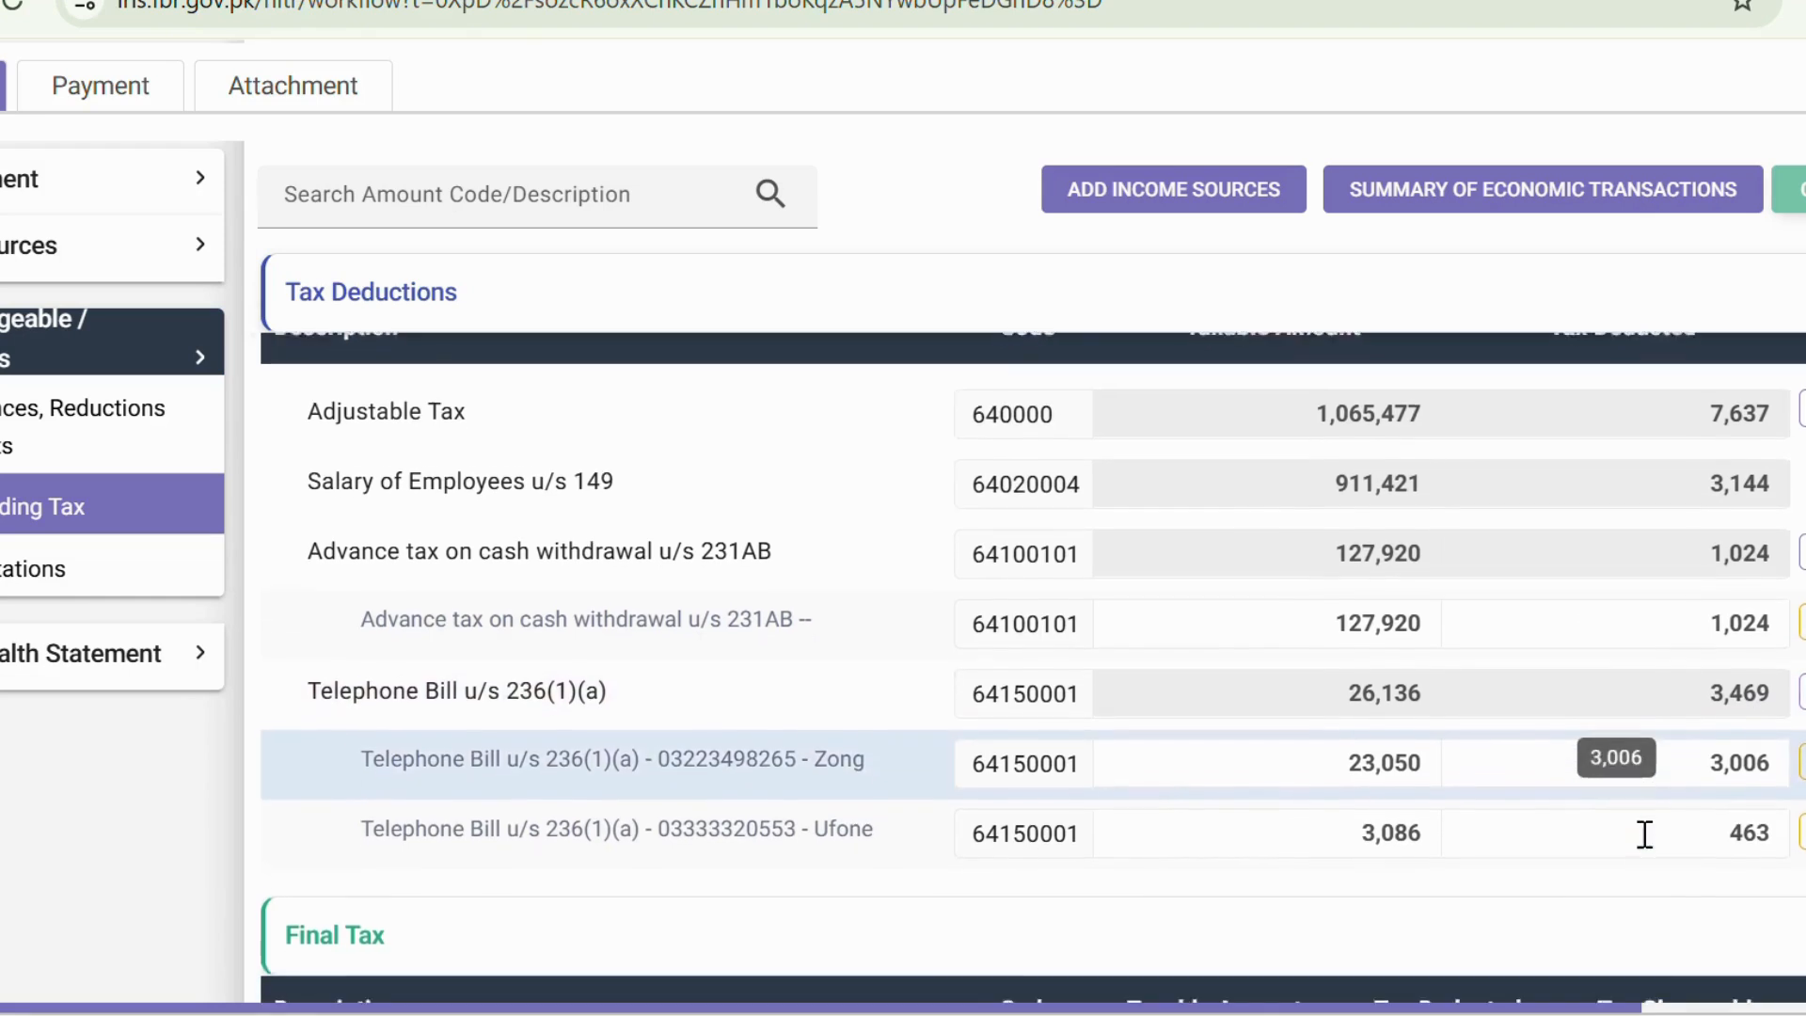
{"action": "scroll", "coordinate": [1646, 835], "scroll_direction": "down", "scroll_amount": 4}
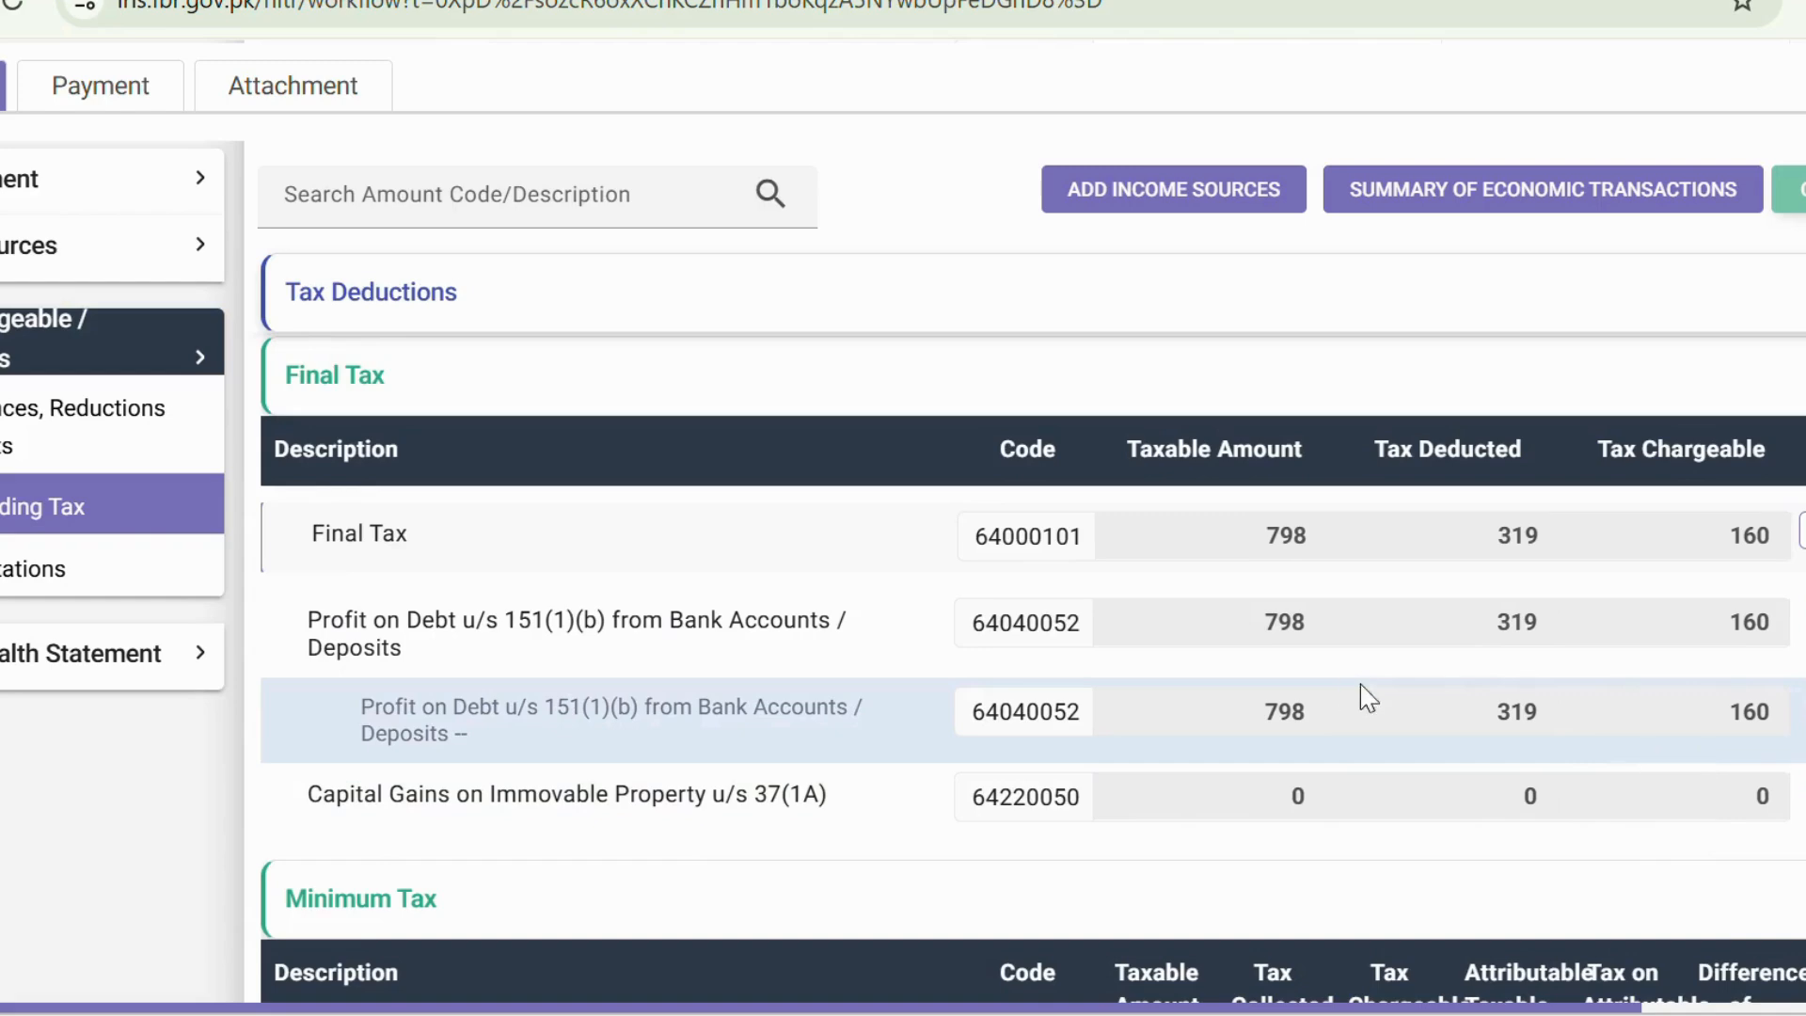
{"action": "scroll", "coordinate": [1602, 742], "scroll_direction": "down", "scroll_amount": 2}
{"action": "scroll", "coordinate": [1600, 742], "scroll_direction": "down", "scroll_amount": 2}
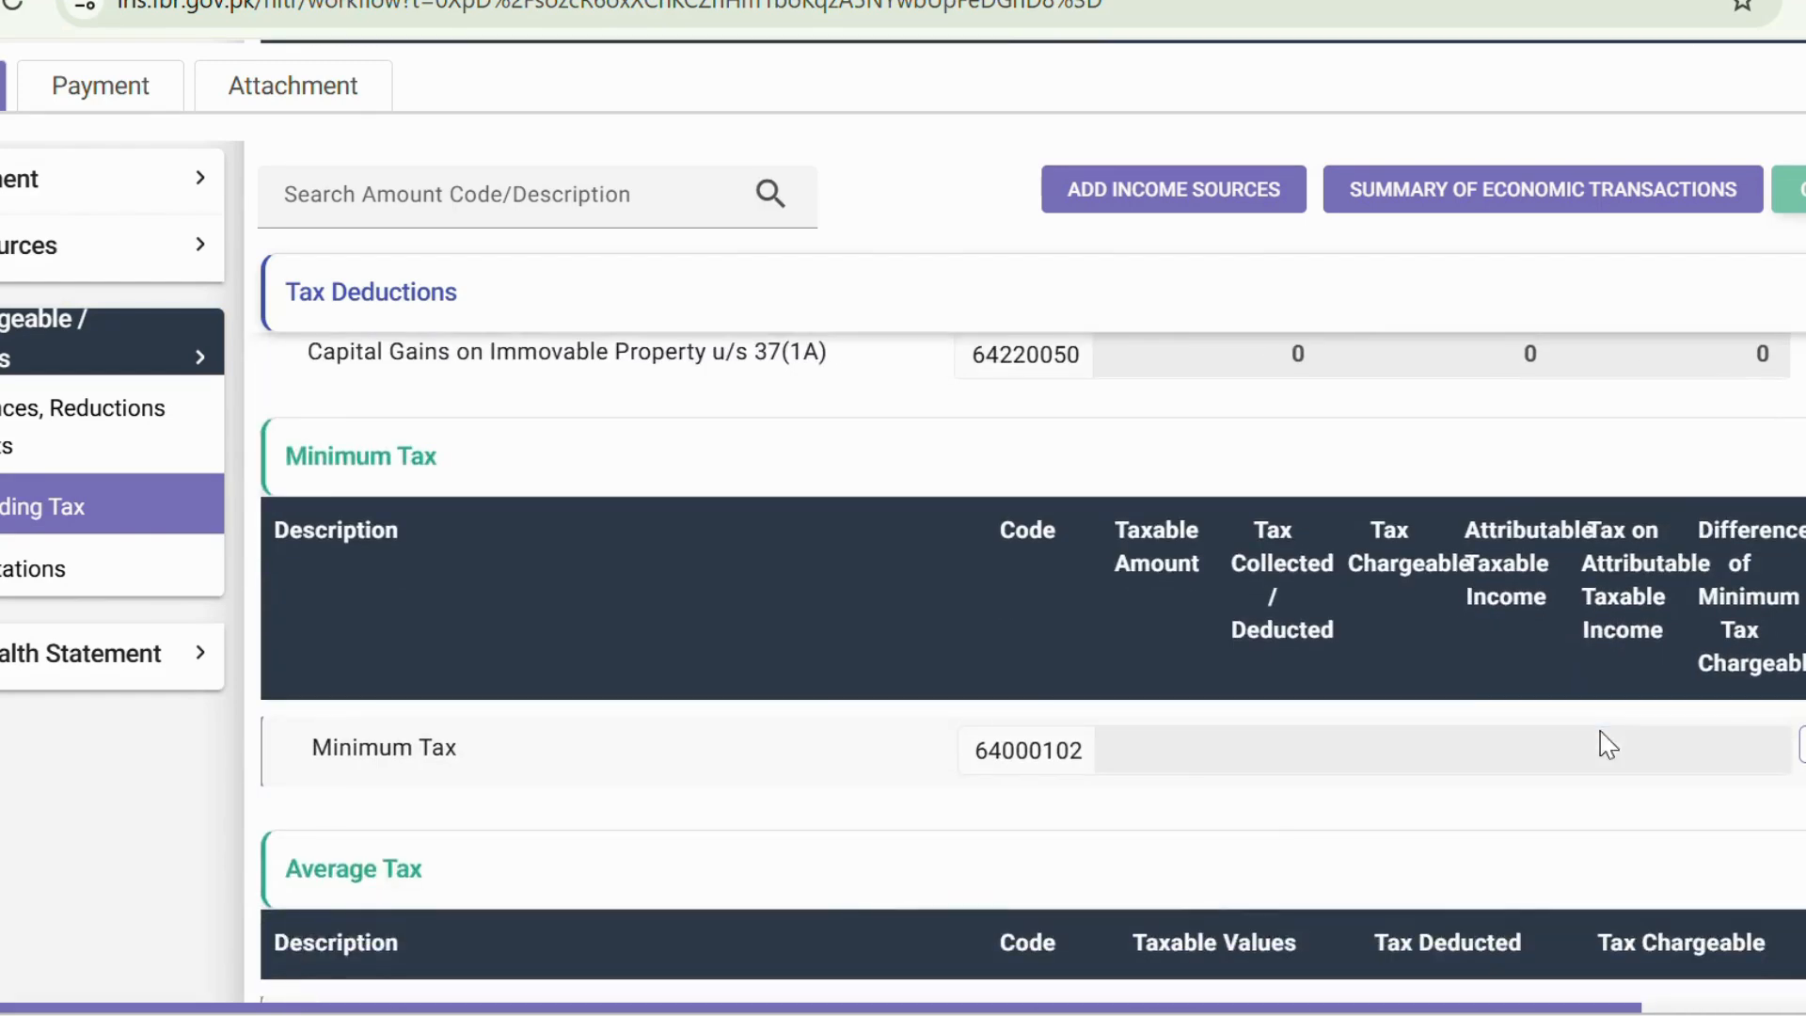
{"action": "scroll", "coordinate": [1608, 560], "scroll_direction": "up", "scroll_amount": 8}
{"action": "scroll", "coordinate": [1608, 559], "scroll_direction": "up", "scroll_amount": 2}
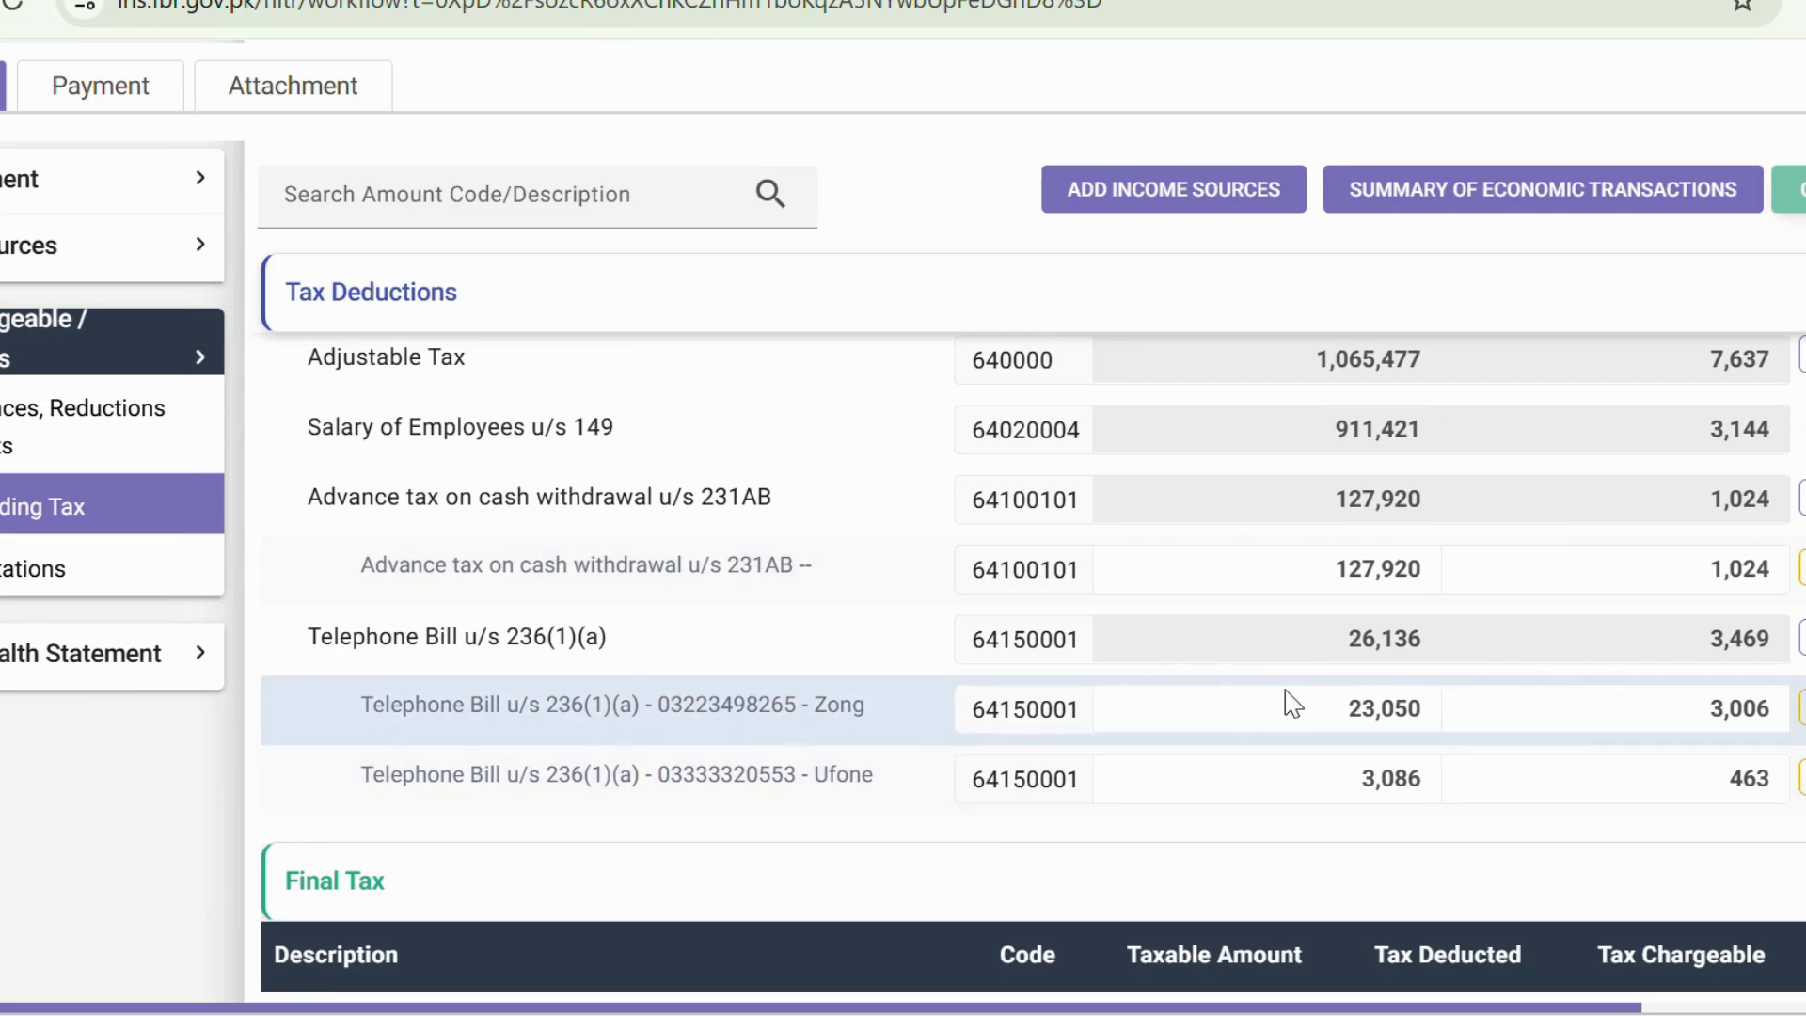
{"action": "scroll", "coordinate": [1196, 536], "scroll_direction": "up", "scroll_amount": 2}
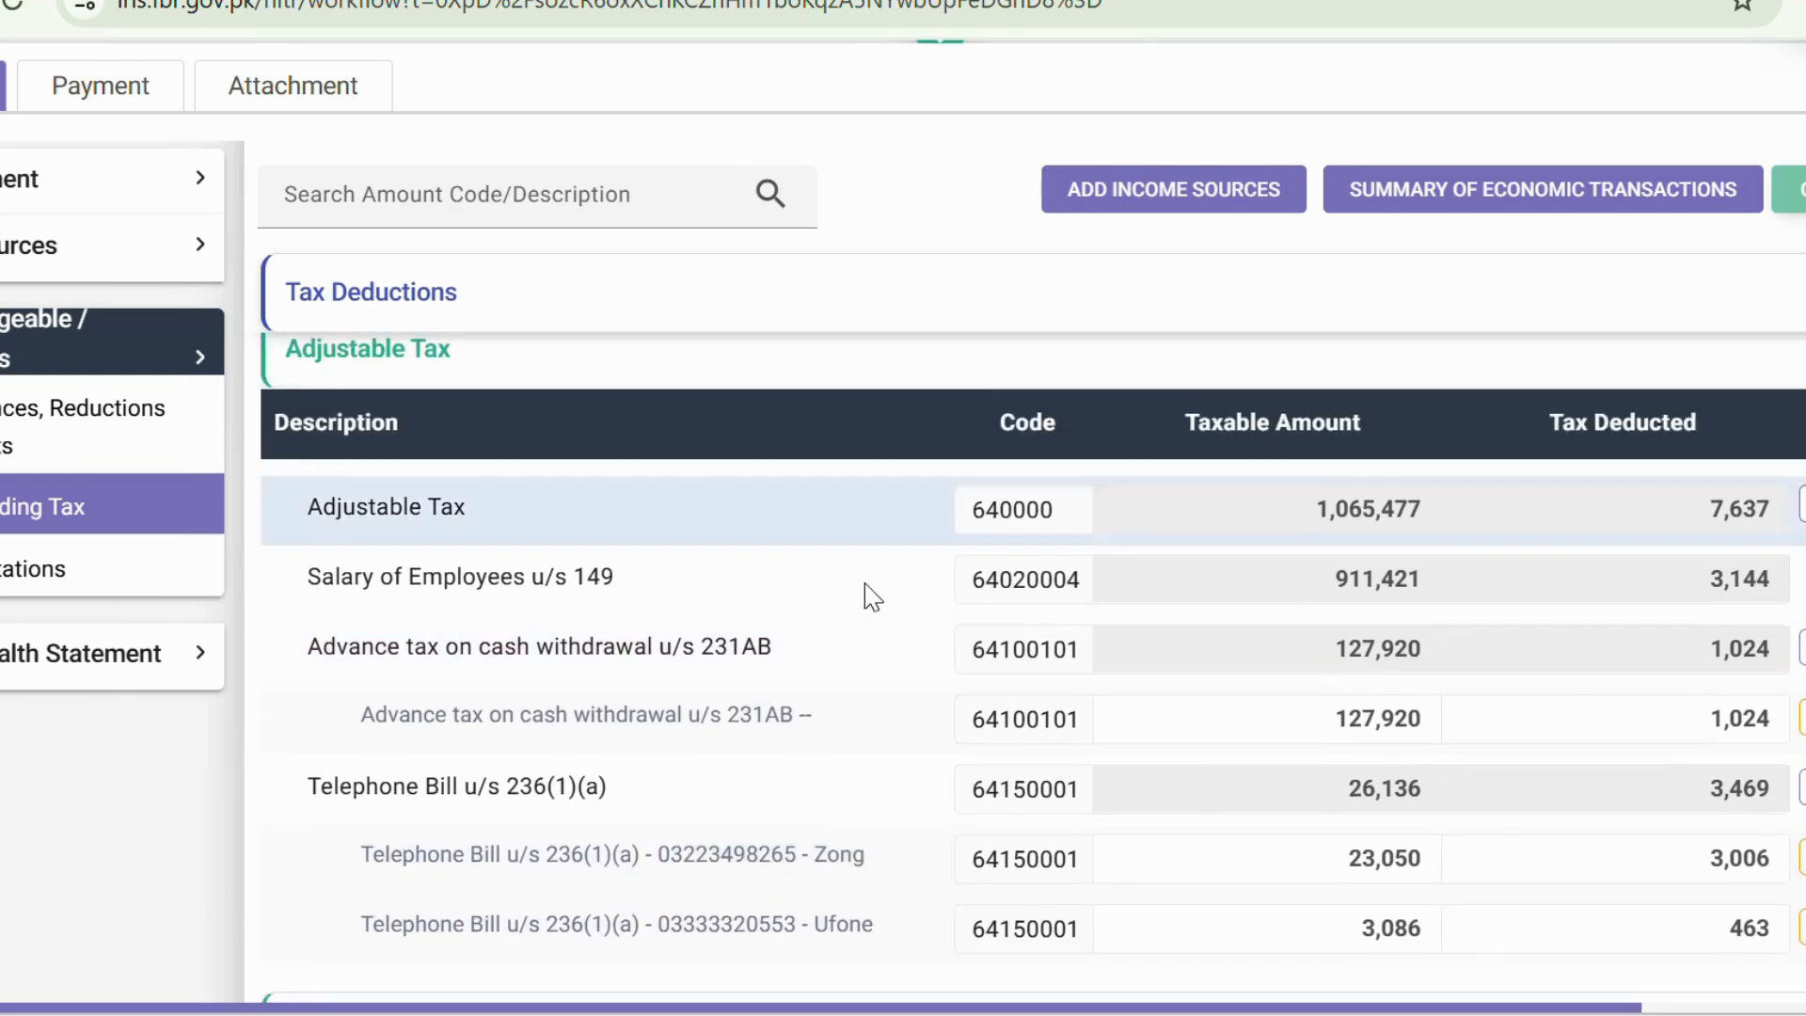
{"action": "scroll", "coordinate": [866, 593], "scroll_direction": "down", "scroll_amount": 2}
{"action": "scroll", "coordinate": [781, 578], "scroll_direction": "down", "scroll_amount": 6}
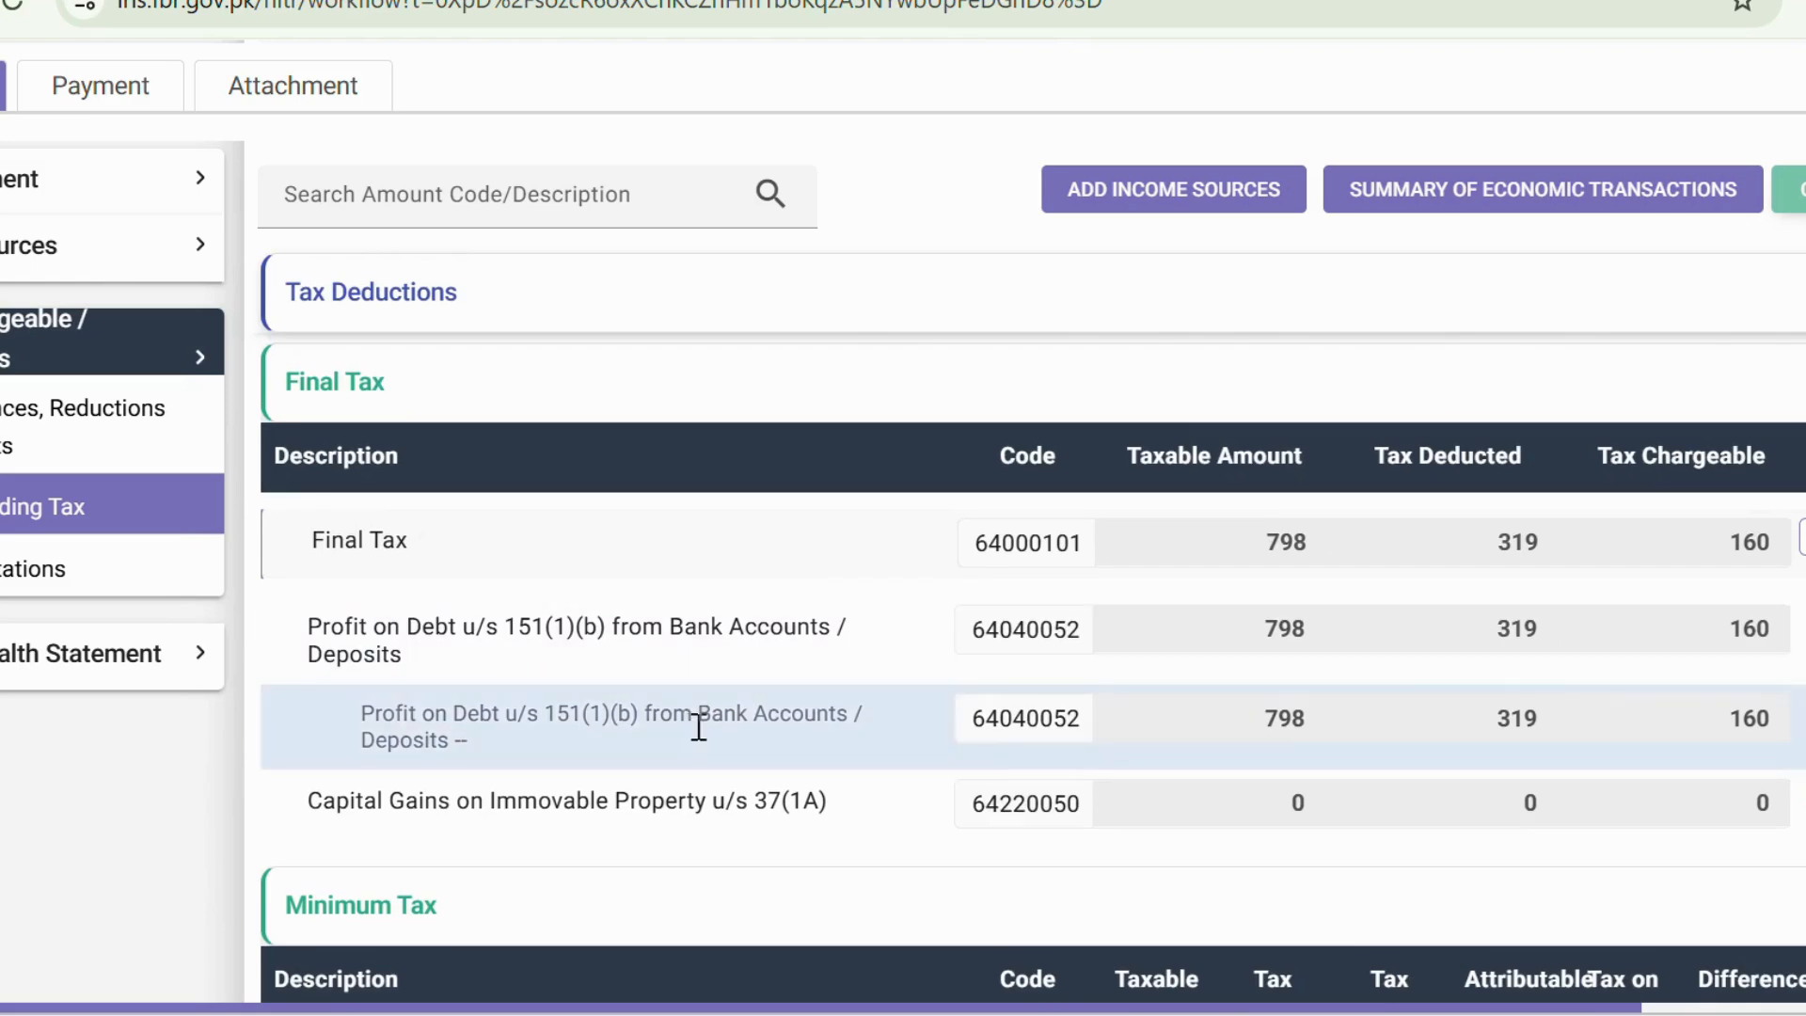
Step: Open Personal Assets / Liabilities in the Wealth Statement and review the cash, bank account and moveable asset entries
{"action": "left_click", "coordinate": [151, 670]}
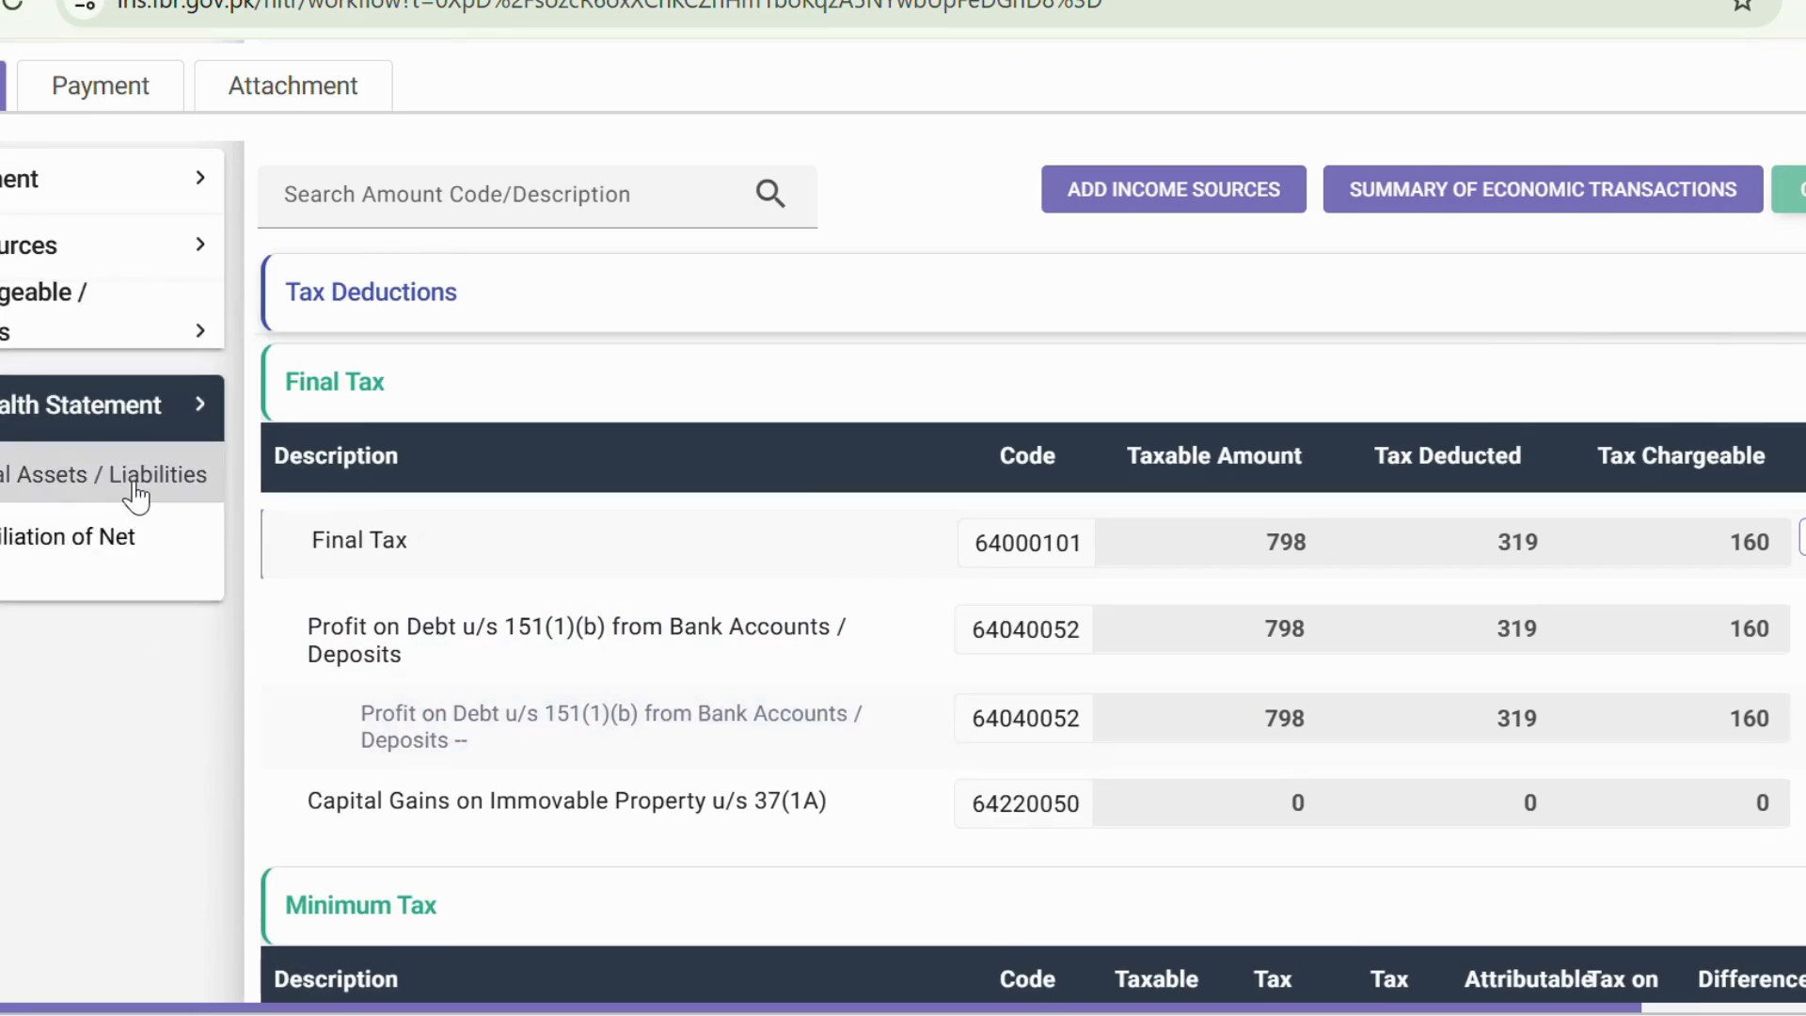
{"action": "left_click", "coordinate": [137, 475]}
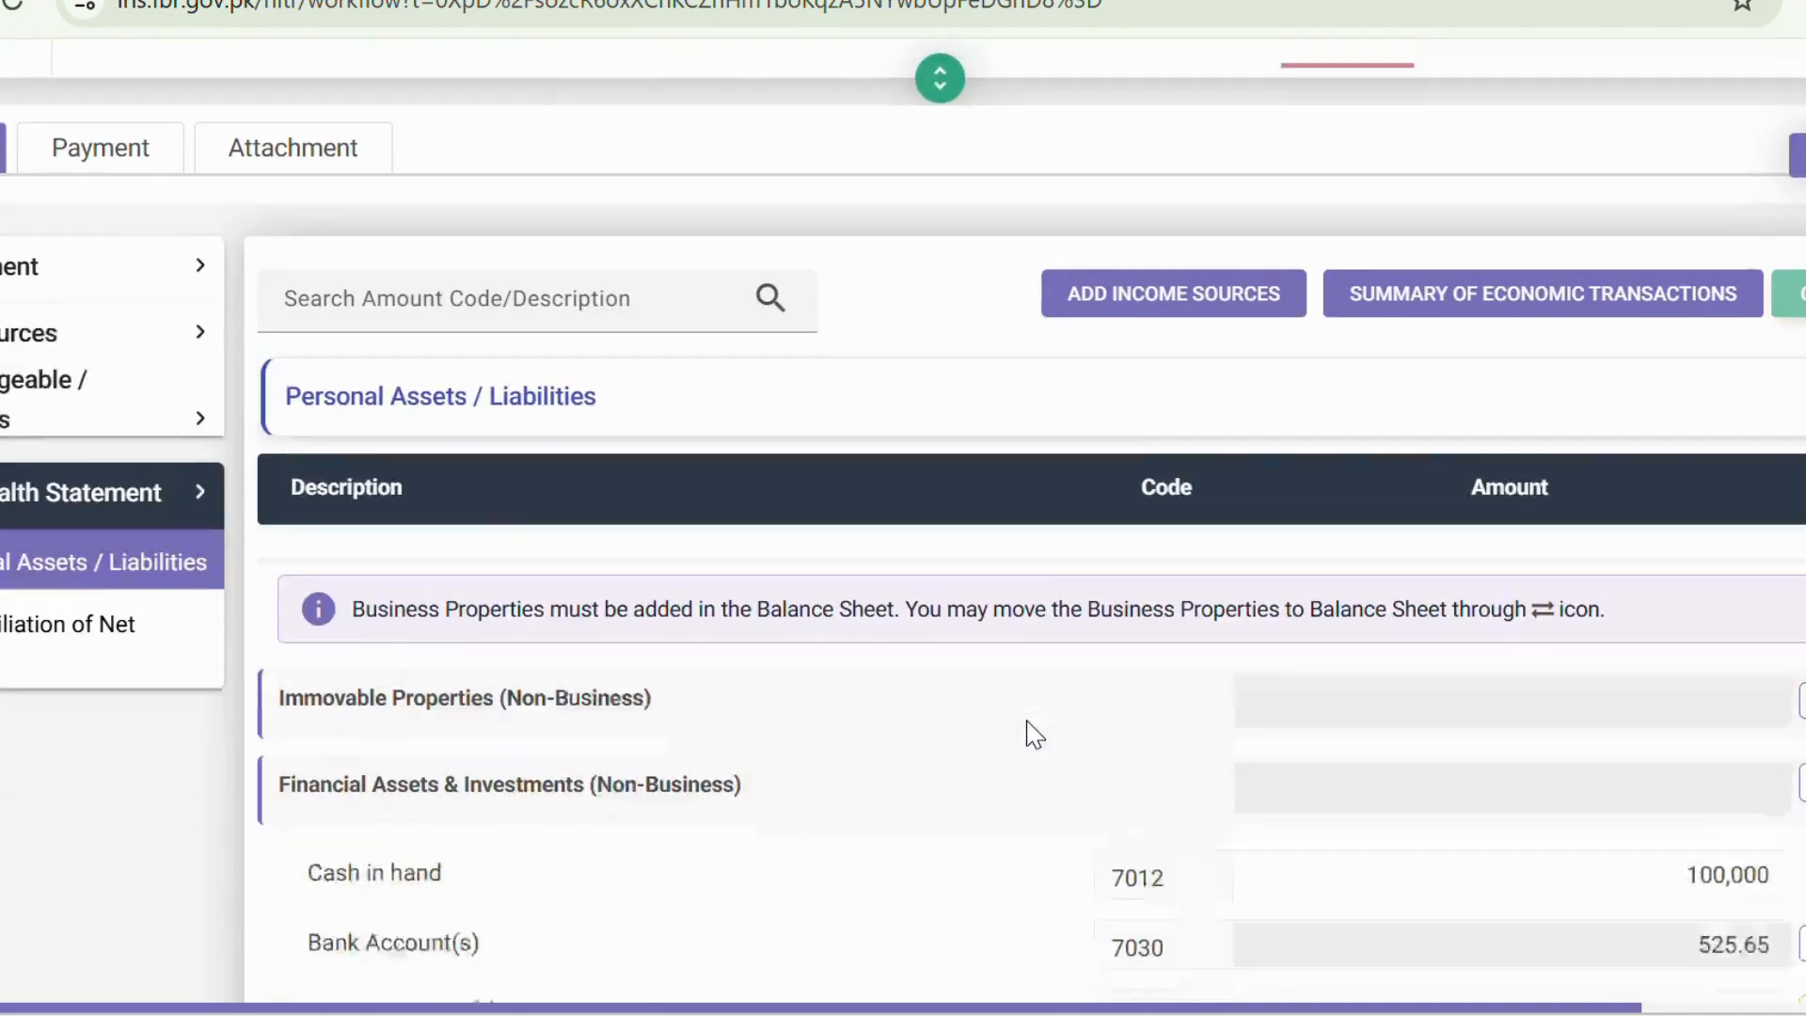
{"action": "scroll", "coordinate": [1035, 734], "scroll_direction": "down", "scroll_amount": 3}
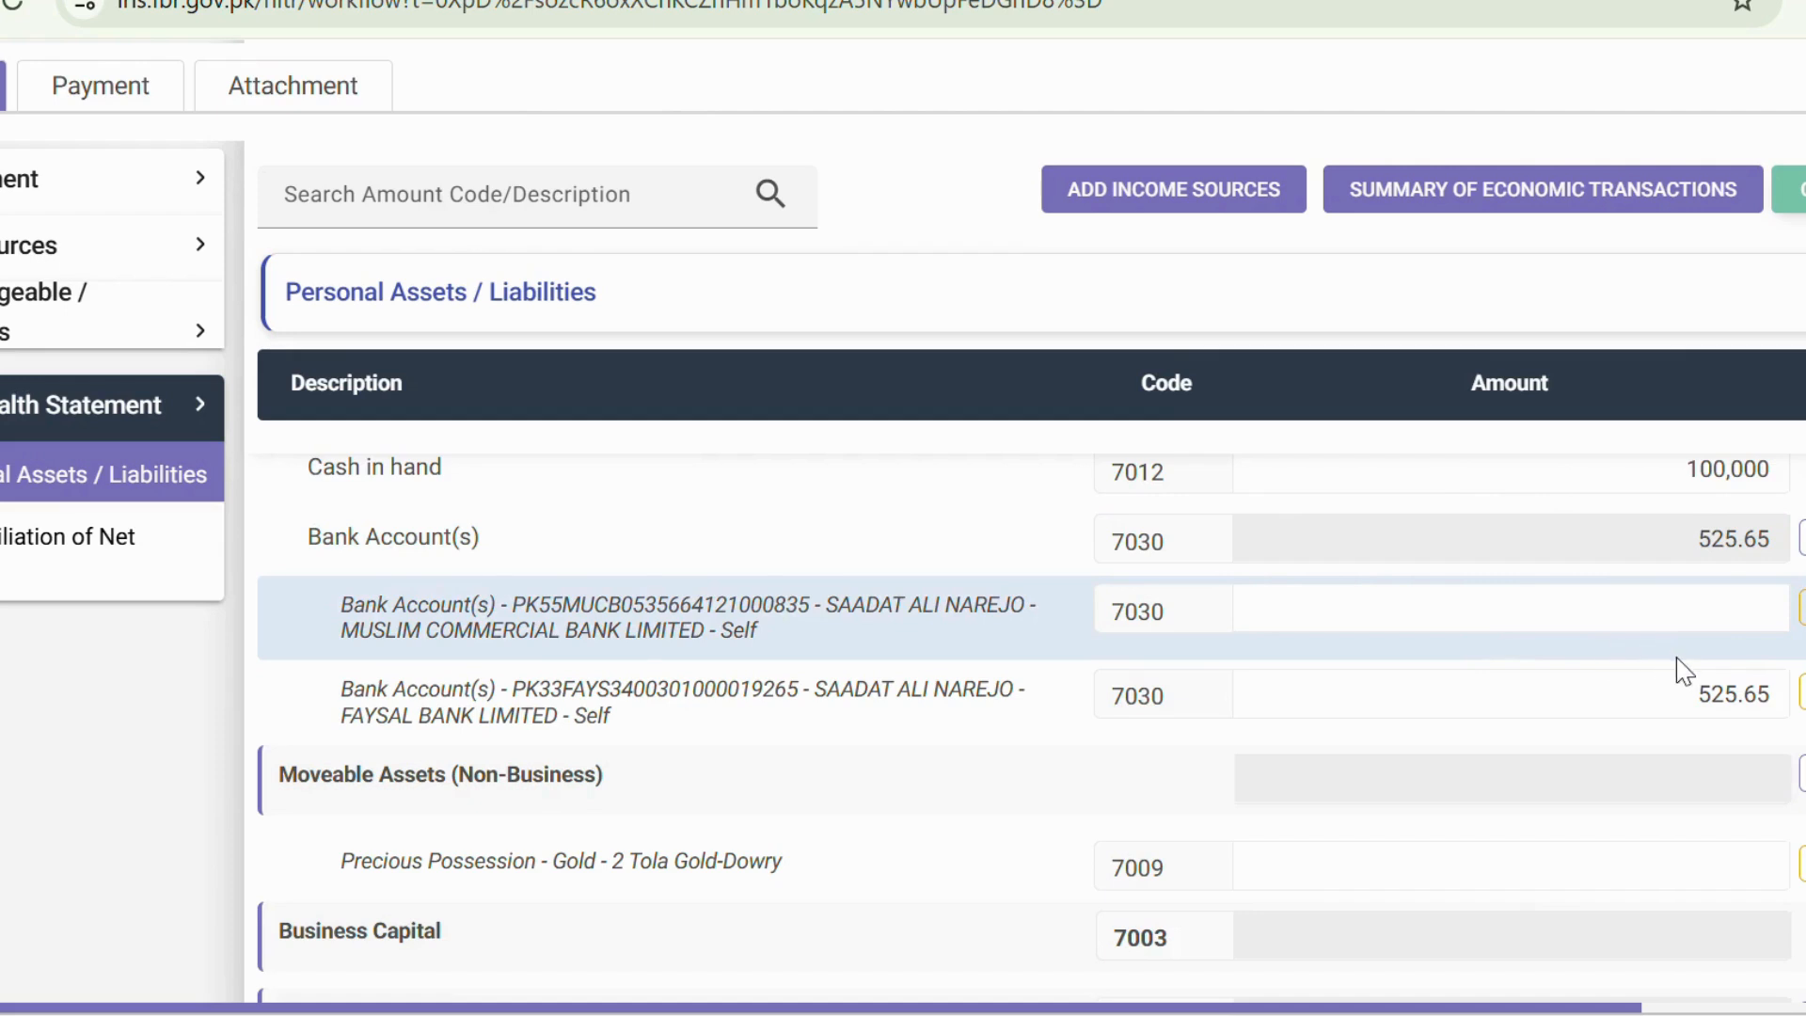
{"action": "scroll", "coordinate": [1066, 743], "scroll_direction": "down", "scroll_amount": 2}
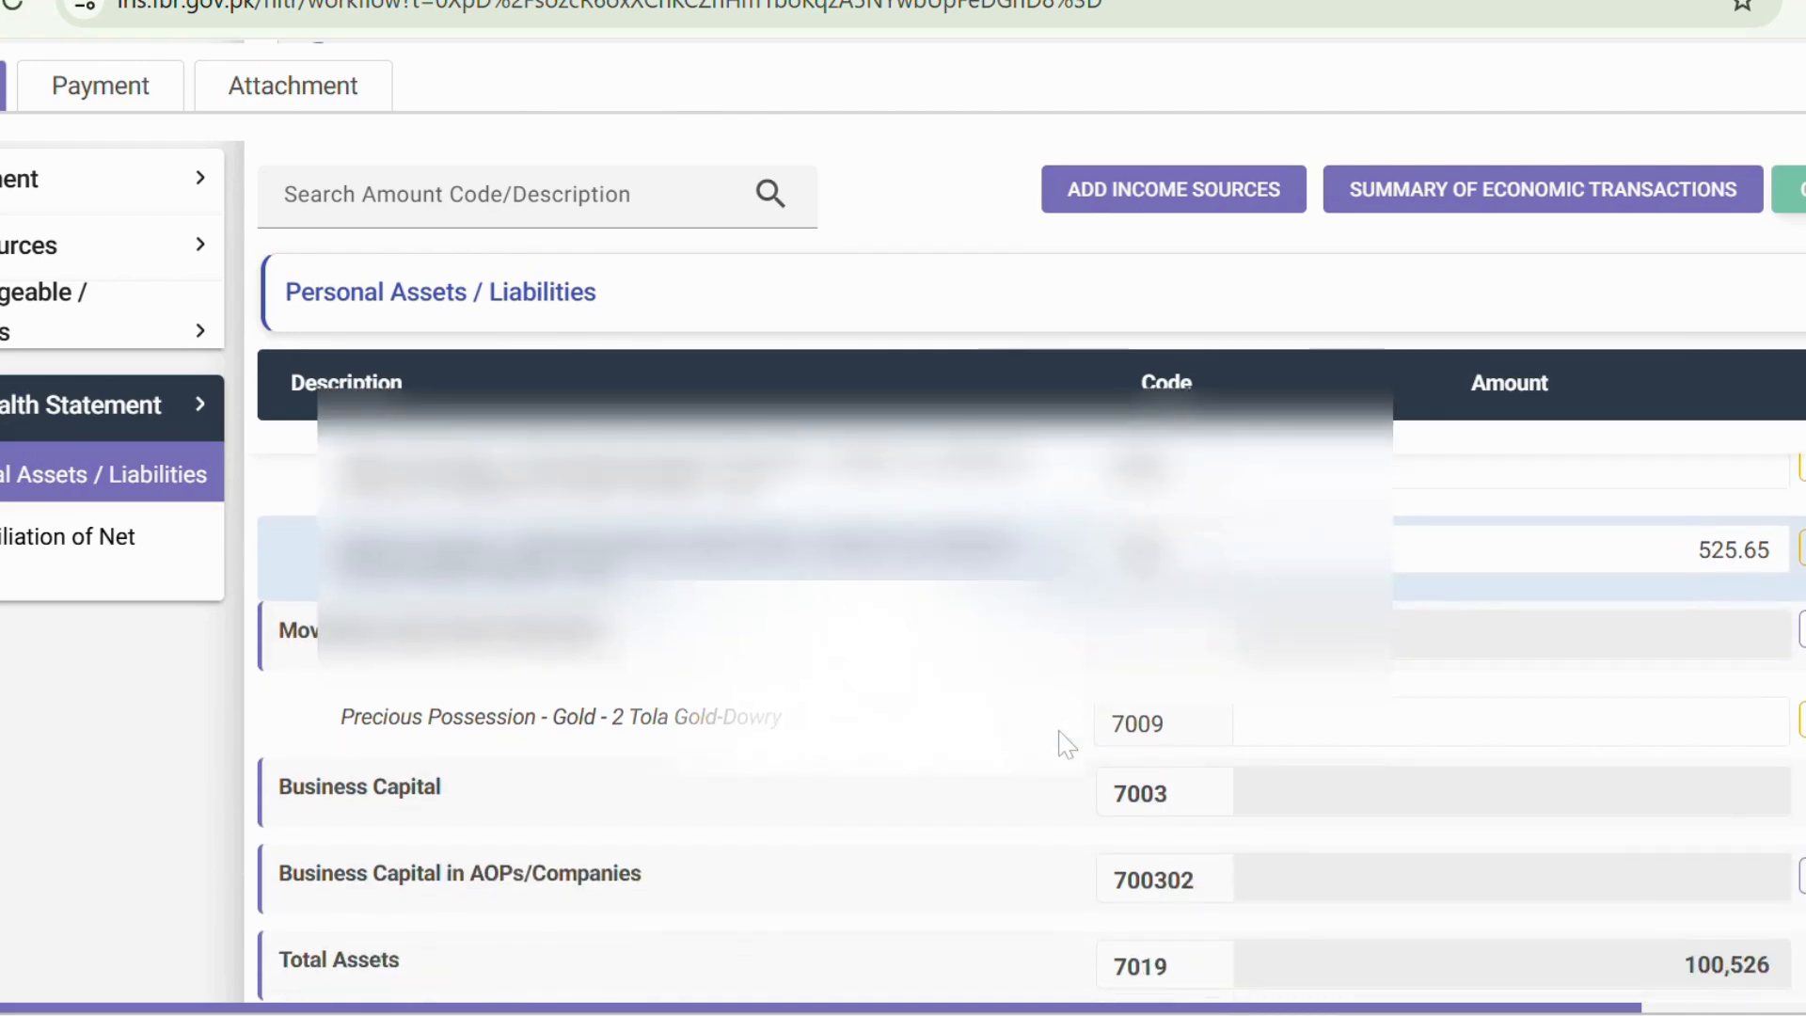
{"action": "scroll", "coordinate": [1778, 591], "scroll_direction": "up", "scroll_amount": 1}
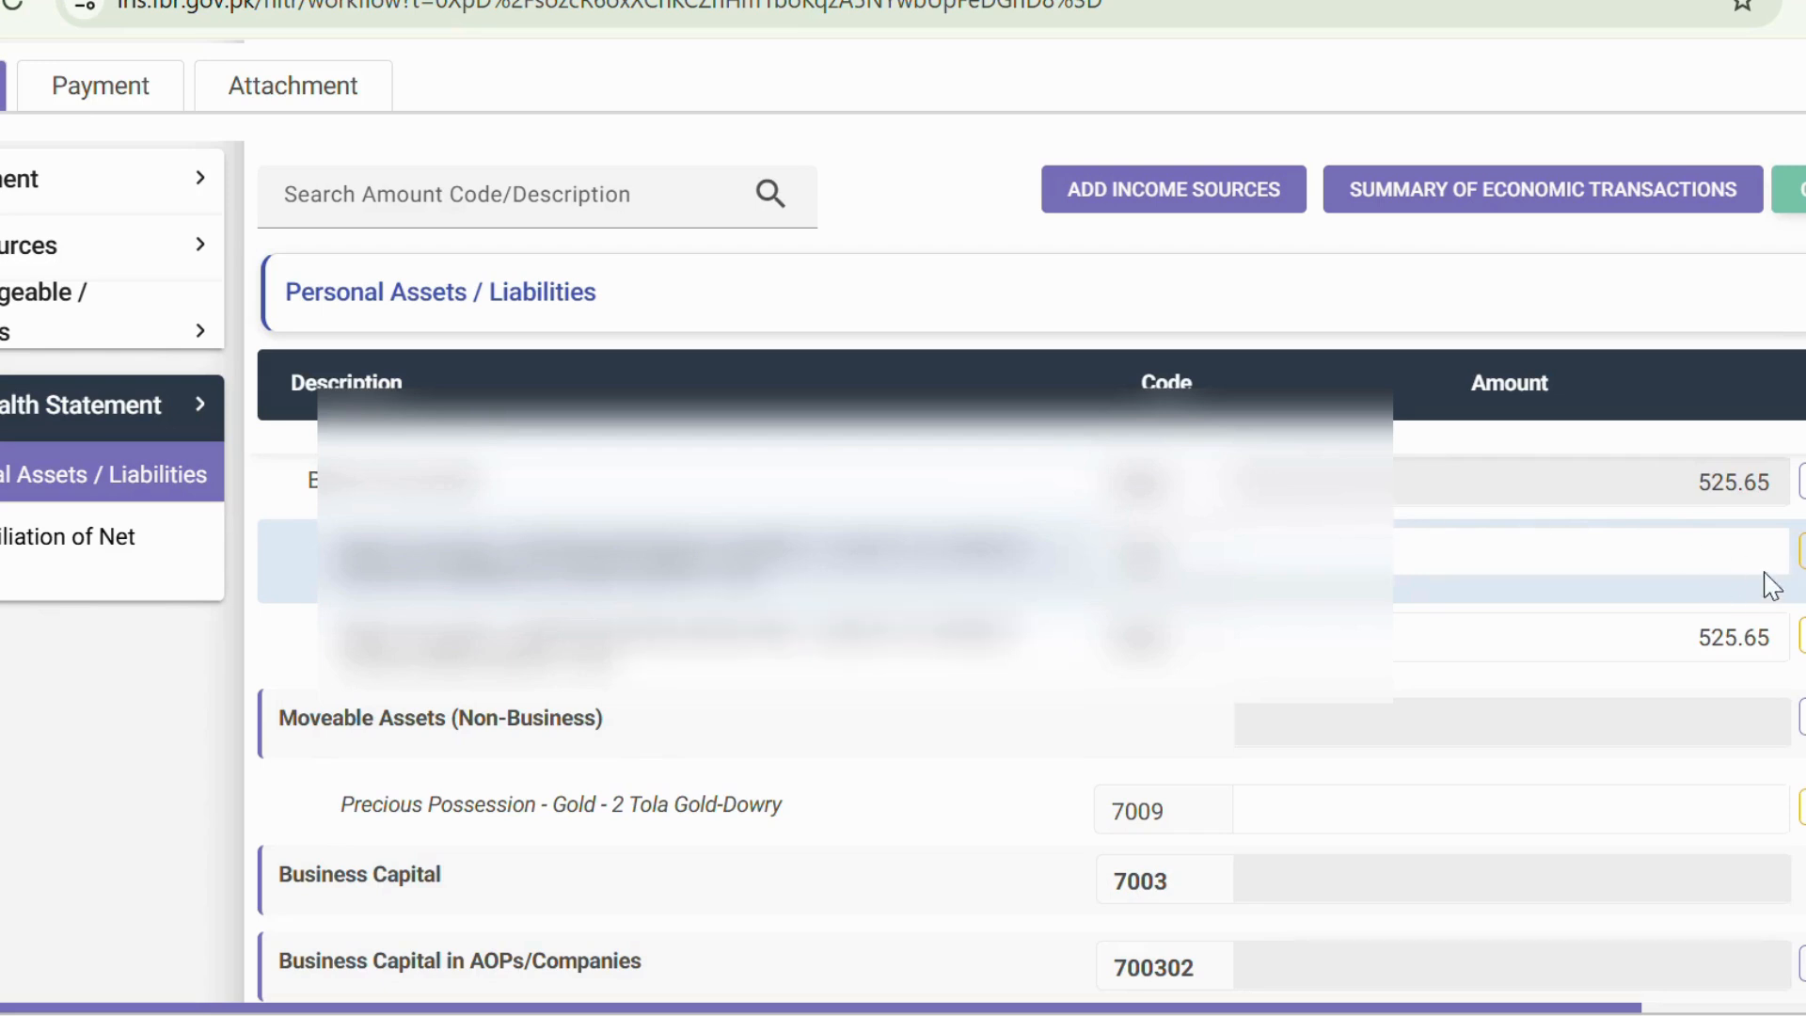
Step: Open the first bank account entry without an amount, re-enter its IBAN, look up the account details and update the entry
{"action": "left_click", "coordinate": [1803, 551]}
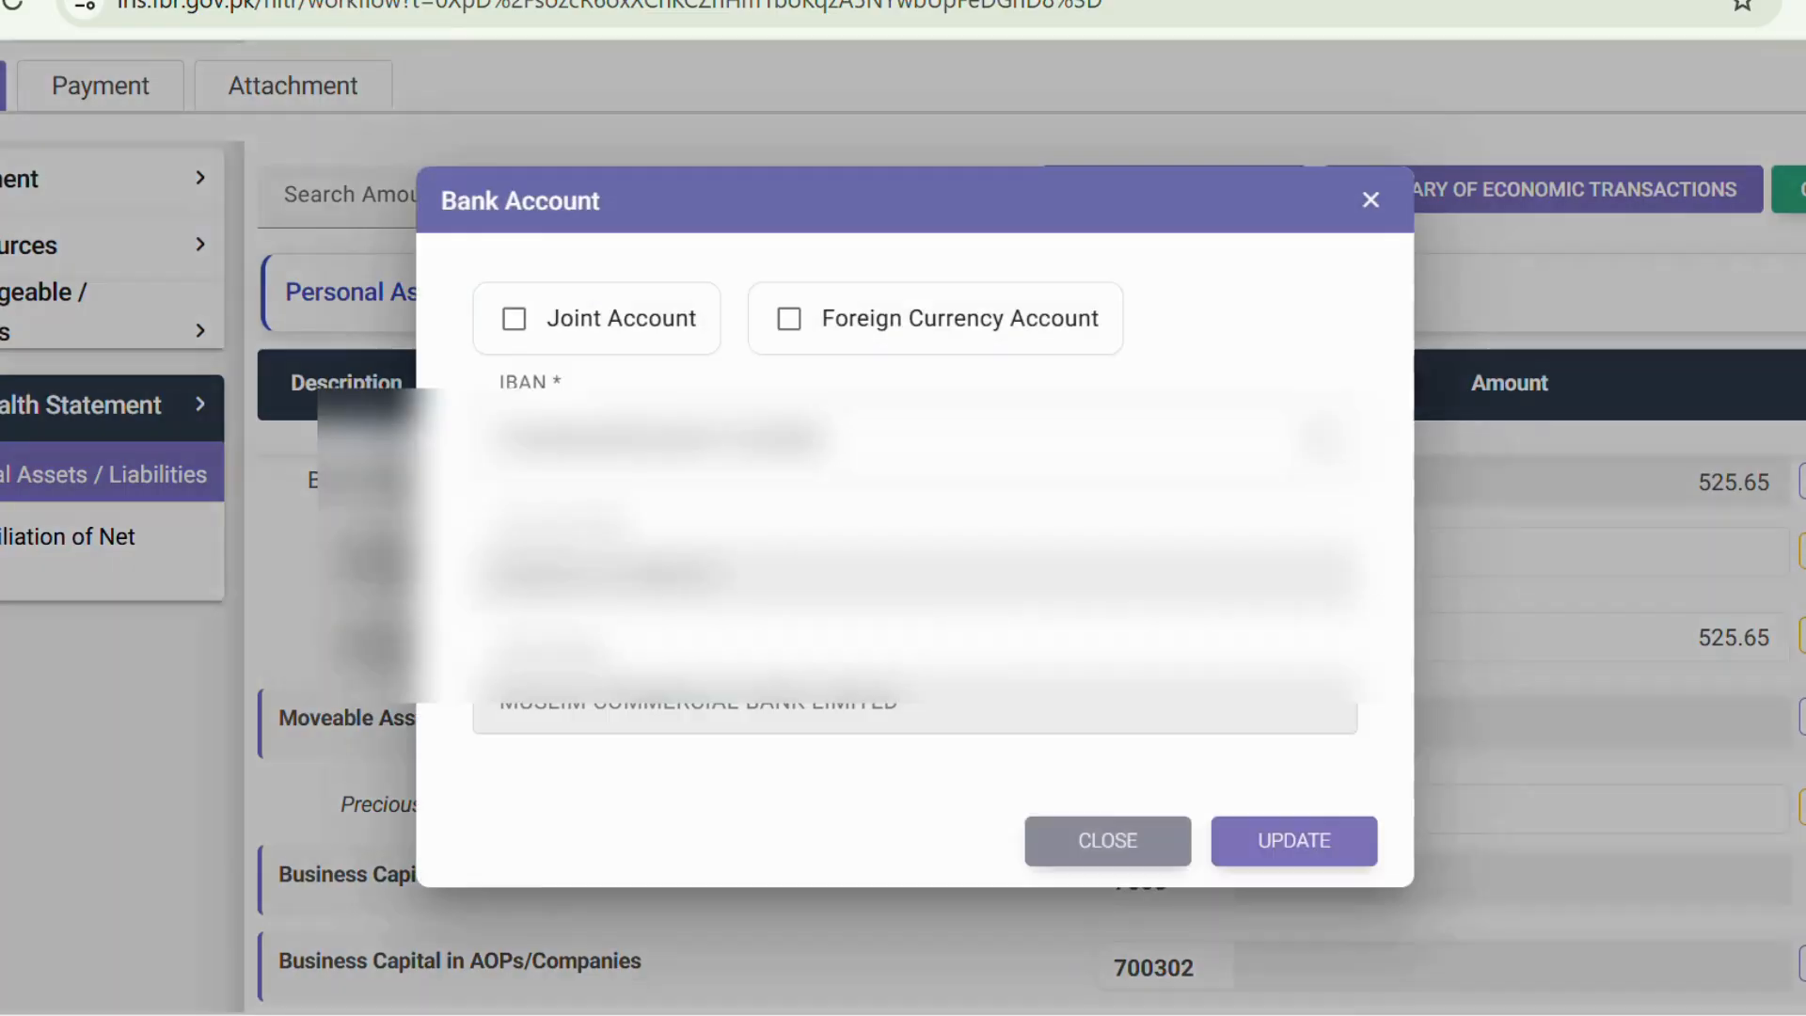
{"action": "left_click", "coordinate": [1085, 437]}
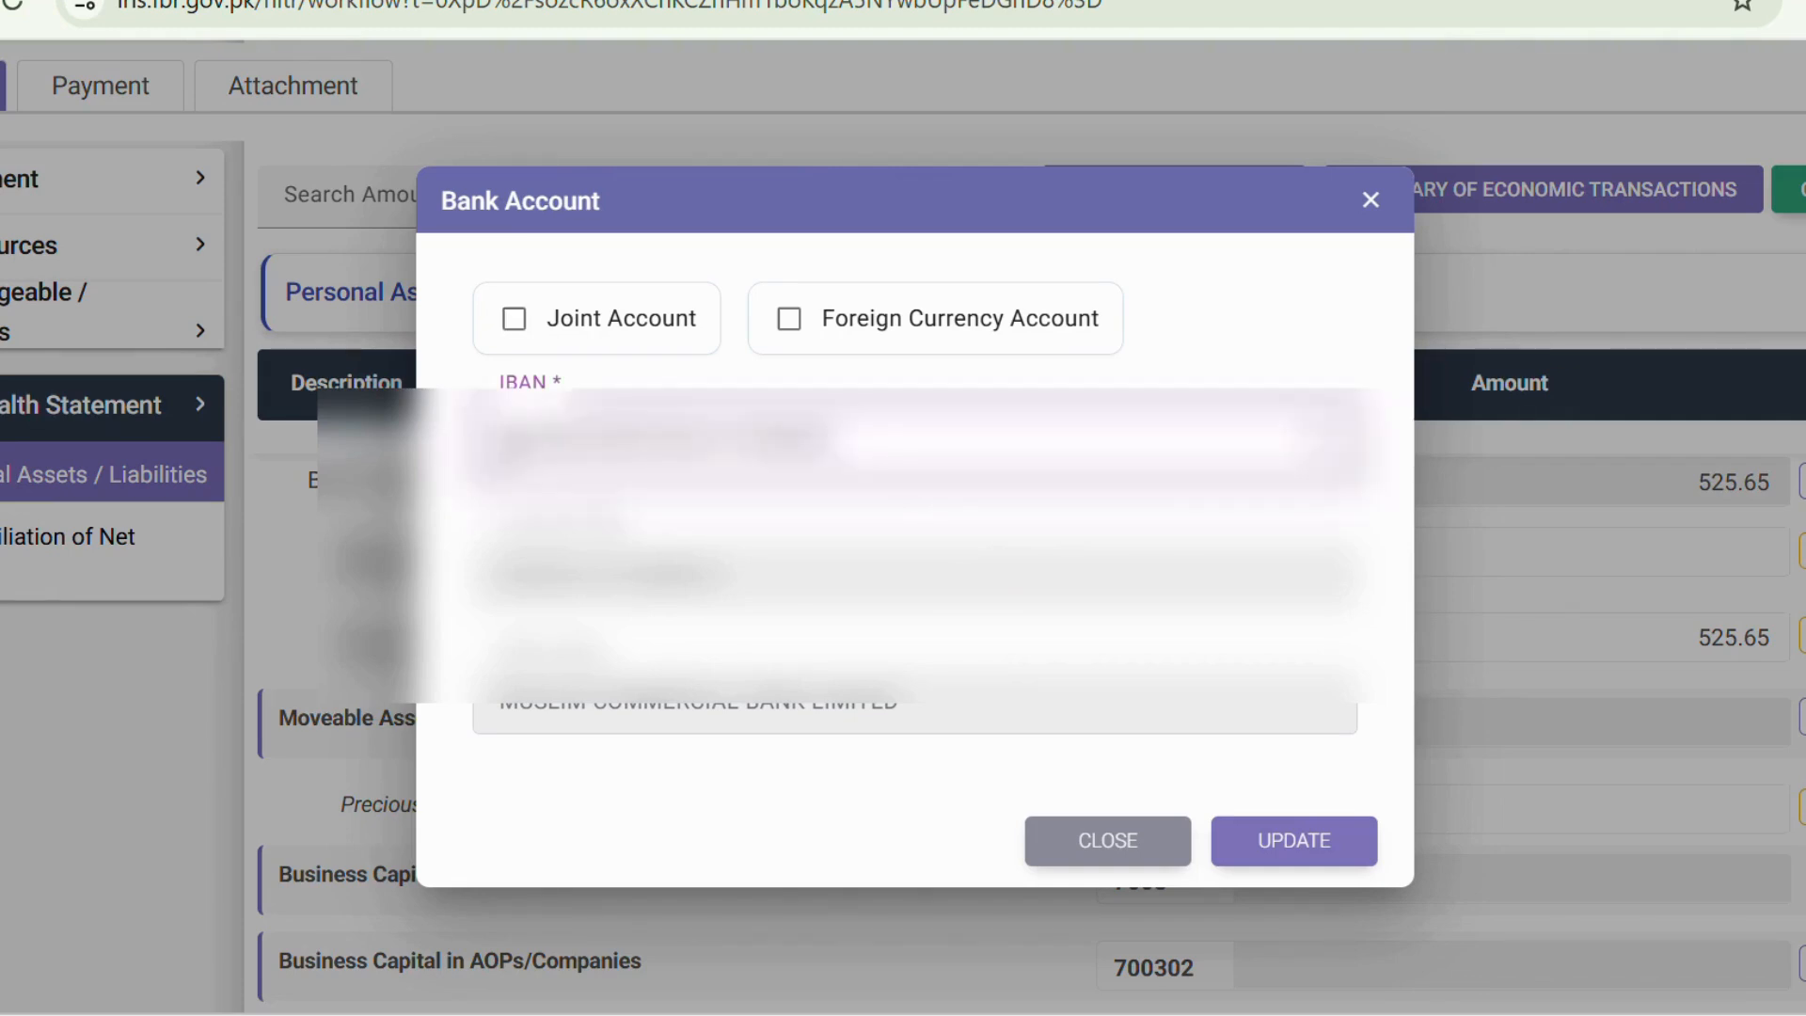
{"action": "left_click_drag", "start_coordinate": [505, 450], "coordinate": [879, 468]}
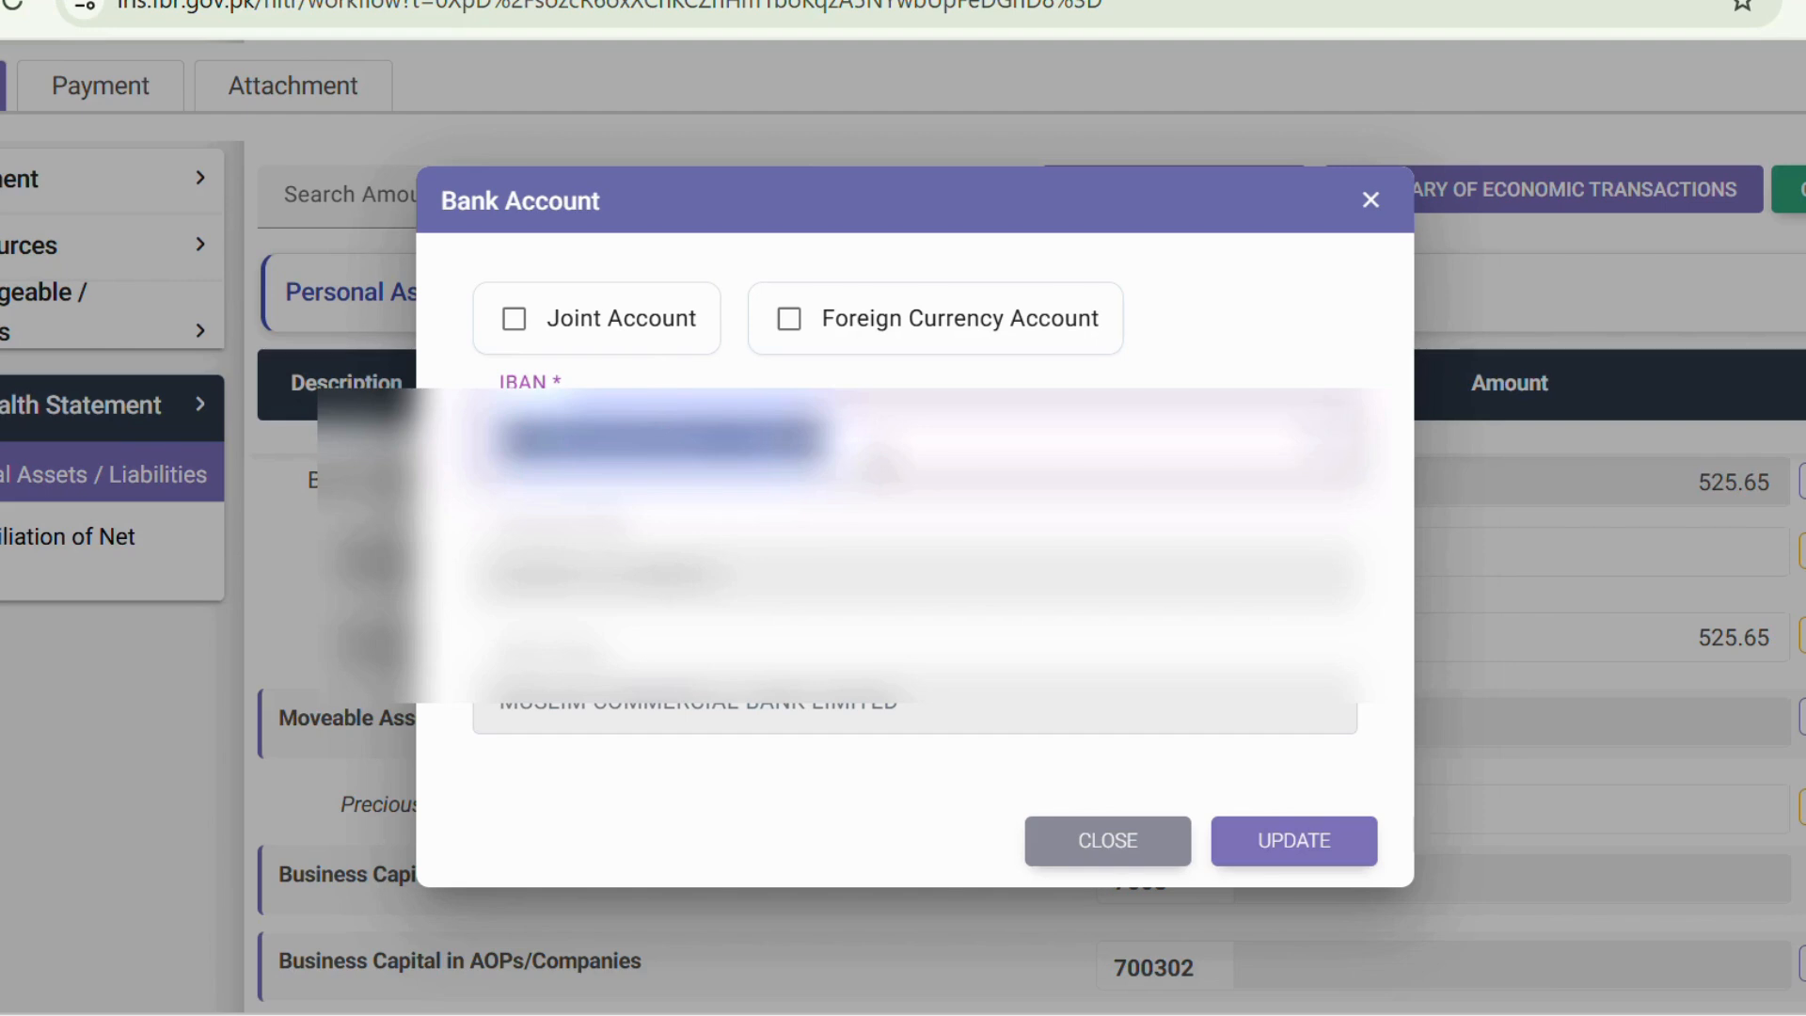
{"action": "key", "text": "BackSpace"}
{"action": "key", "text": "ctrl+v"}
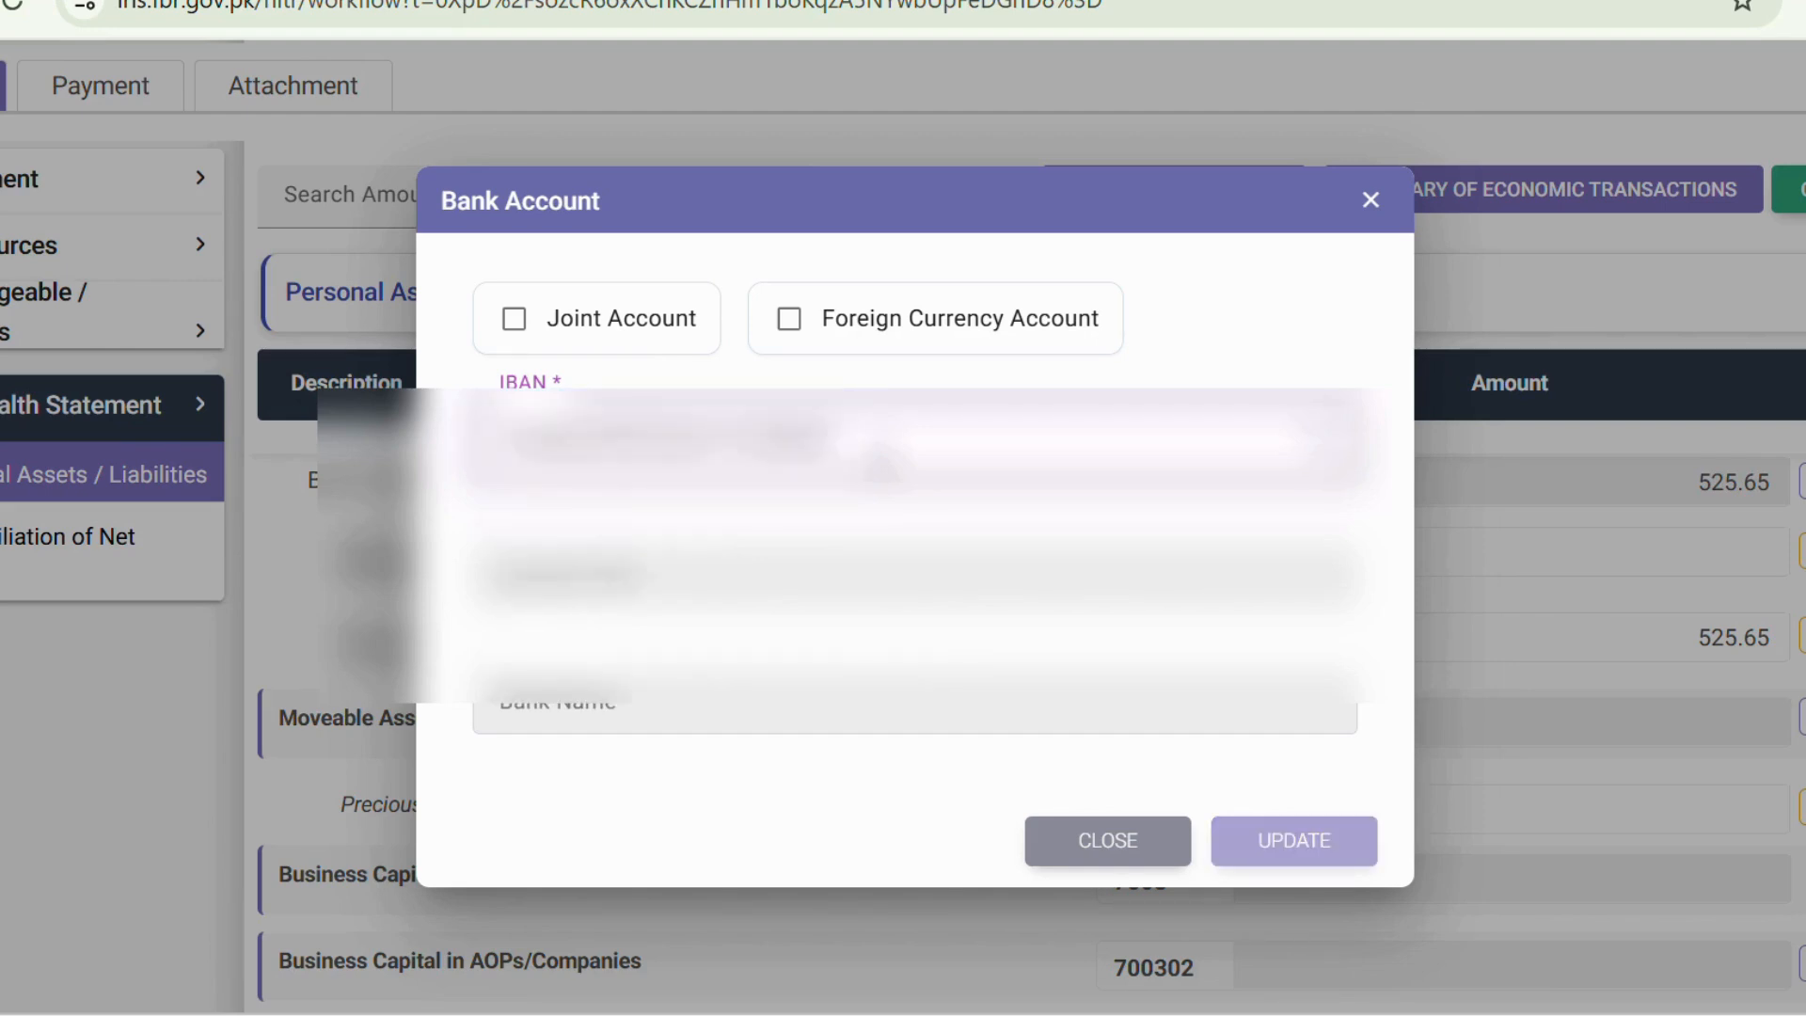
{"action": "left_click", "coordinate": [1323, 444]}
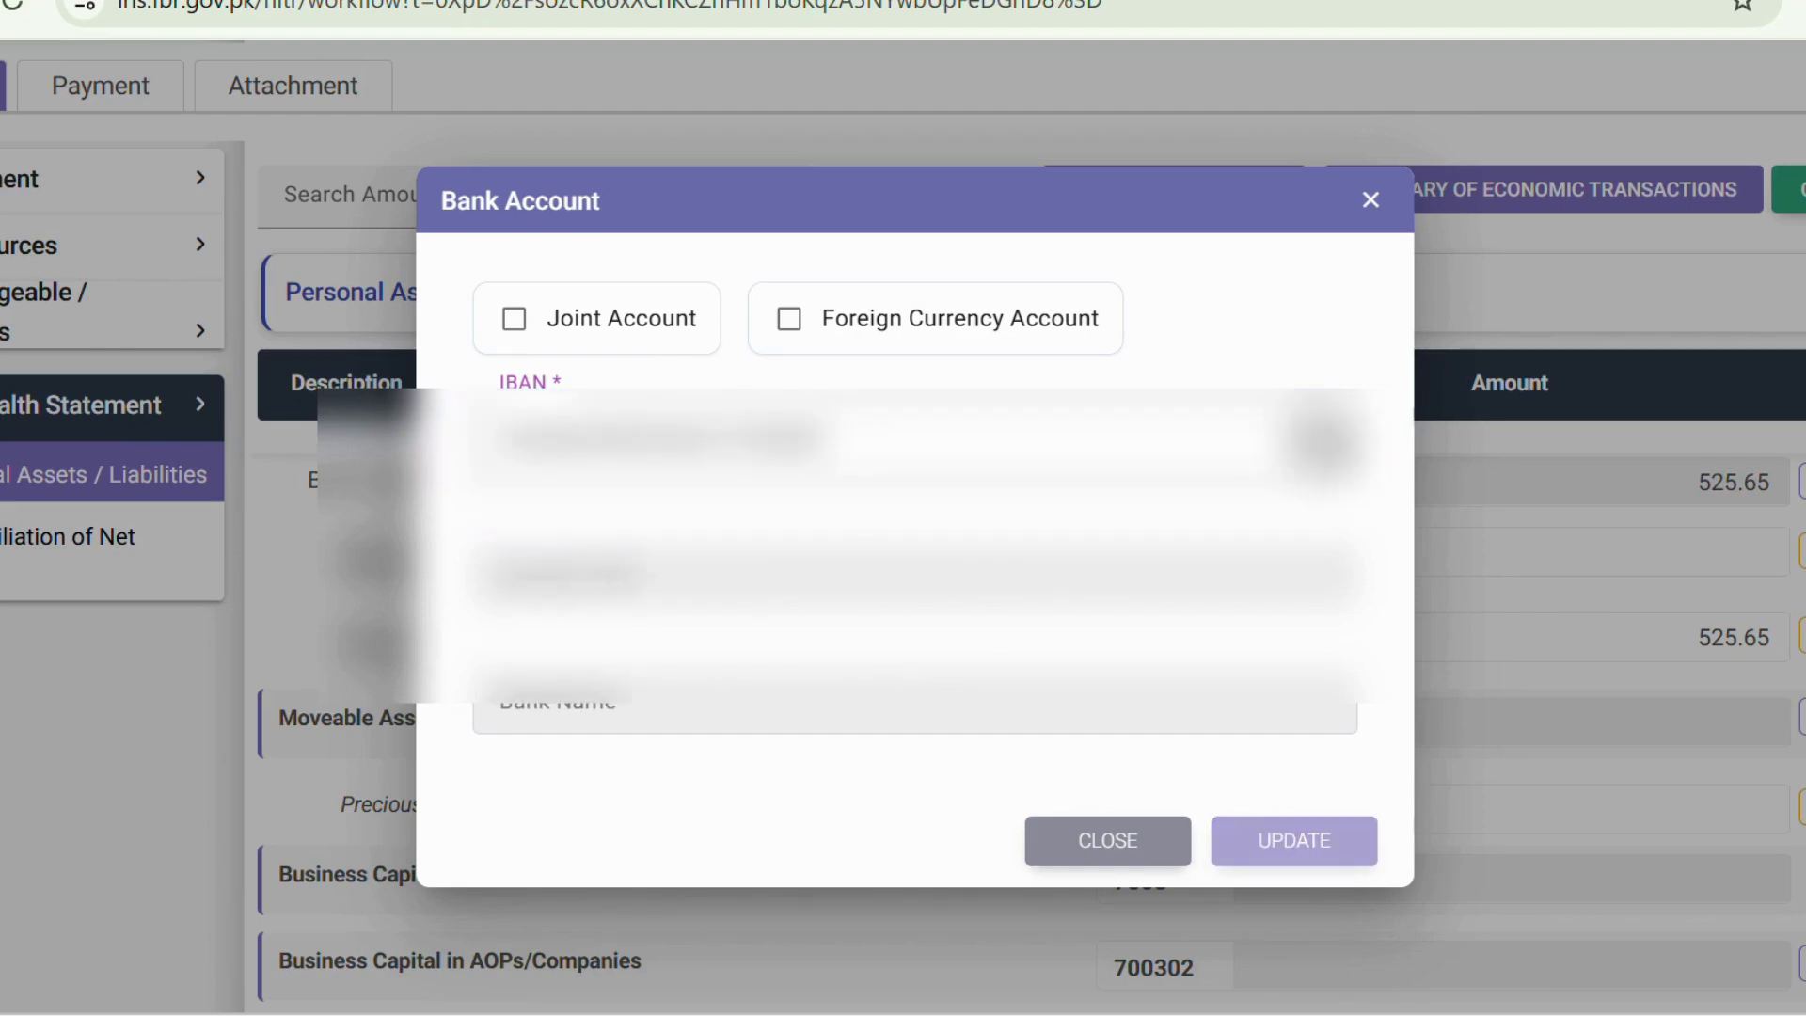
{"action": "left_click", "coordinate": [1336, 859]}
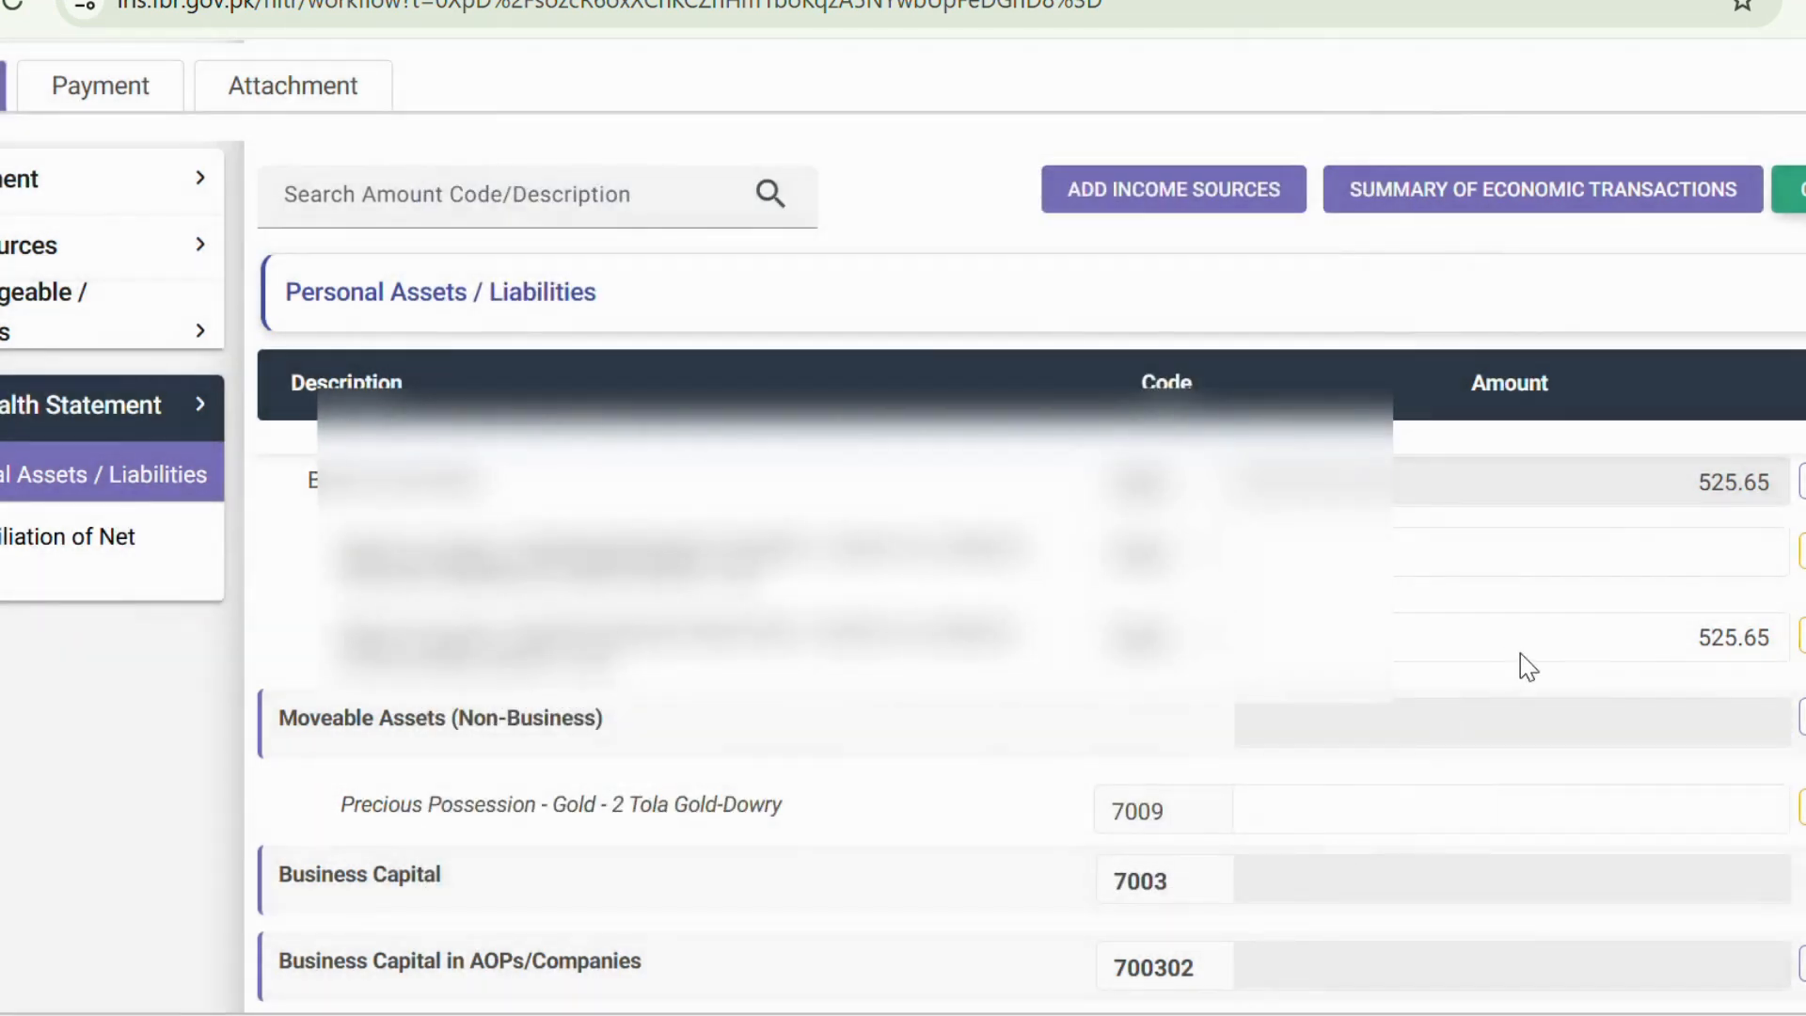
Step: Review the remaining moveable assets, business capital, total assets, liabilities and net assets rows of Personal Assets / Liabilities
{"action": "scroll", "coordinate": [1533, 675], "scroll_direction": "down", "scroll_amount": 2}
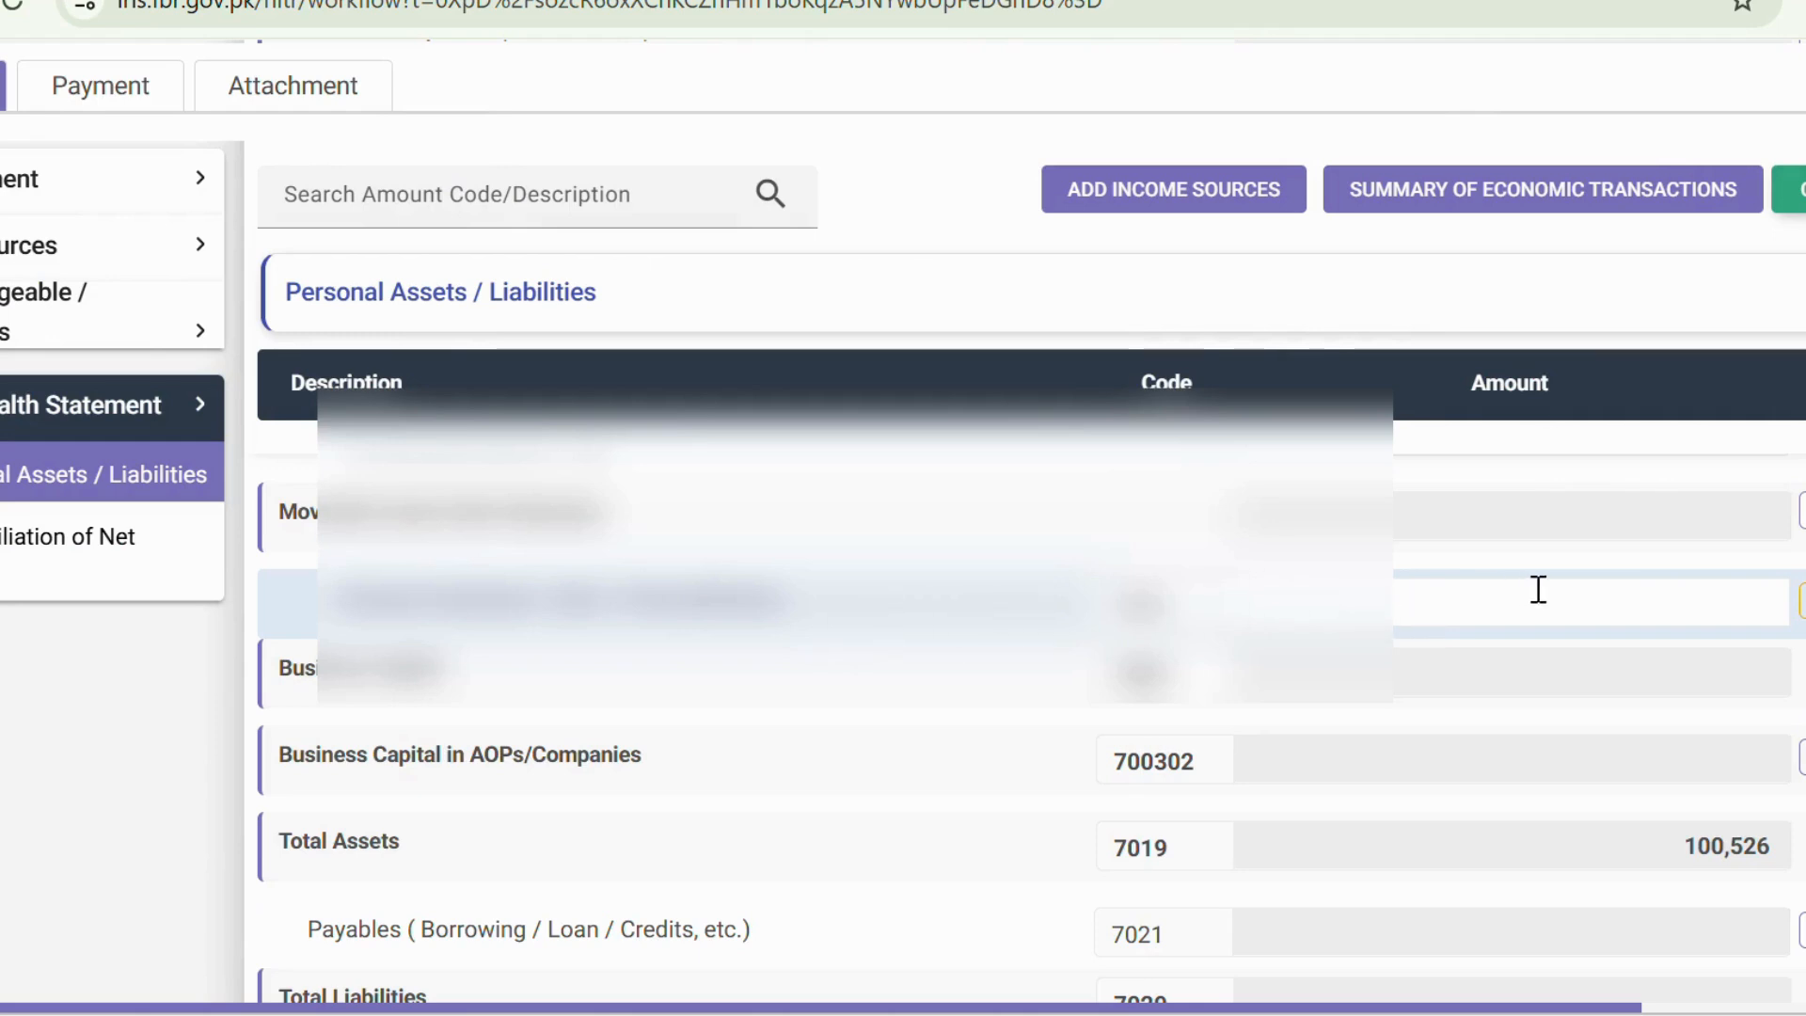
{"action": "scroll", "coordinate": [1516, 622], "scroll_direction": "down", "scroll_amount": 1}
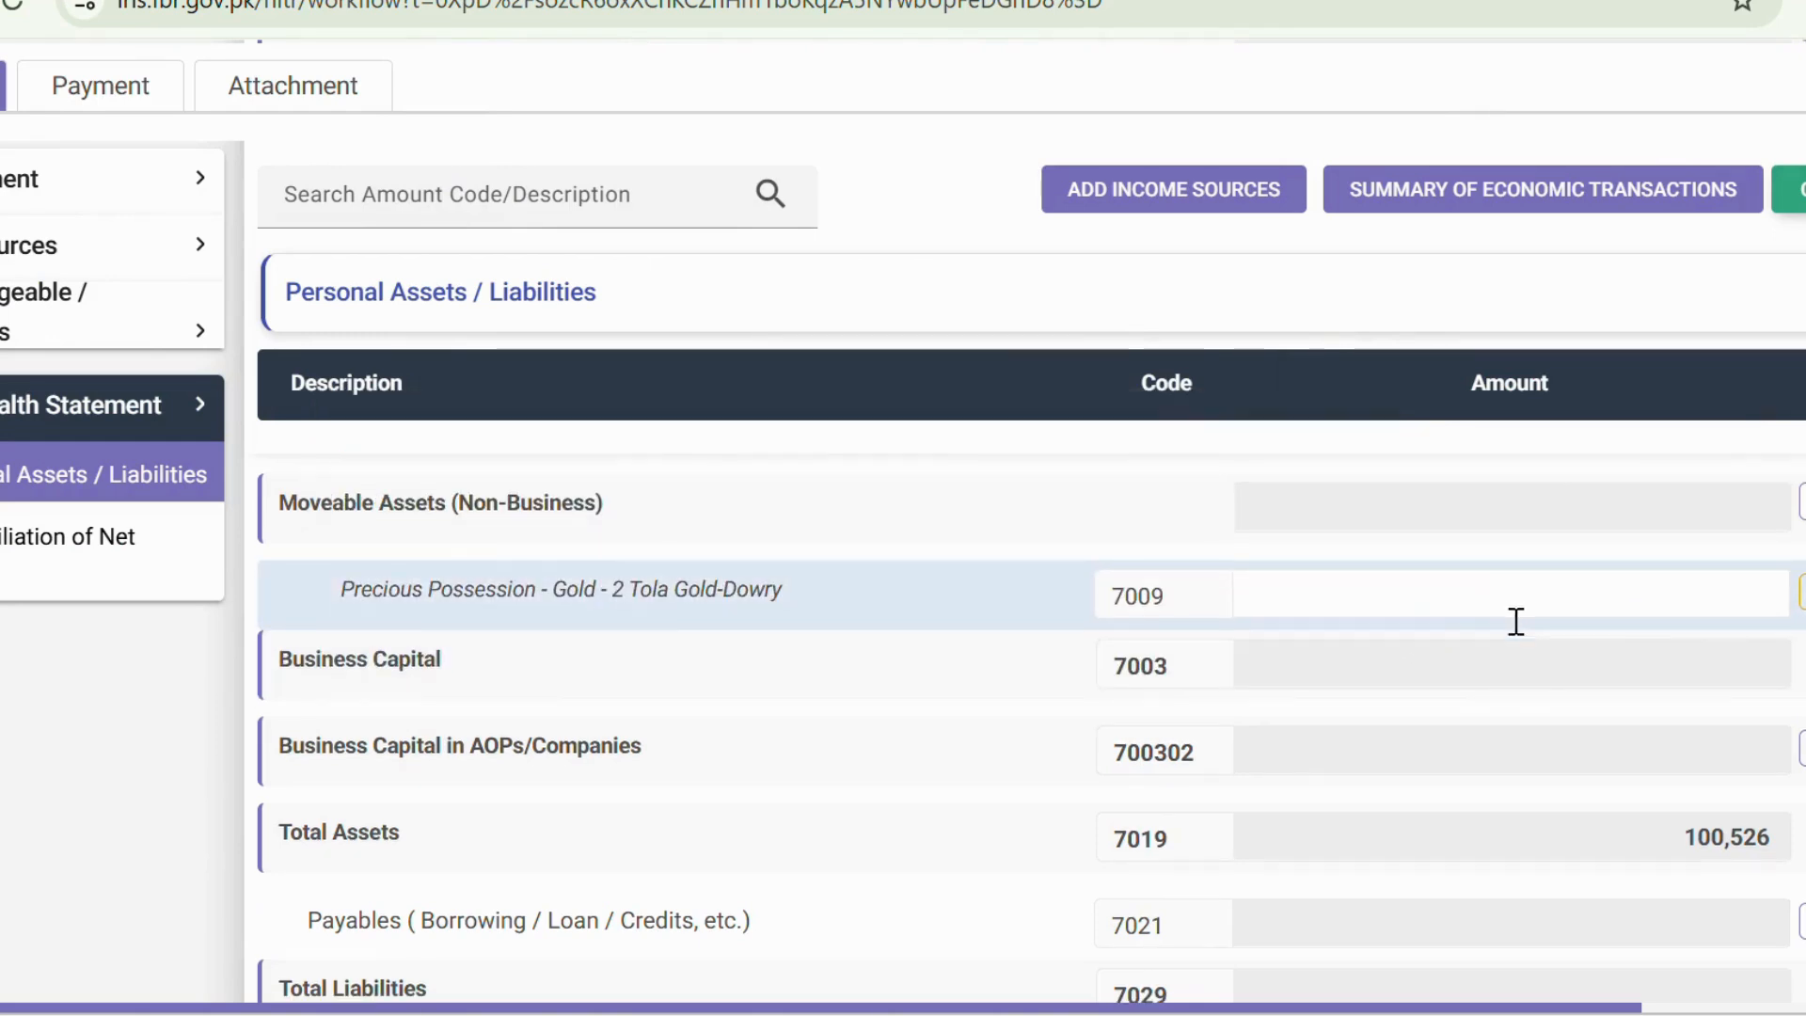
{"action": "scroll", "coordinate": [1517, 622], "scroll_direction": "down", "scroll_amount": 3}
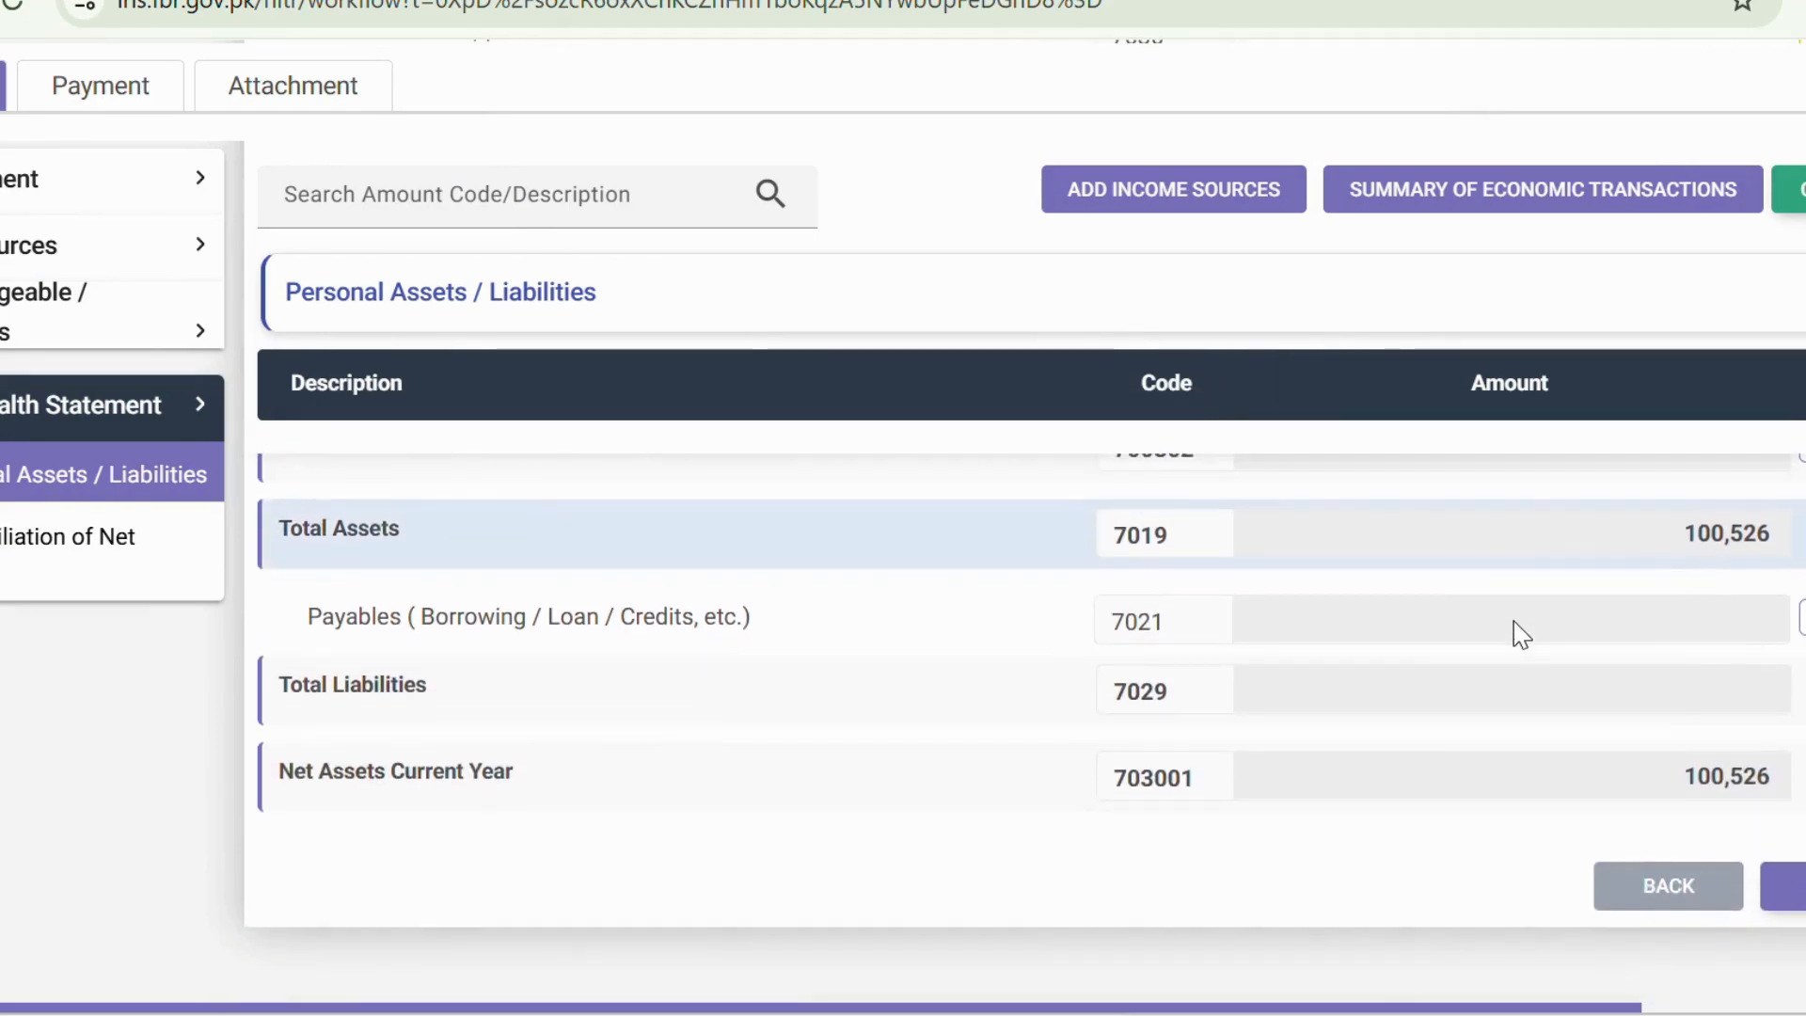
Step: Open Reconciliation of Net Assets and review the net assets and inflows rows, including income subject to normal and final tax
{"action": "left_click", "coordinate": [66, 581]}
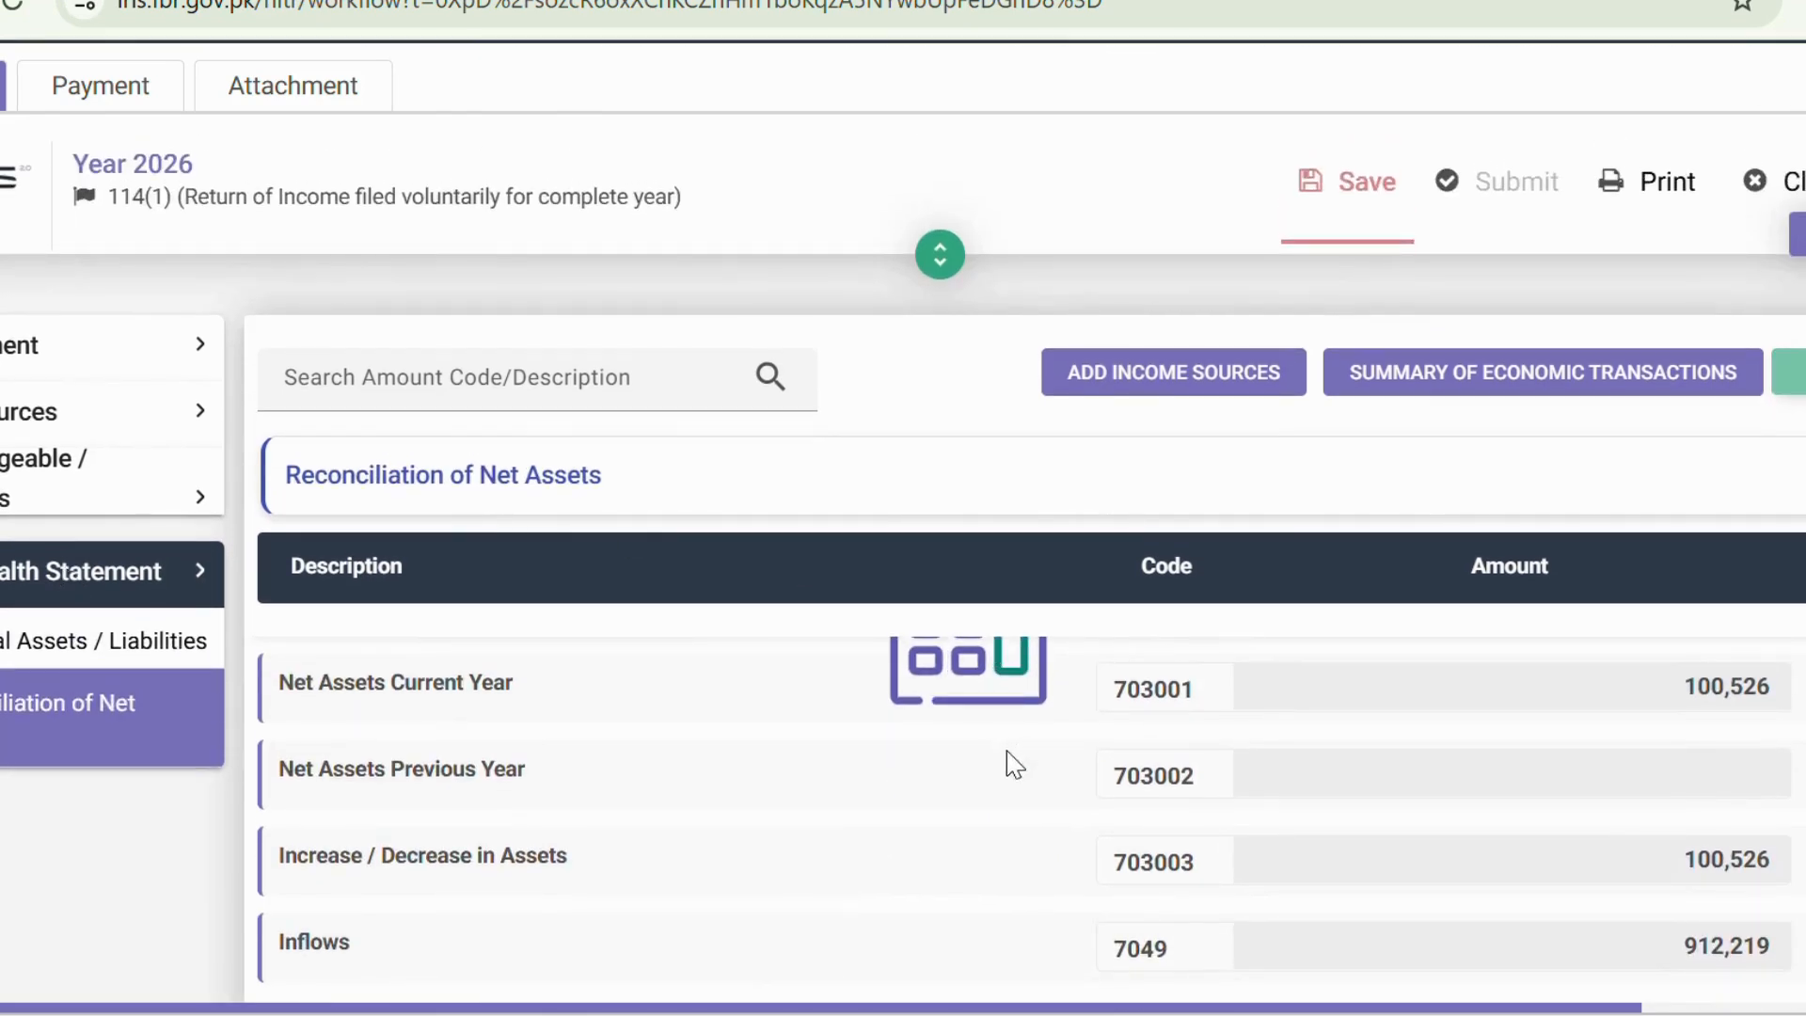
{"action": "scroll", "coordinate": [1521, 877], "scroll_direction": "down", "scroll_amount": 1}
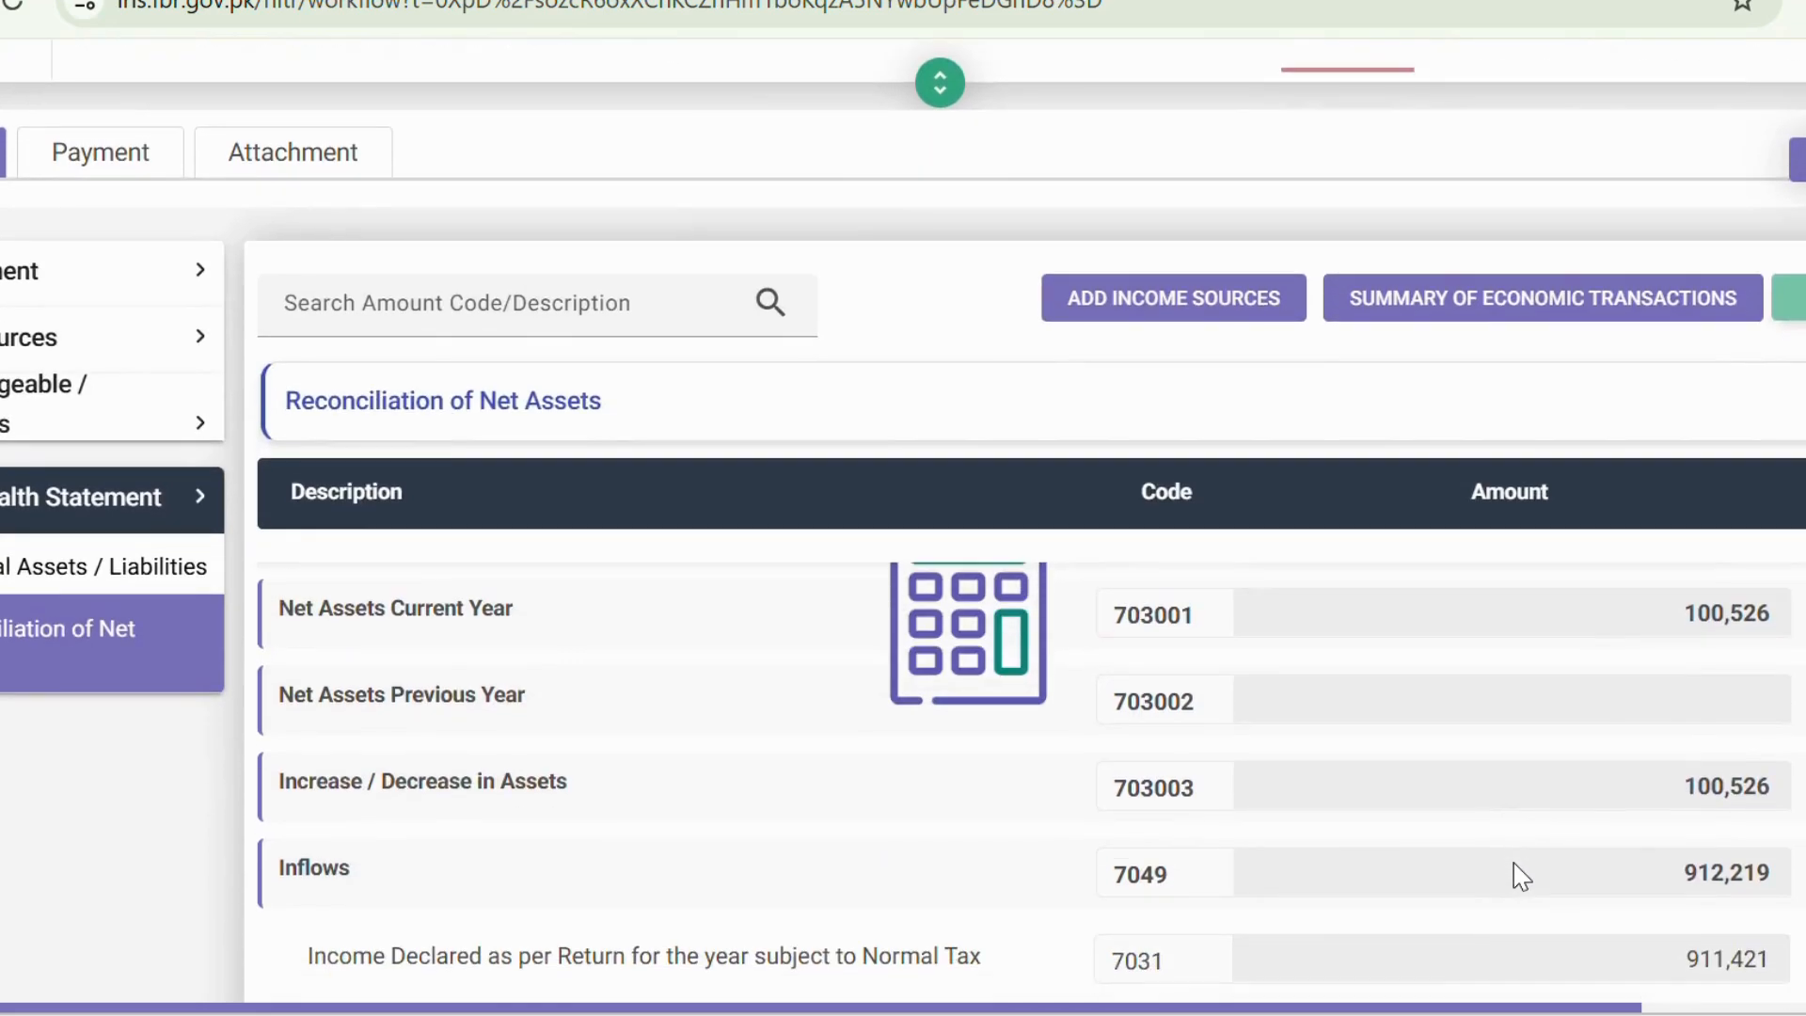
{"action": "scroll", "coordinate": [1521, 877], "scroll_direction": "down", "scroll_amount": 1}
{"action": "scroll", "coordinate": [1521, 877], "scroll_direction": "down", "scroll_amount": 1}
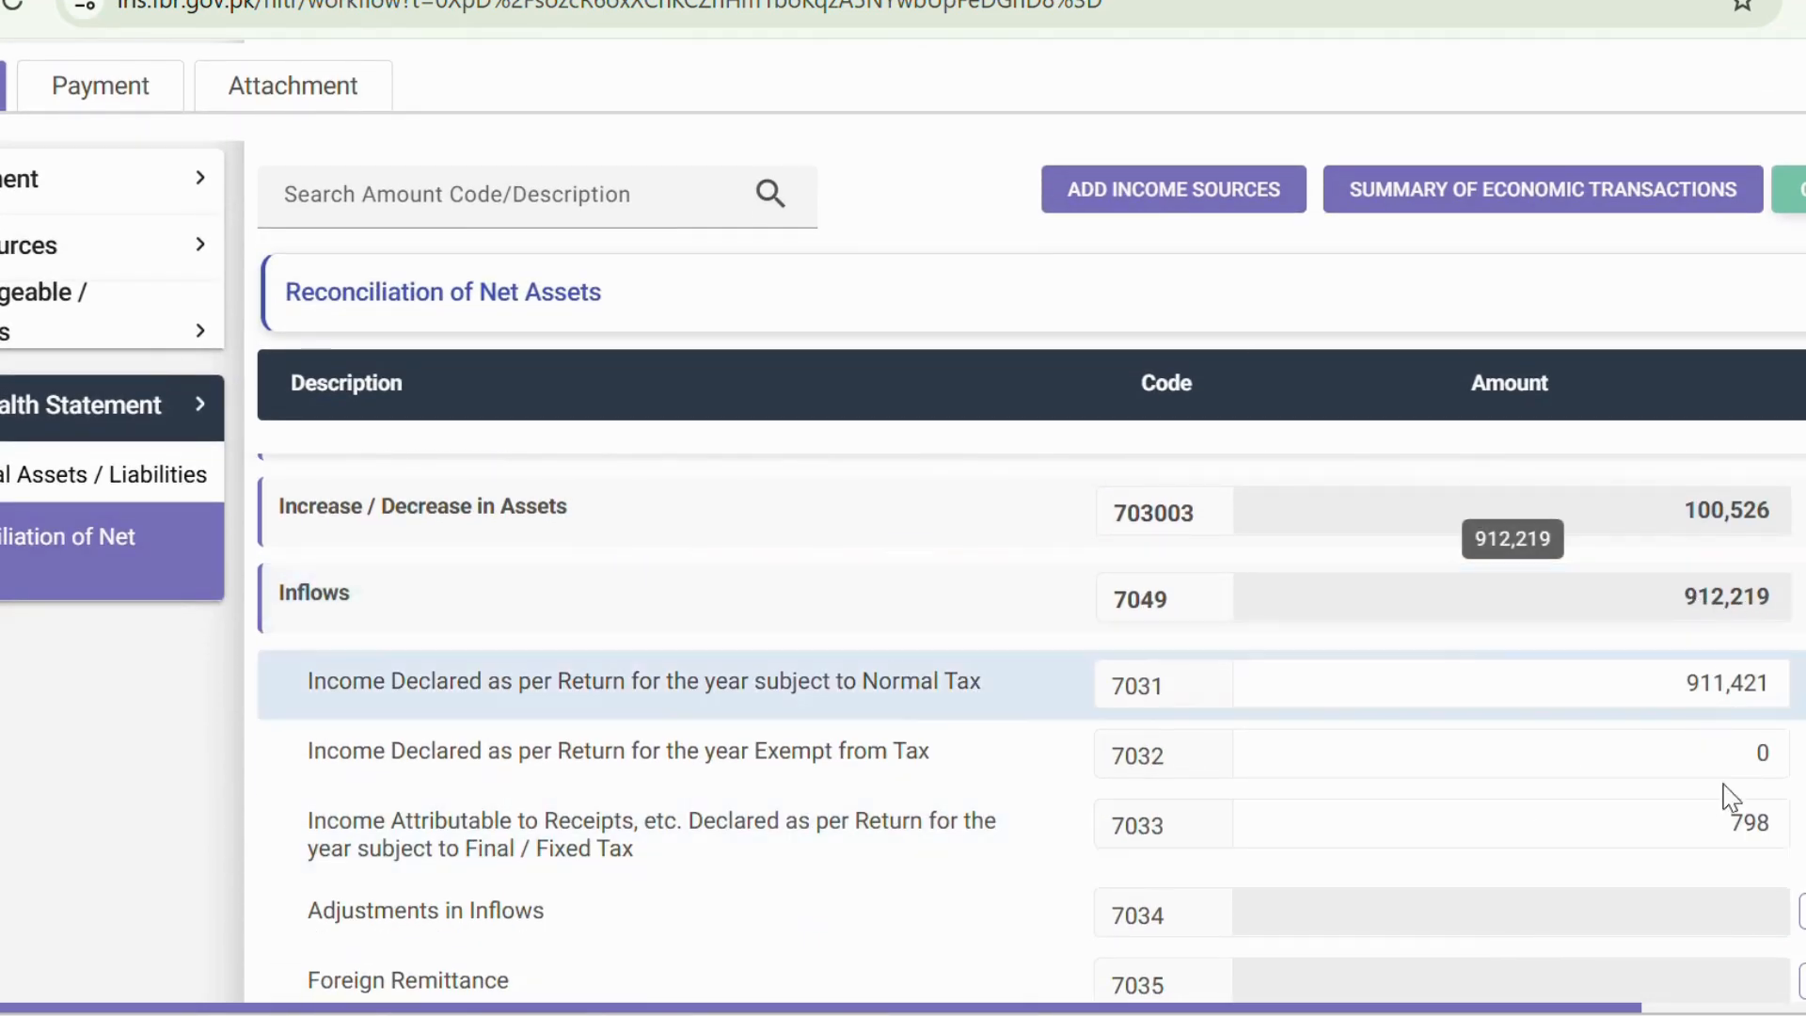
{"action": "scroll", "coordinate": [1681, 859], "scroll_direction": "down", "scroll_amount": 1}
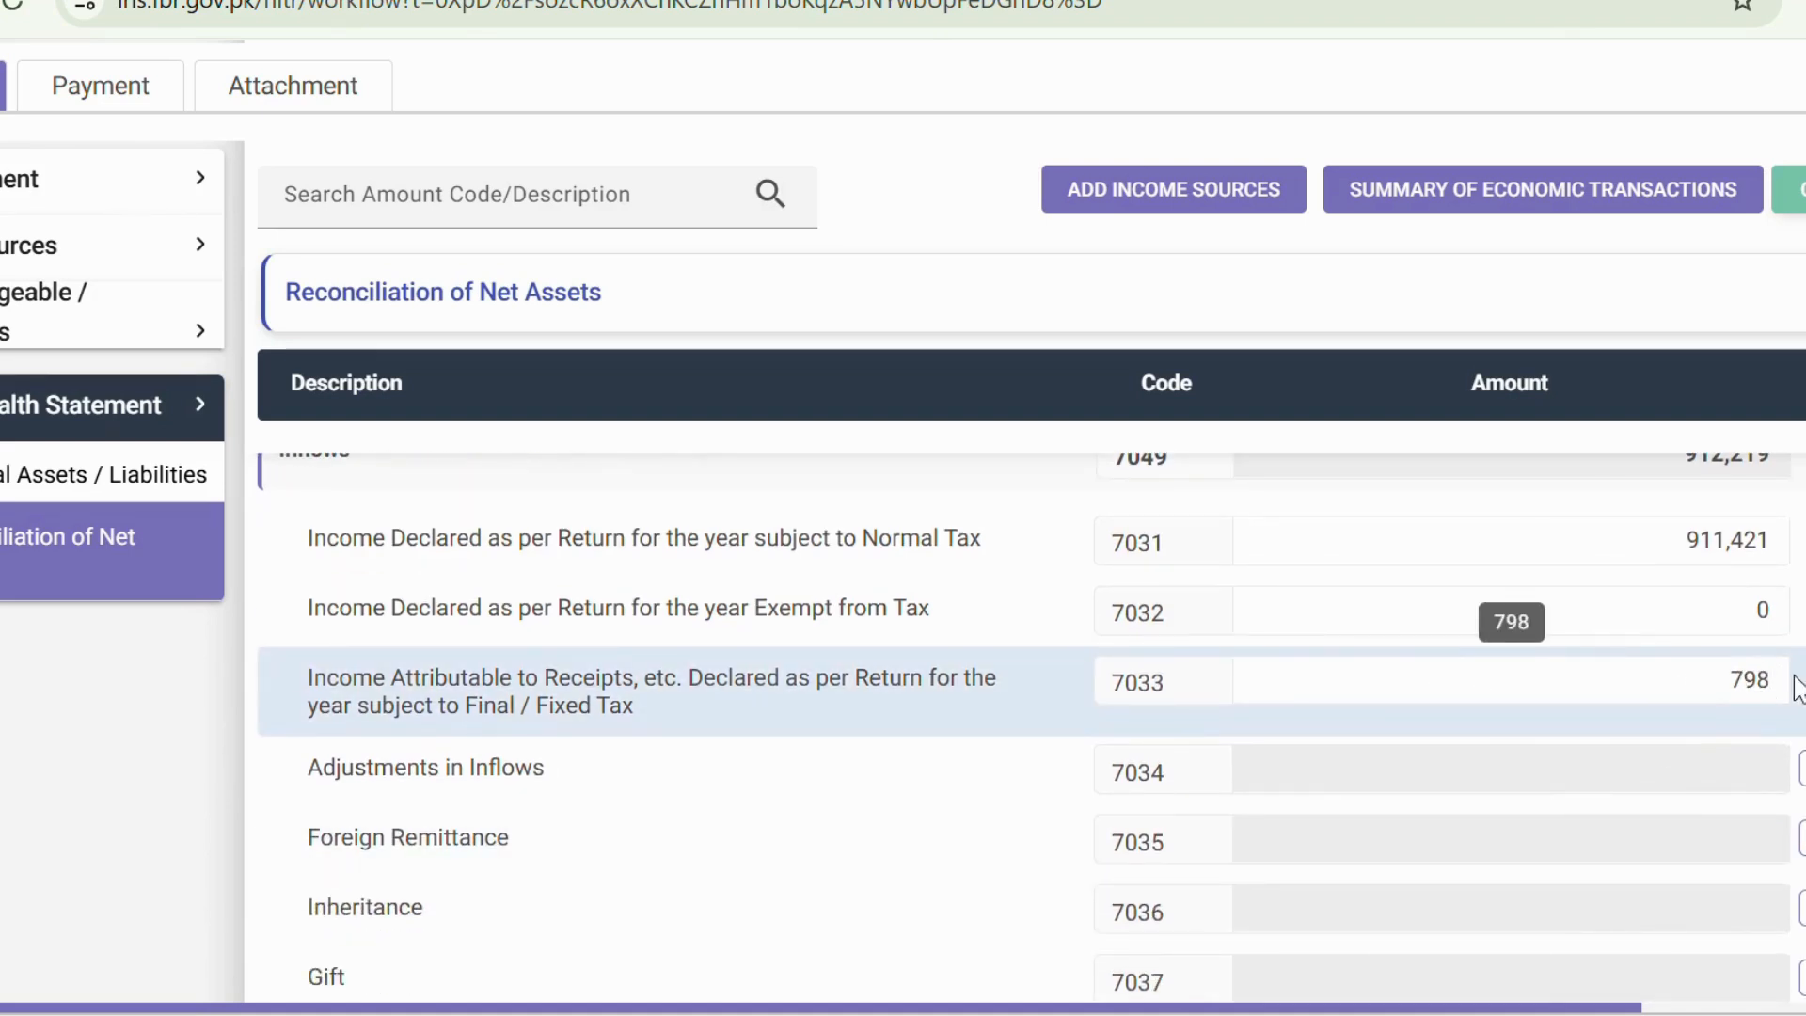
{"action": "scroll", "coordinate": [1797, 686], "scroll_direction": "down", "scroll_amount": 2}
{"action": "scroll", "coordinate": [1796, 691], "scroll_direction": "down", "scroll_amount": 3}
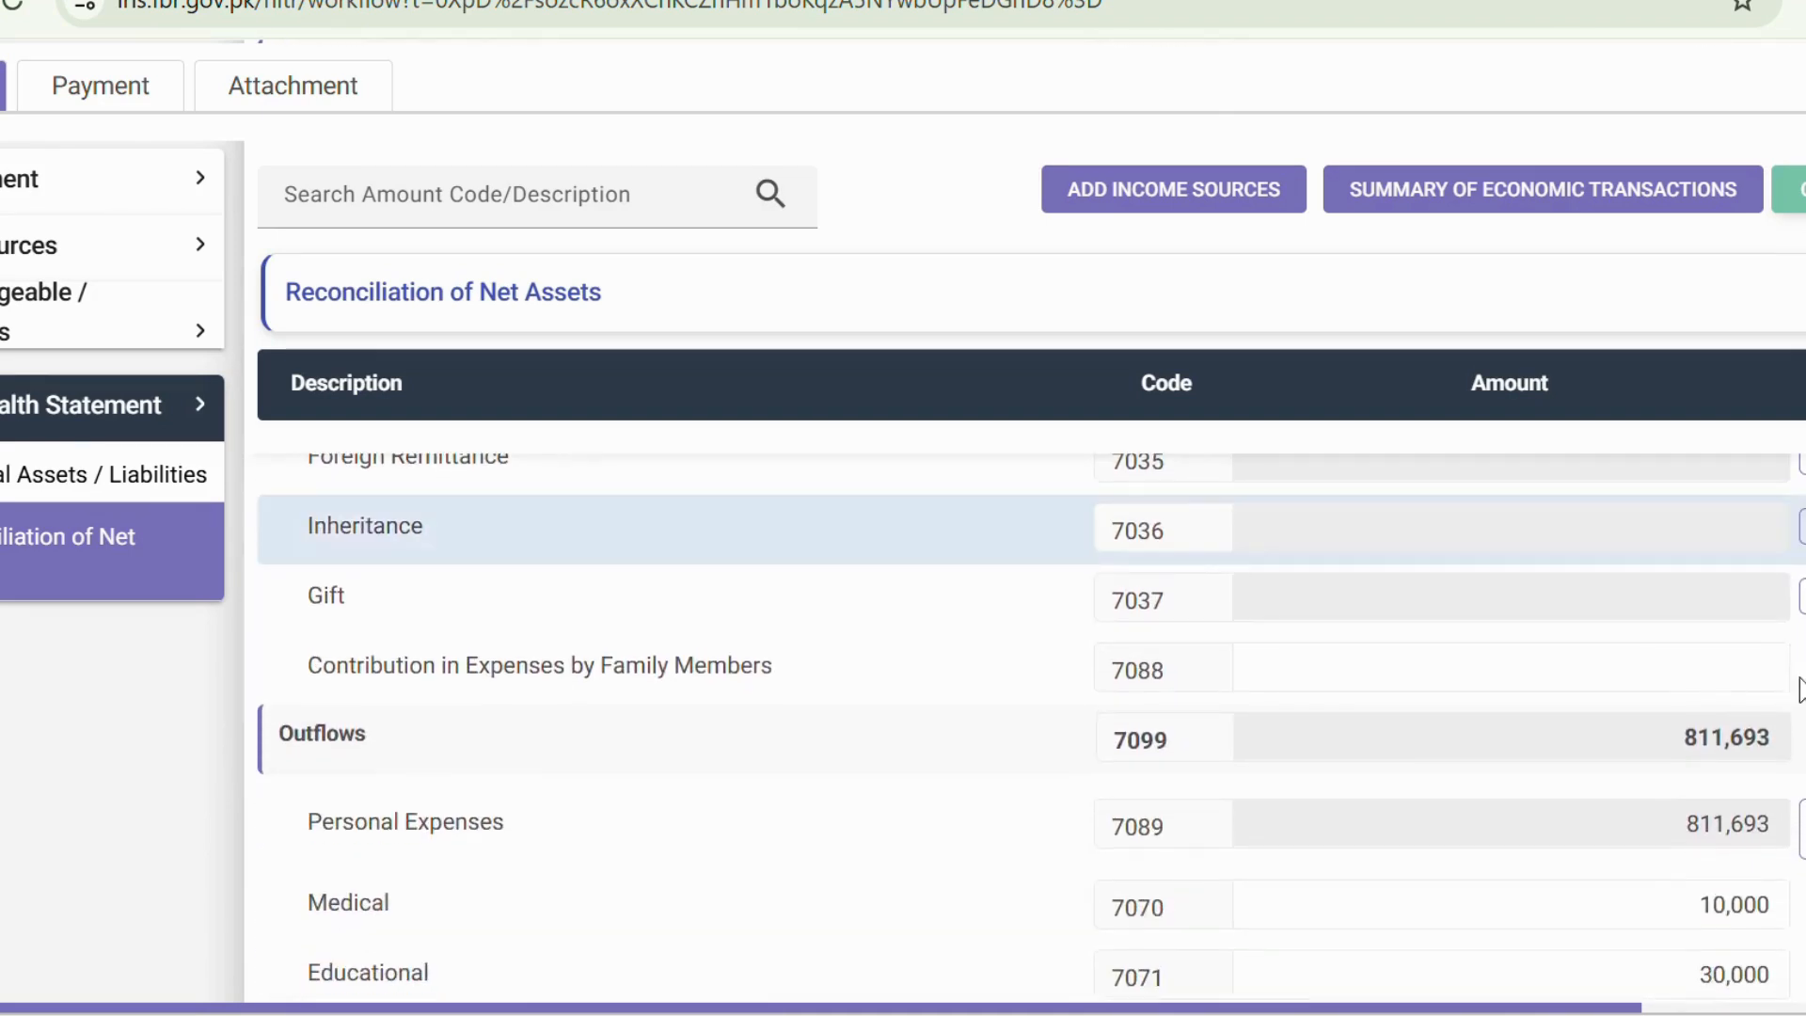
Step: Review the outflows by expense type, from medical and educational to utilities, and check the unreconciled amount
{"action": "scroll", "coordinate": [1787, 682], "scroll_direction": "down", "scroll_amount": 1}
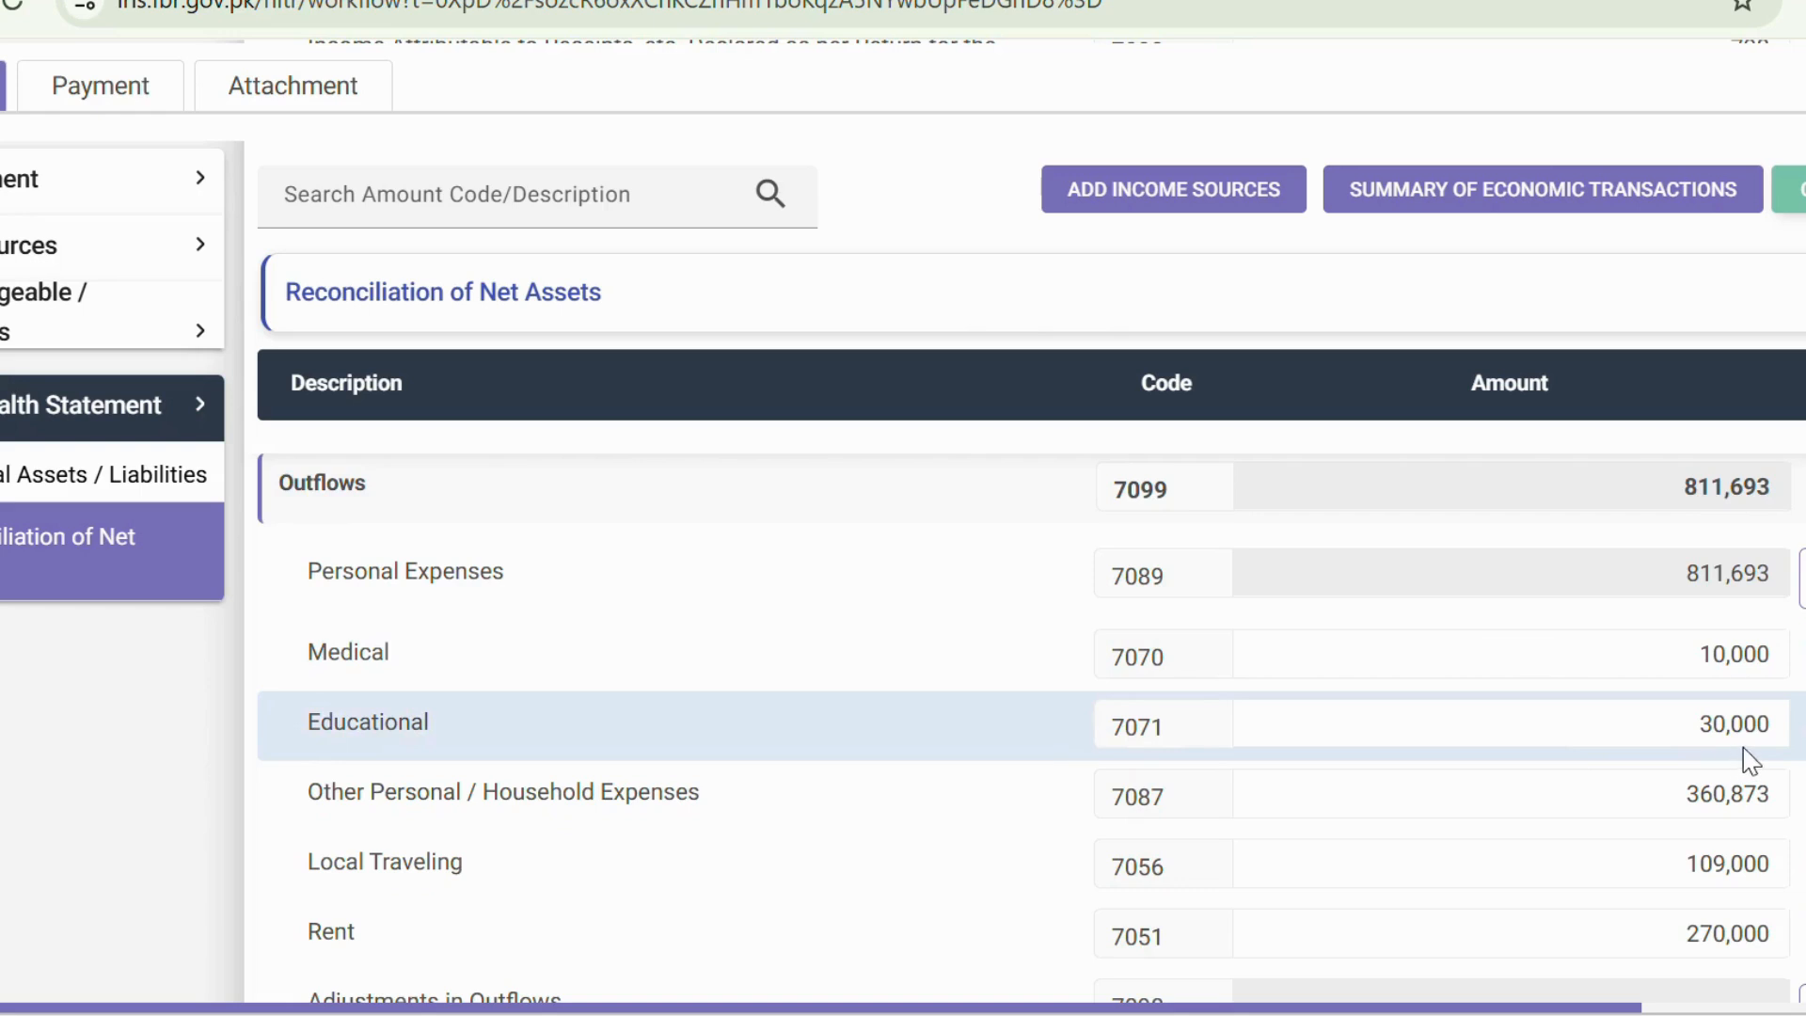
{"action": "scroll", "coordinate": [1746, 747], "scroll_direction": "down", "scroll_amount": 1}
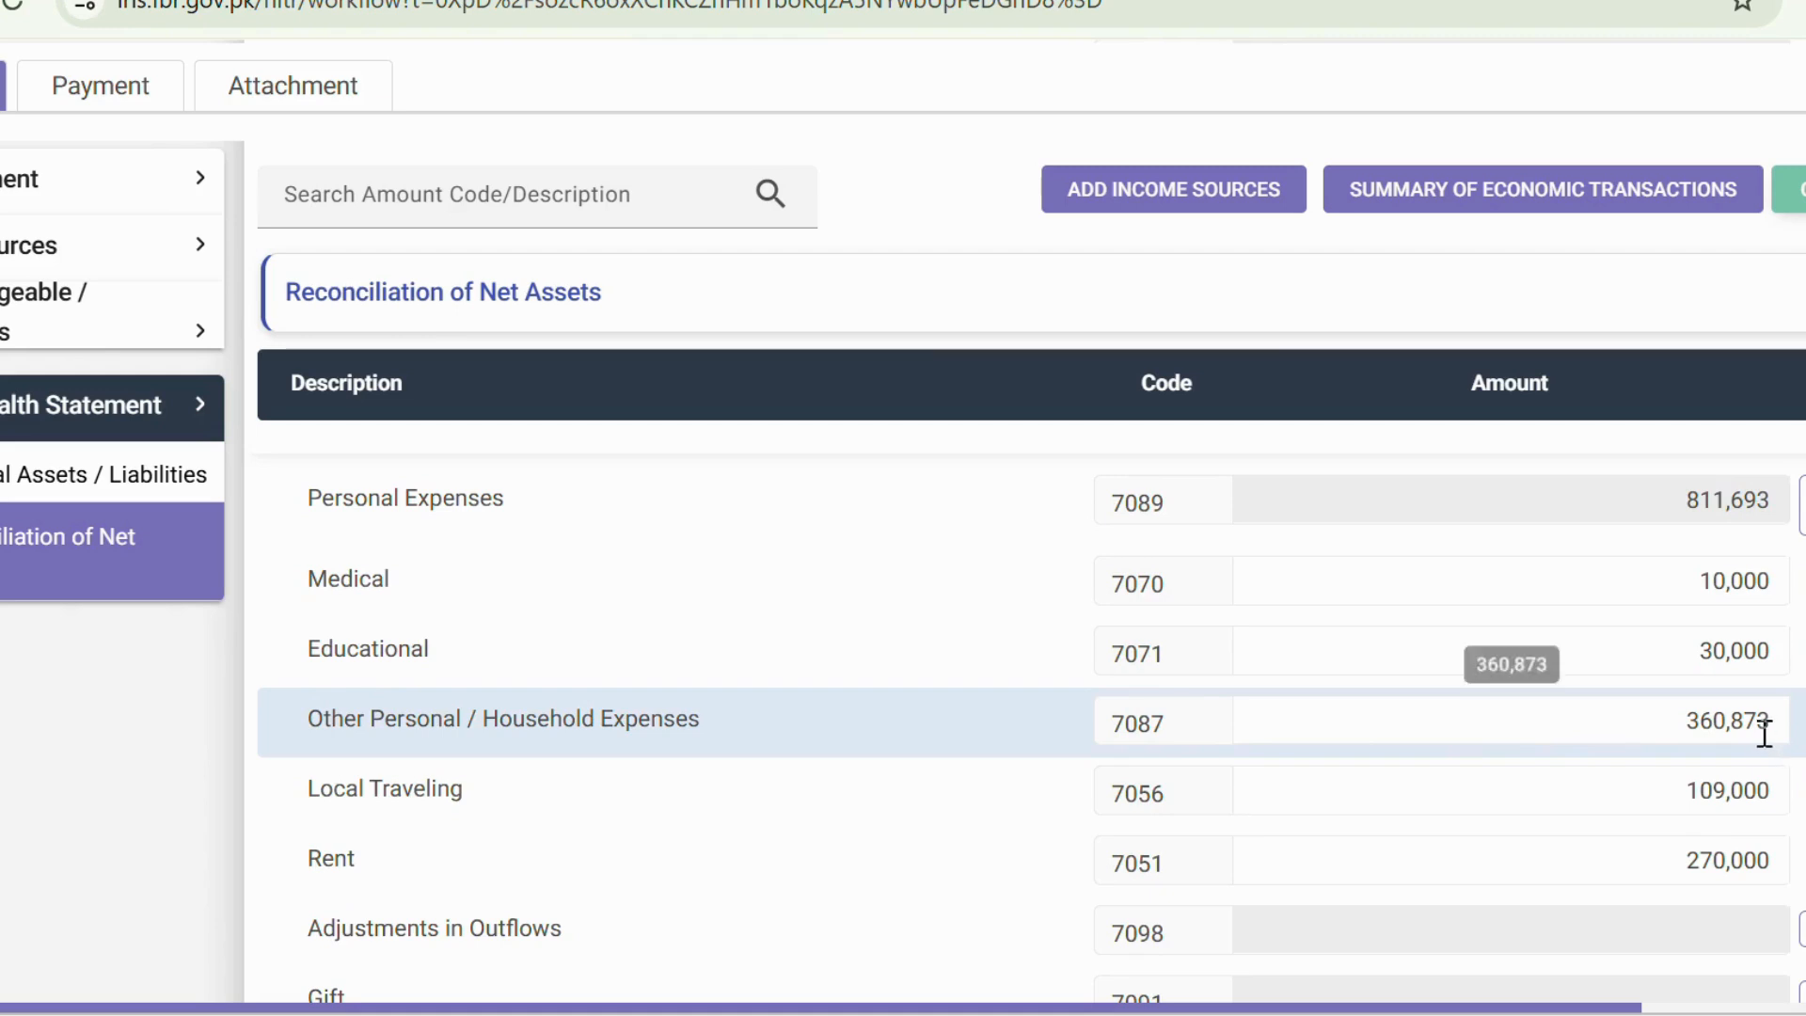
{"action": "scroll", "coordinate": [1762, 734], "scroll_direction": "down", "scroll_amount": 1}
{"action": "scroll", "coordinate": [1764, 734], "scroll_direction": "down", "scroll_amount": 1}
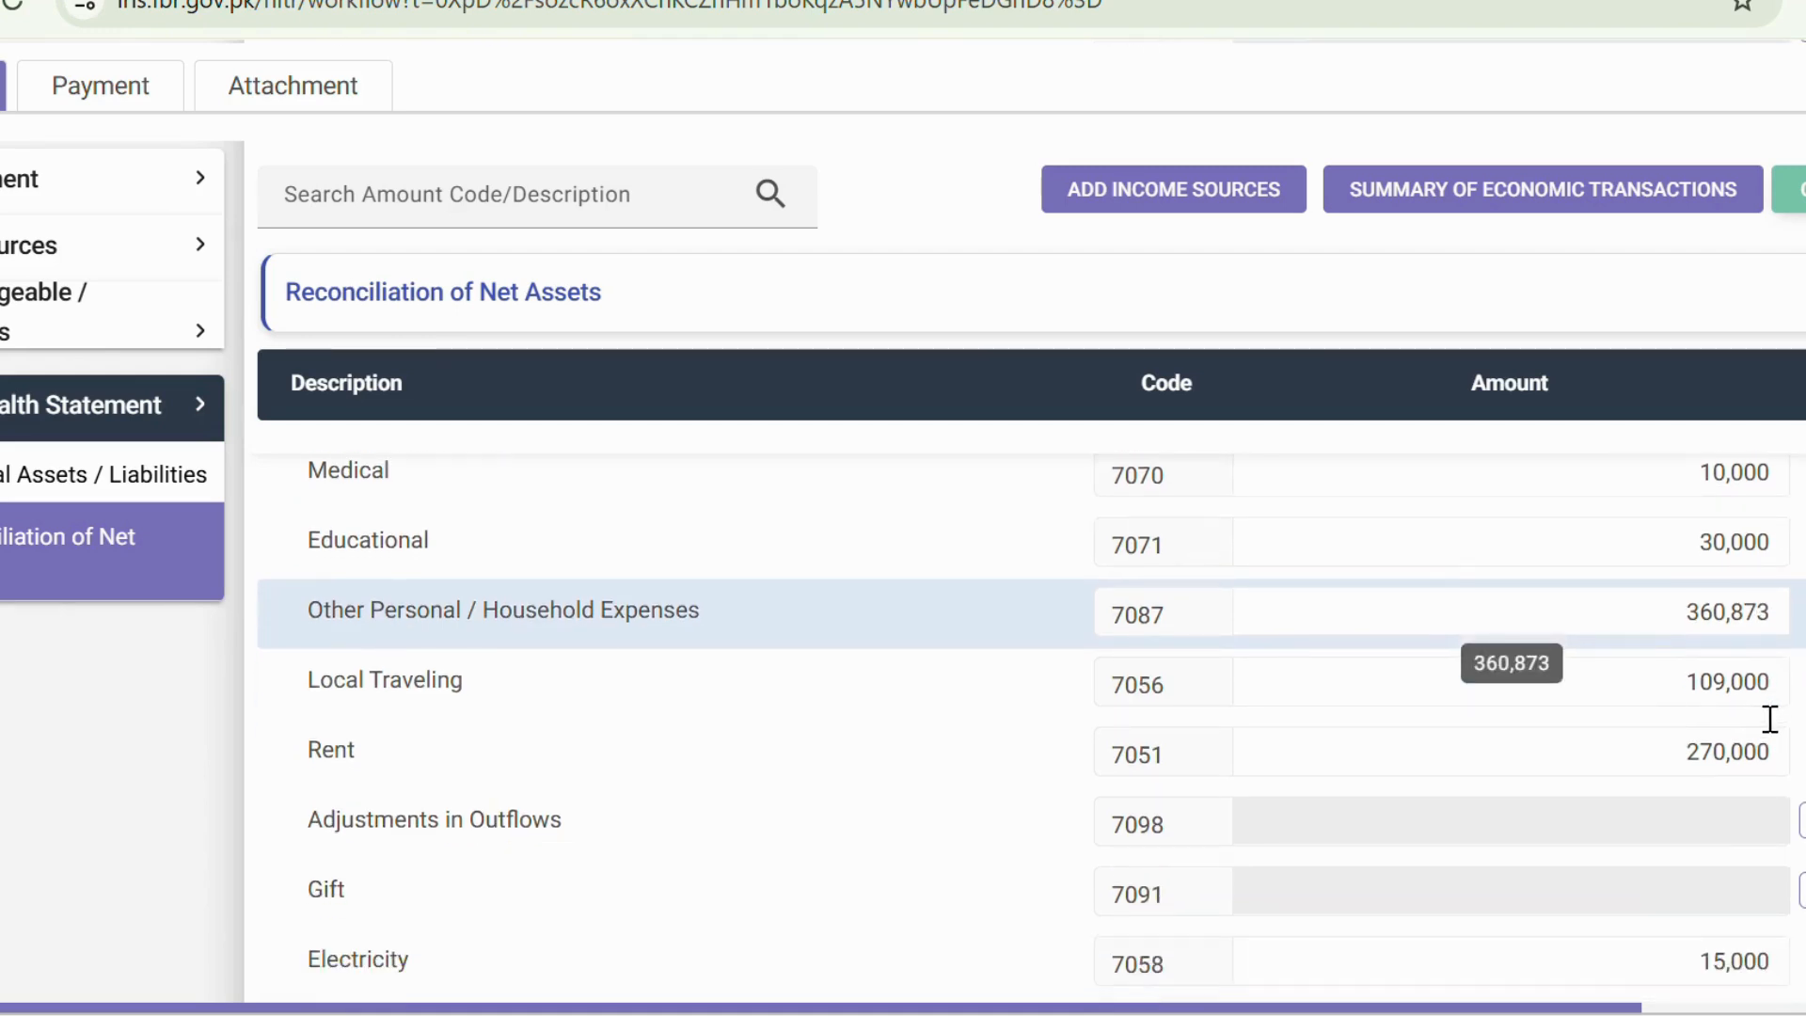
{"action": "scroll", "coordinate": [1769, 719], "scroll_direction": "down", "scroll_amount": 4}
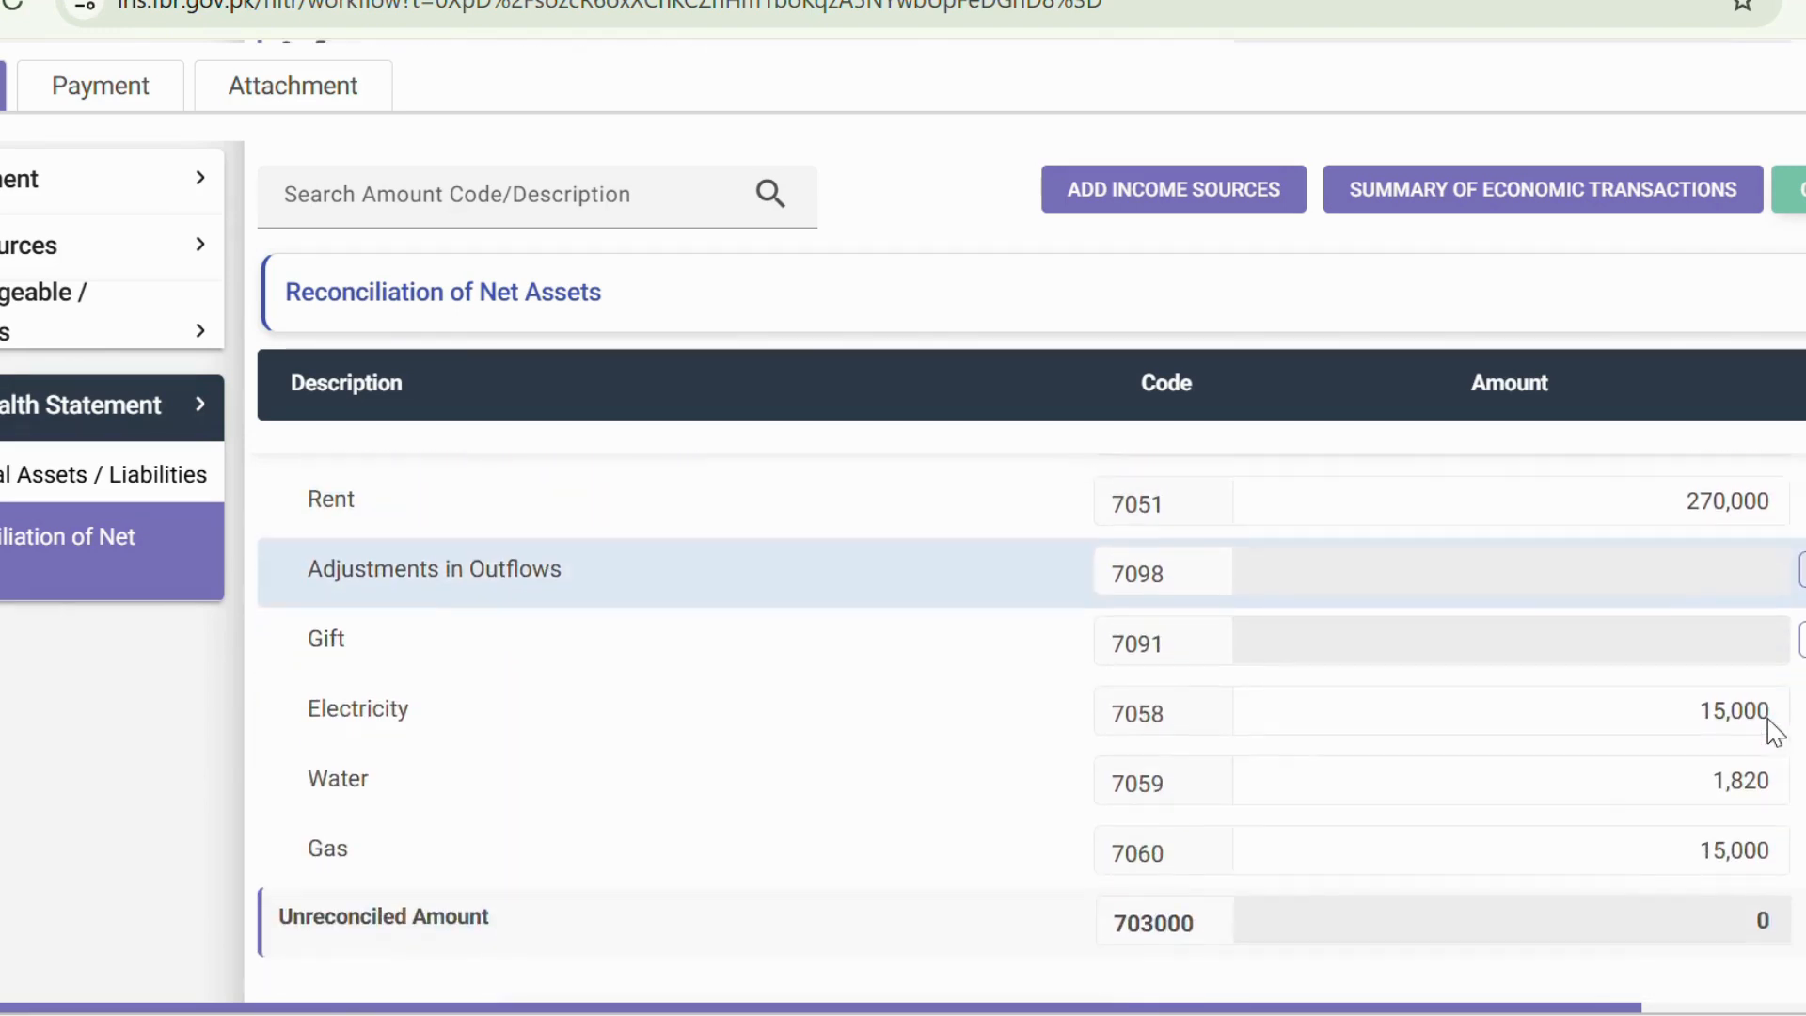
{"action": "scroll", "coordinate": [1773, 729], "scroll_direction": "down", "scroll_amount": 2}
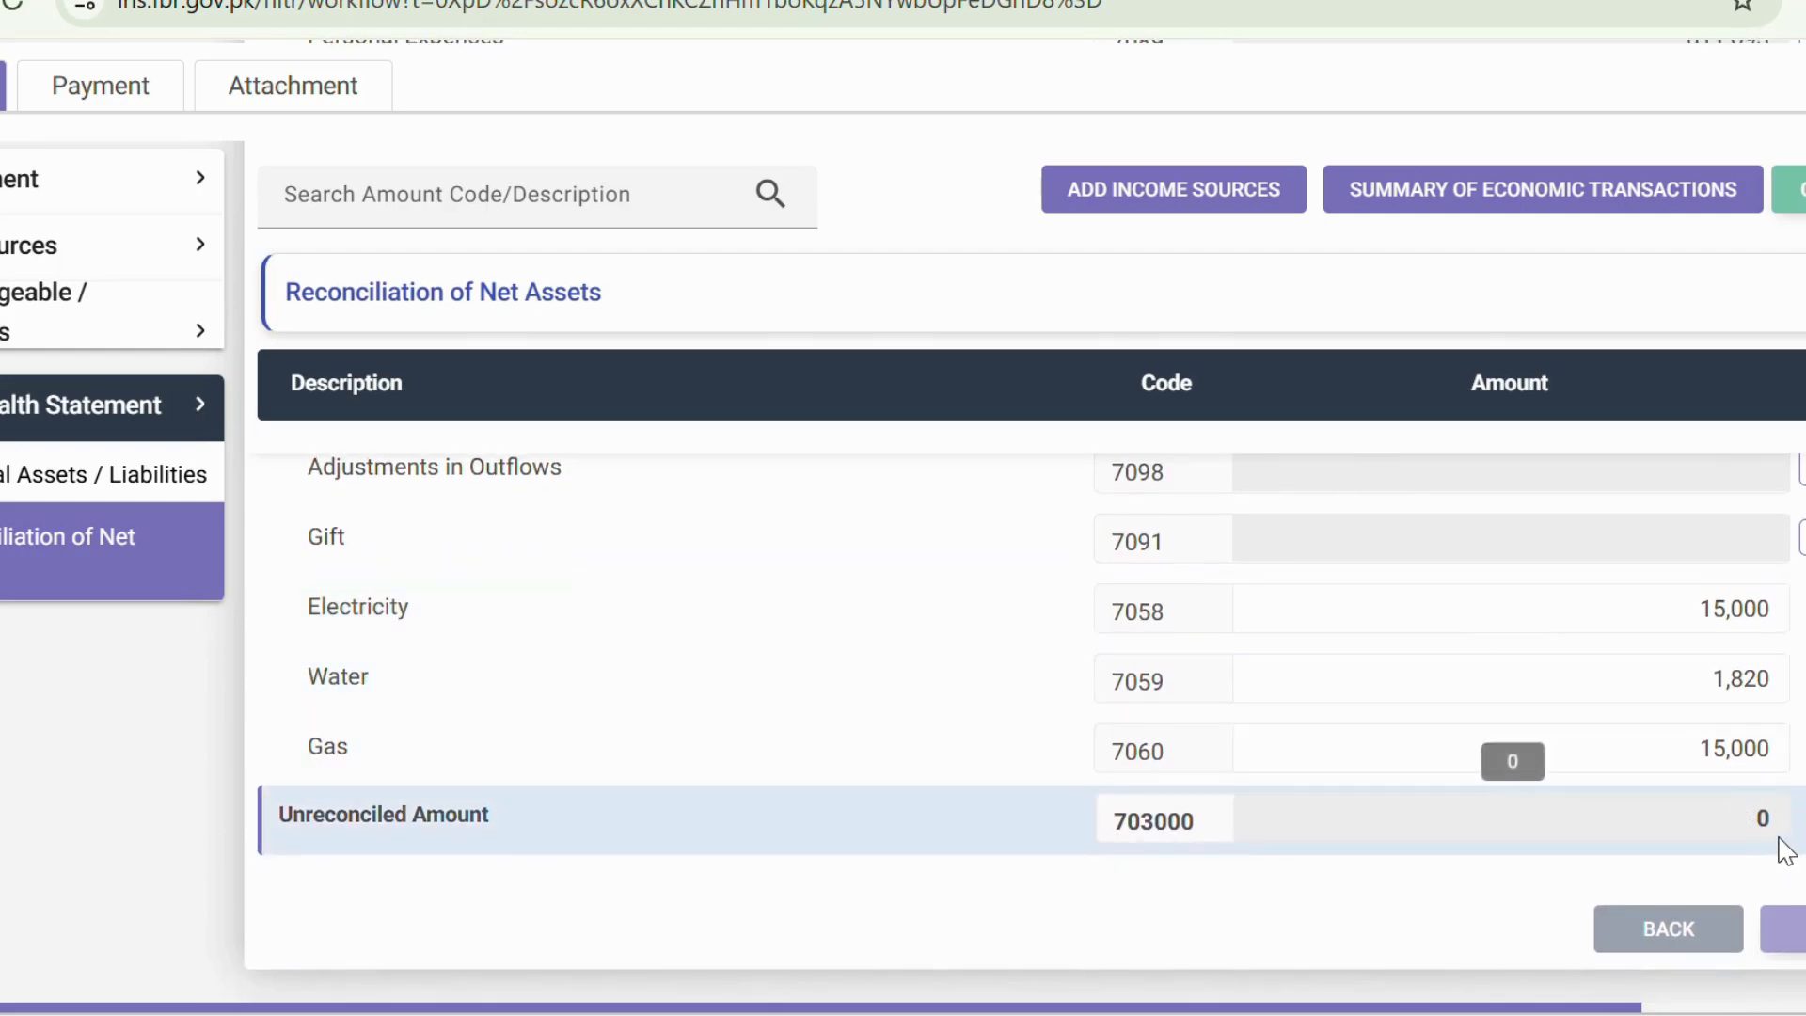
Step: Save and submit the 2026 income tax return, and dismiss the browser's offer to update the saved password
{"action": "scroll", "coordinate": [1786, 851], "scroll_direction": "up", "scroll_amount": 1}
{"action": "scroll", "coordinate": [1787, 851], "scroll_direction": "up", "scroll_amount": 20}
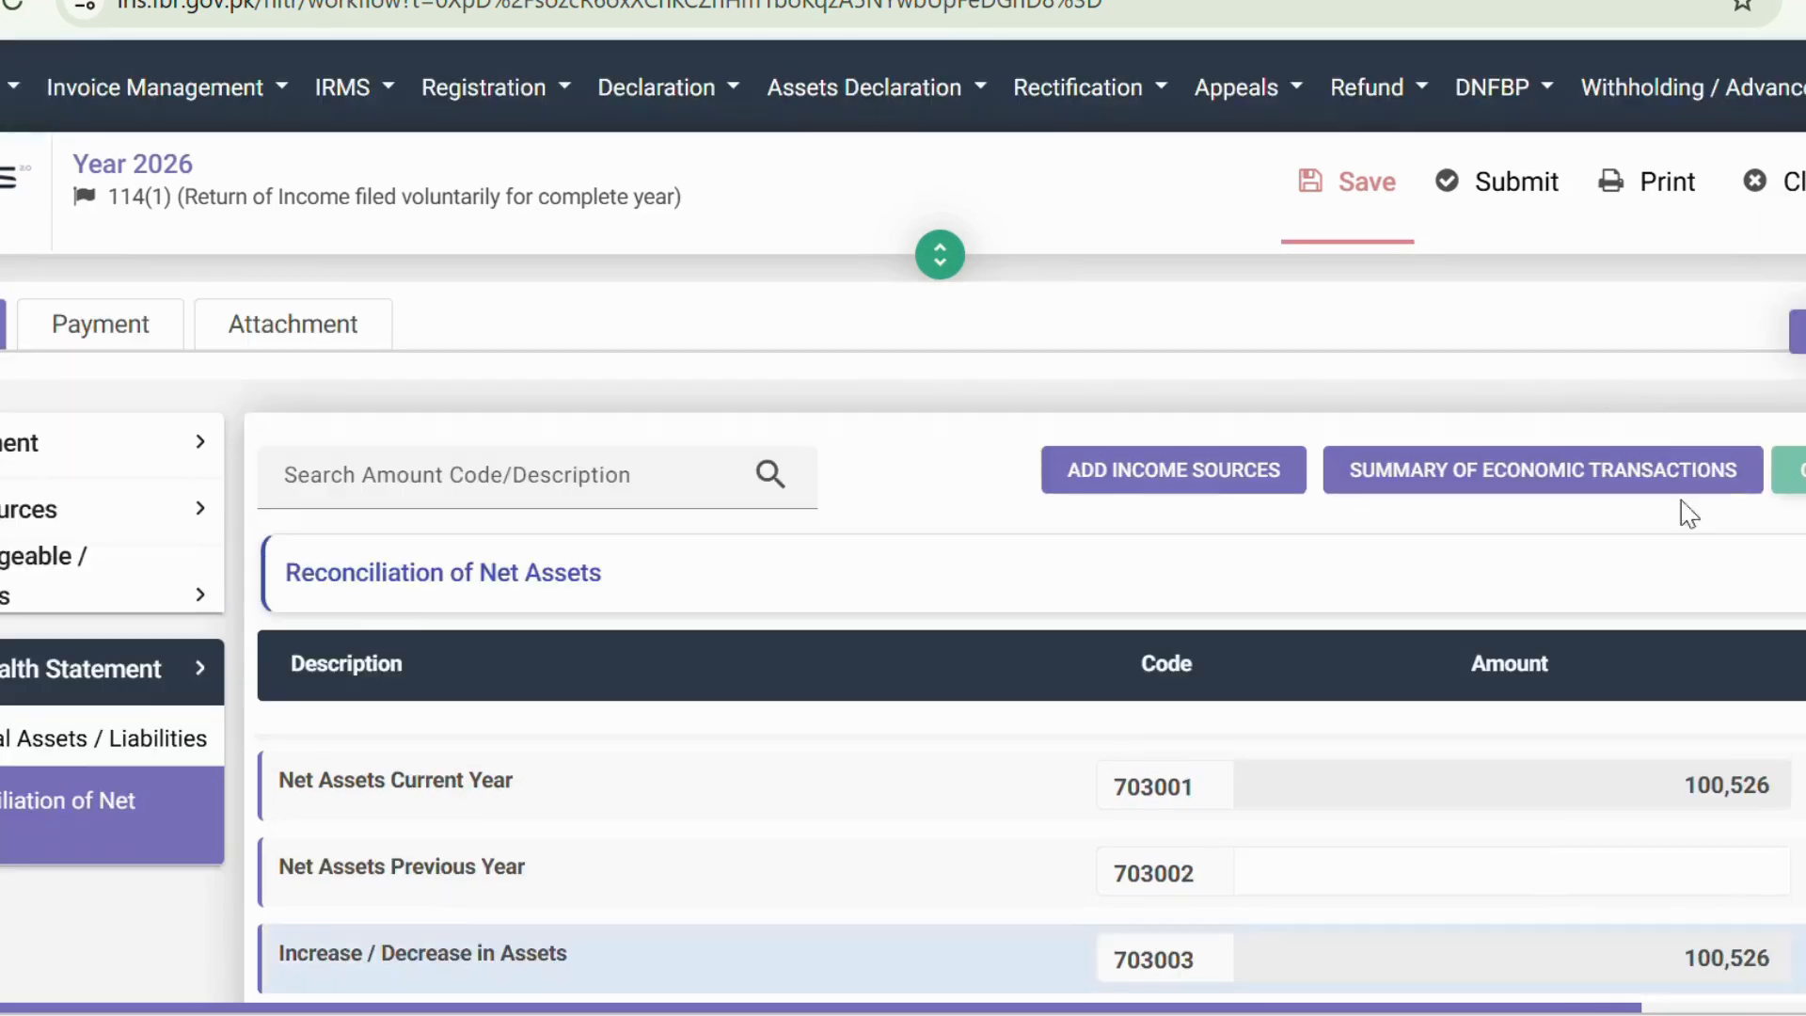
{"action": "left_click", "coordinate": [1513, 180]}
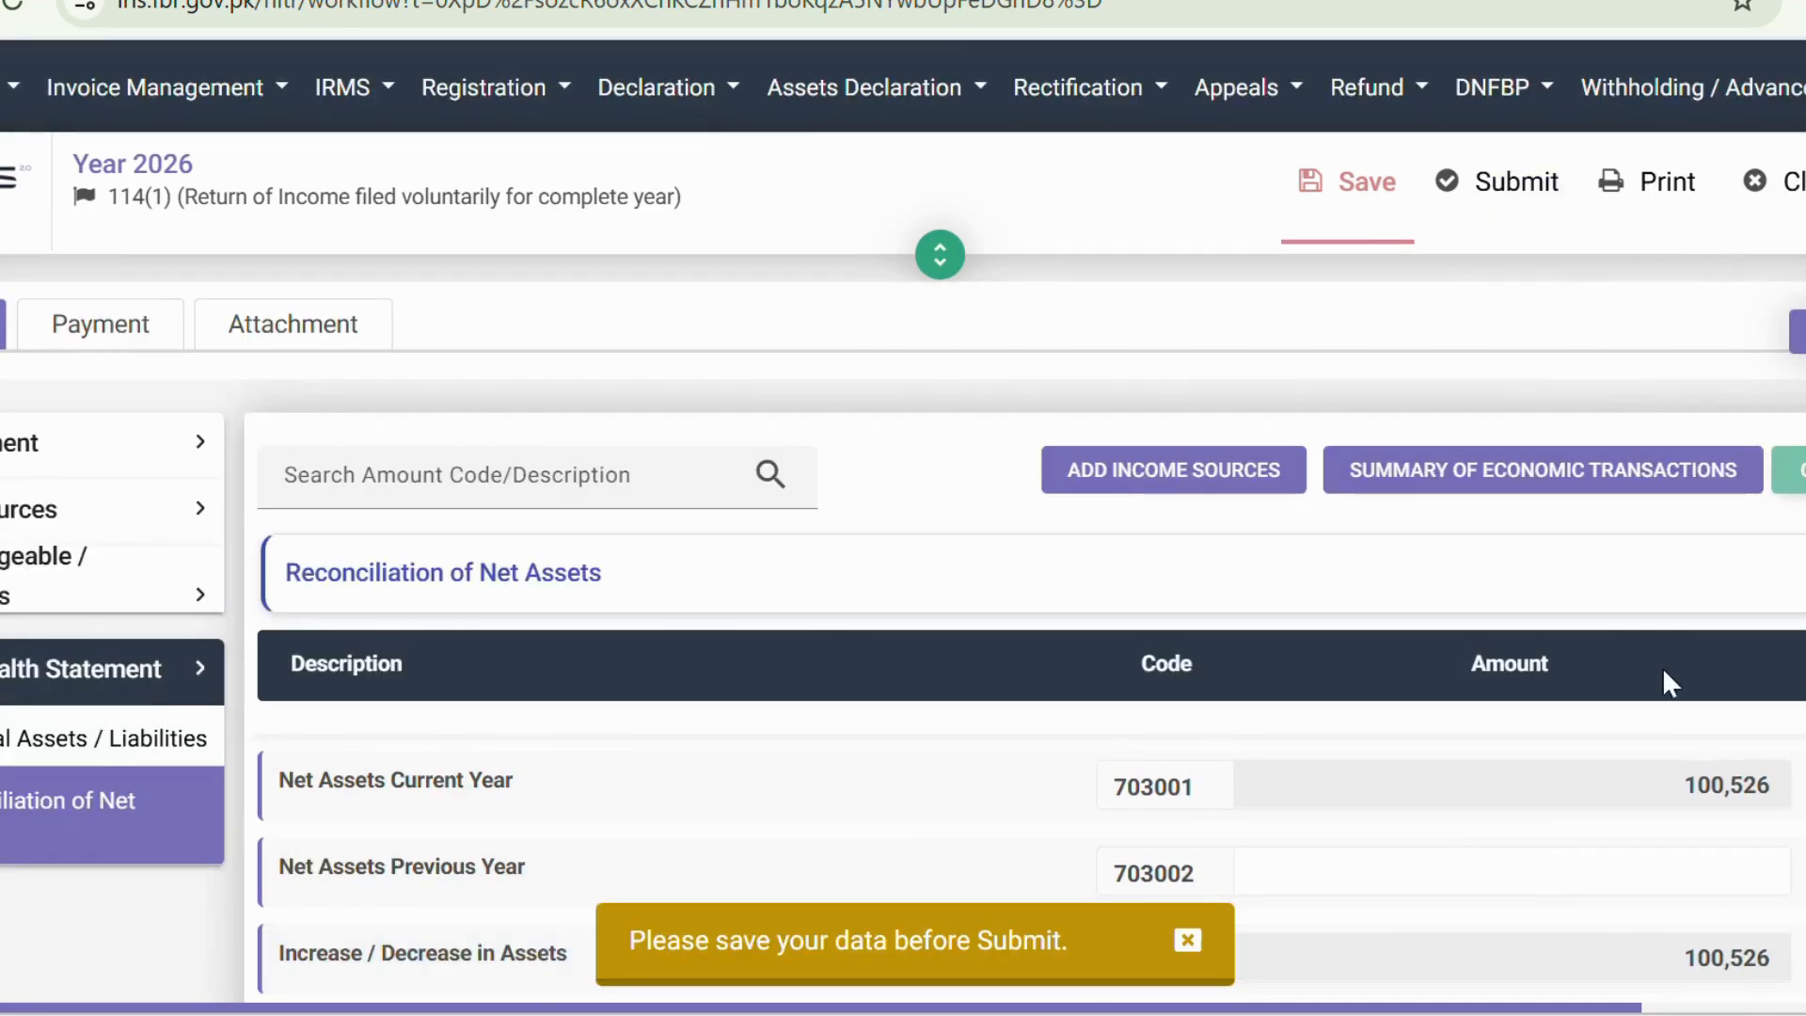
{"action": "left_click", "coordinate": [1330, 198]}
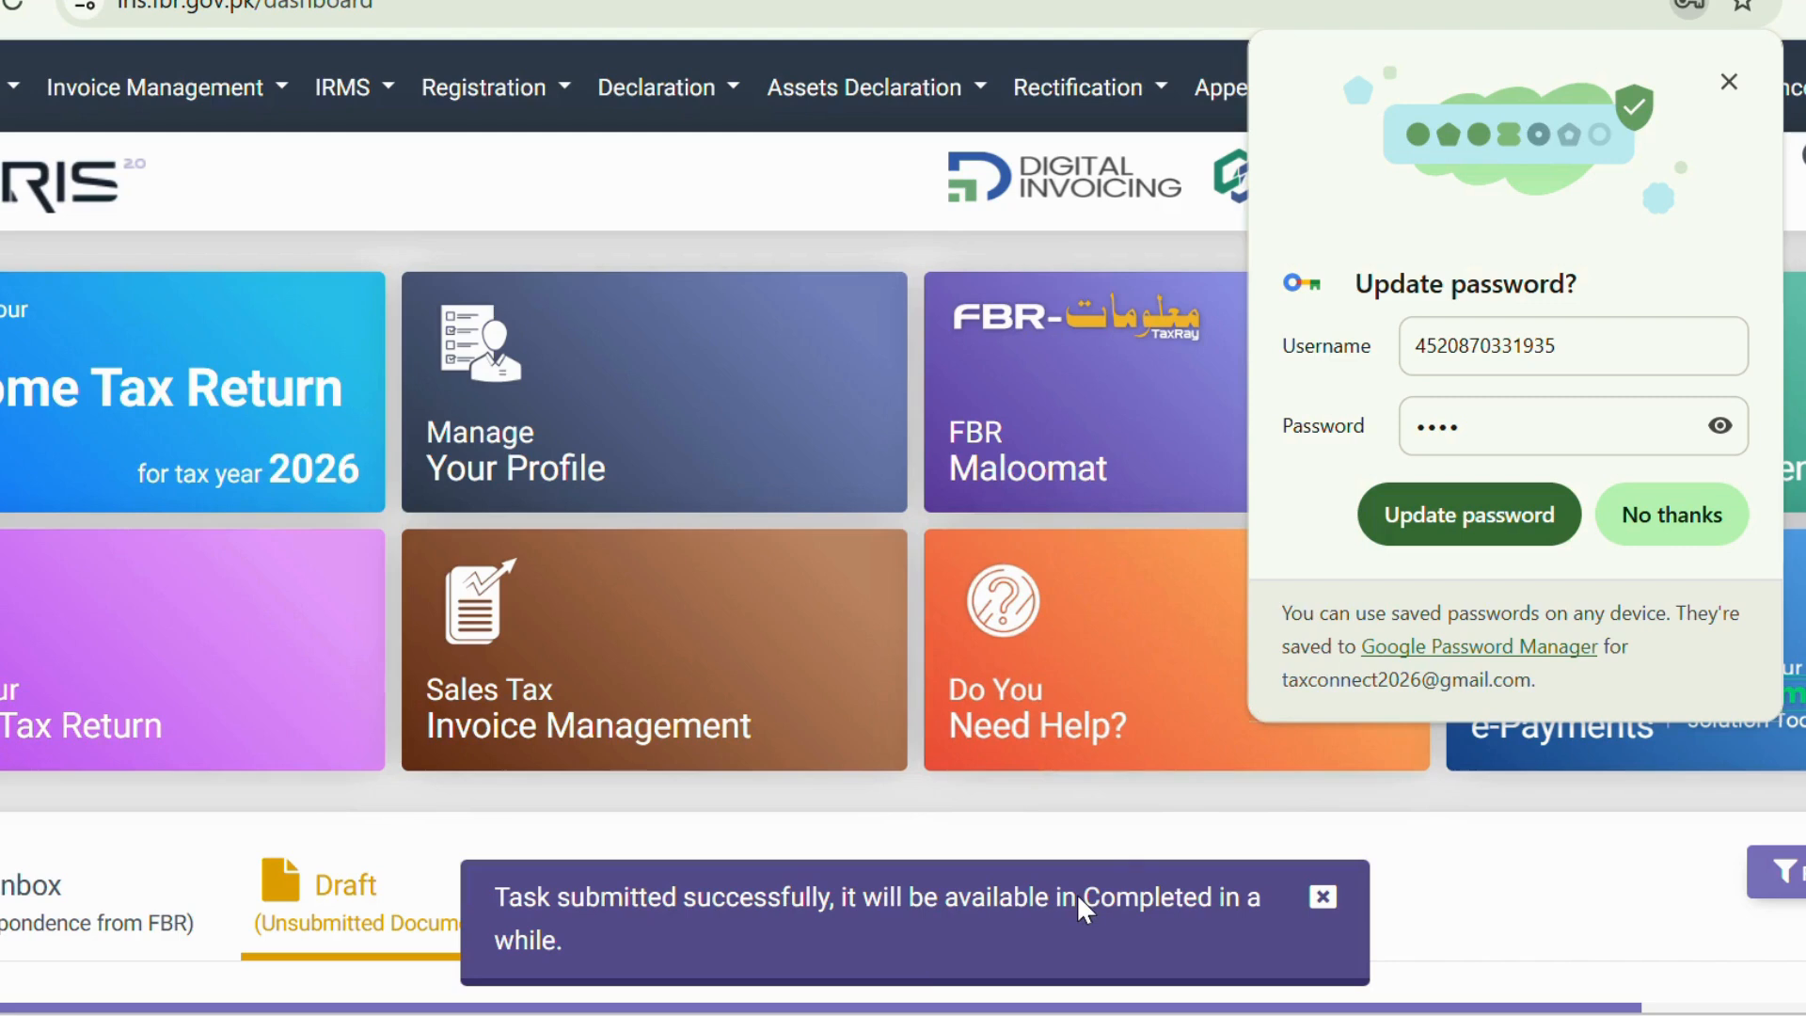
{"action": "left_click", "coordinate": [1729, 82]}
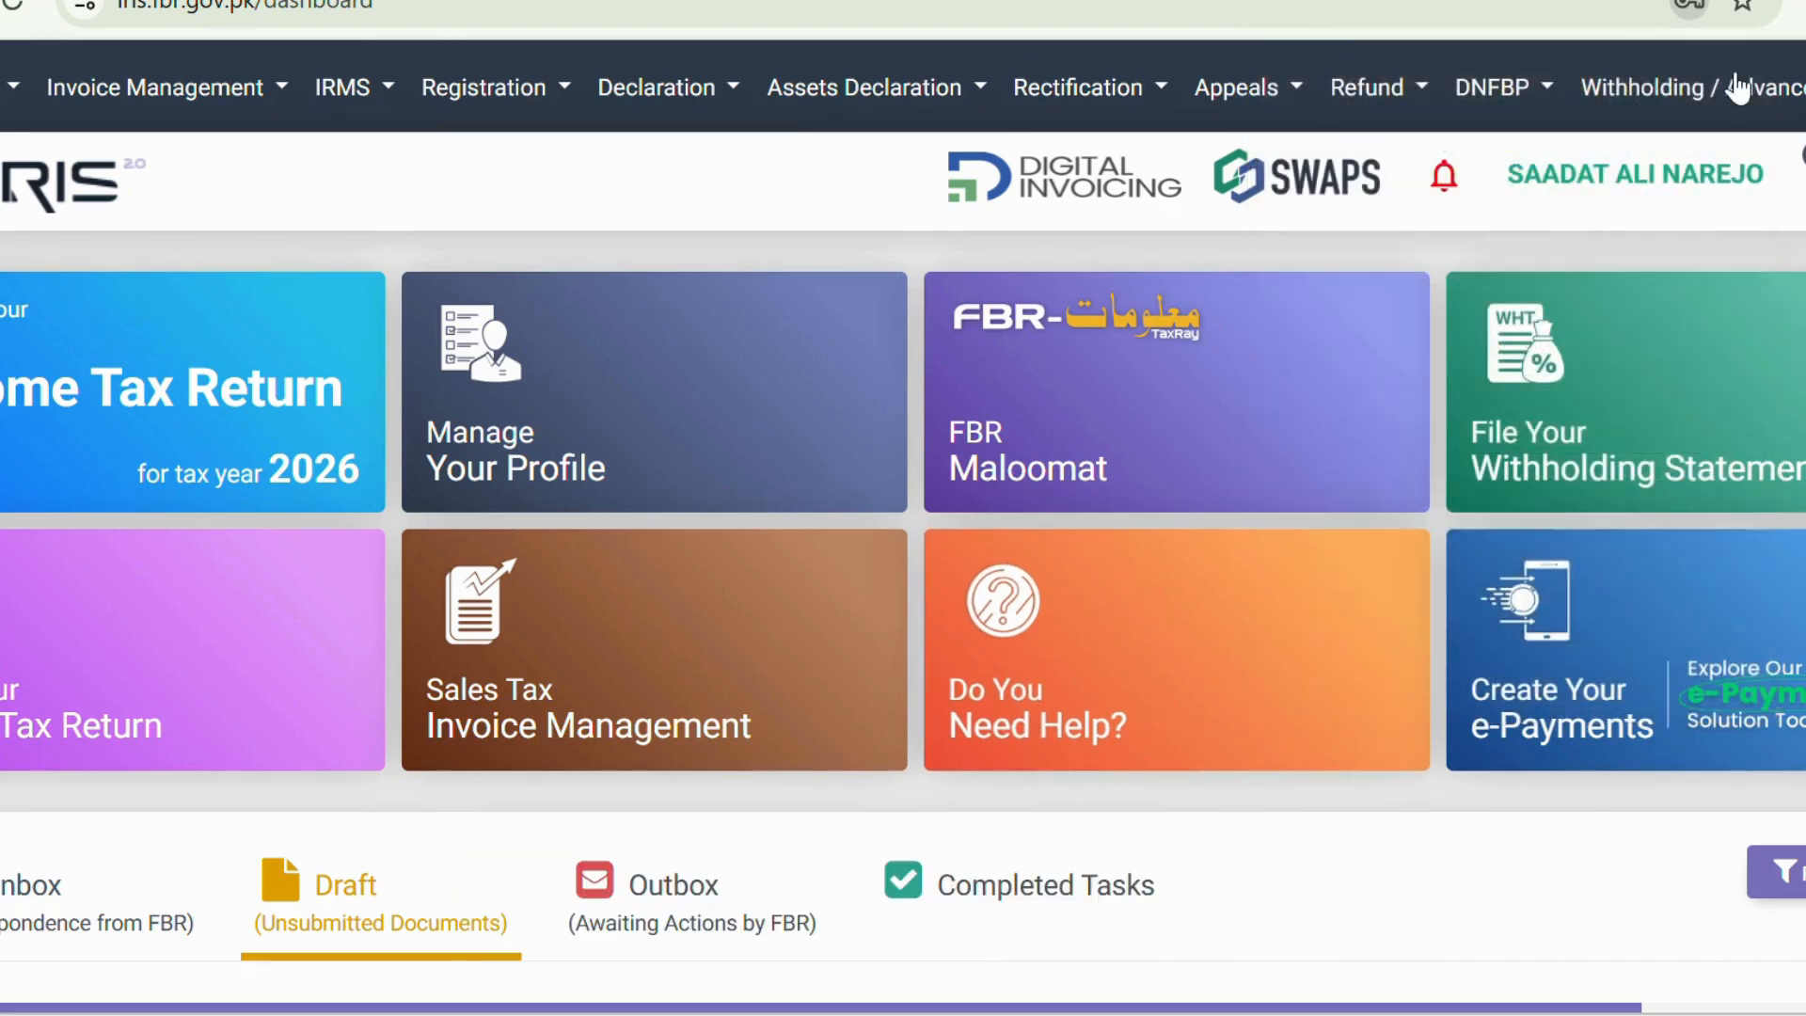
Step: Check the Draft list on the dashboard and open Completed Tasks to look for the submitted return
{"action": "scroll", "coordinate": [1355, 423], "scroll_direction": "down", "scroll_amount": 2}
{"action": "scroll", "coordinate": [1356, 423], "scroll_direction": "down", "scroll_amount": 3}
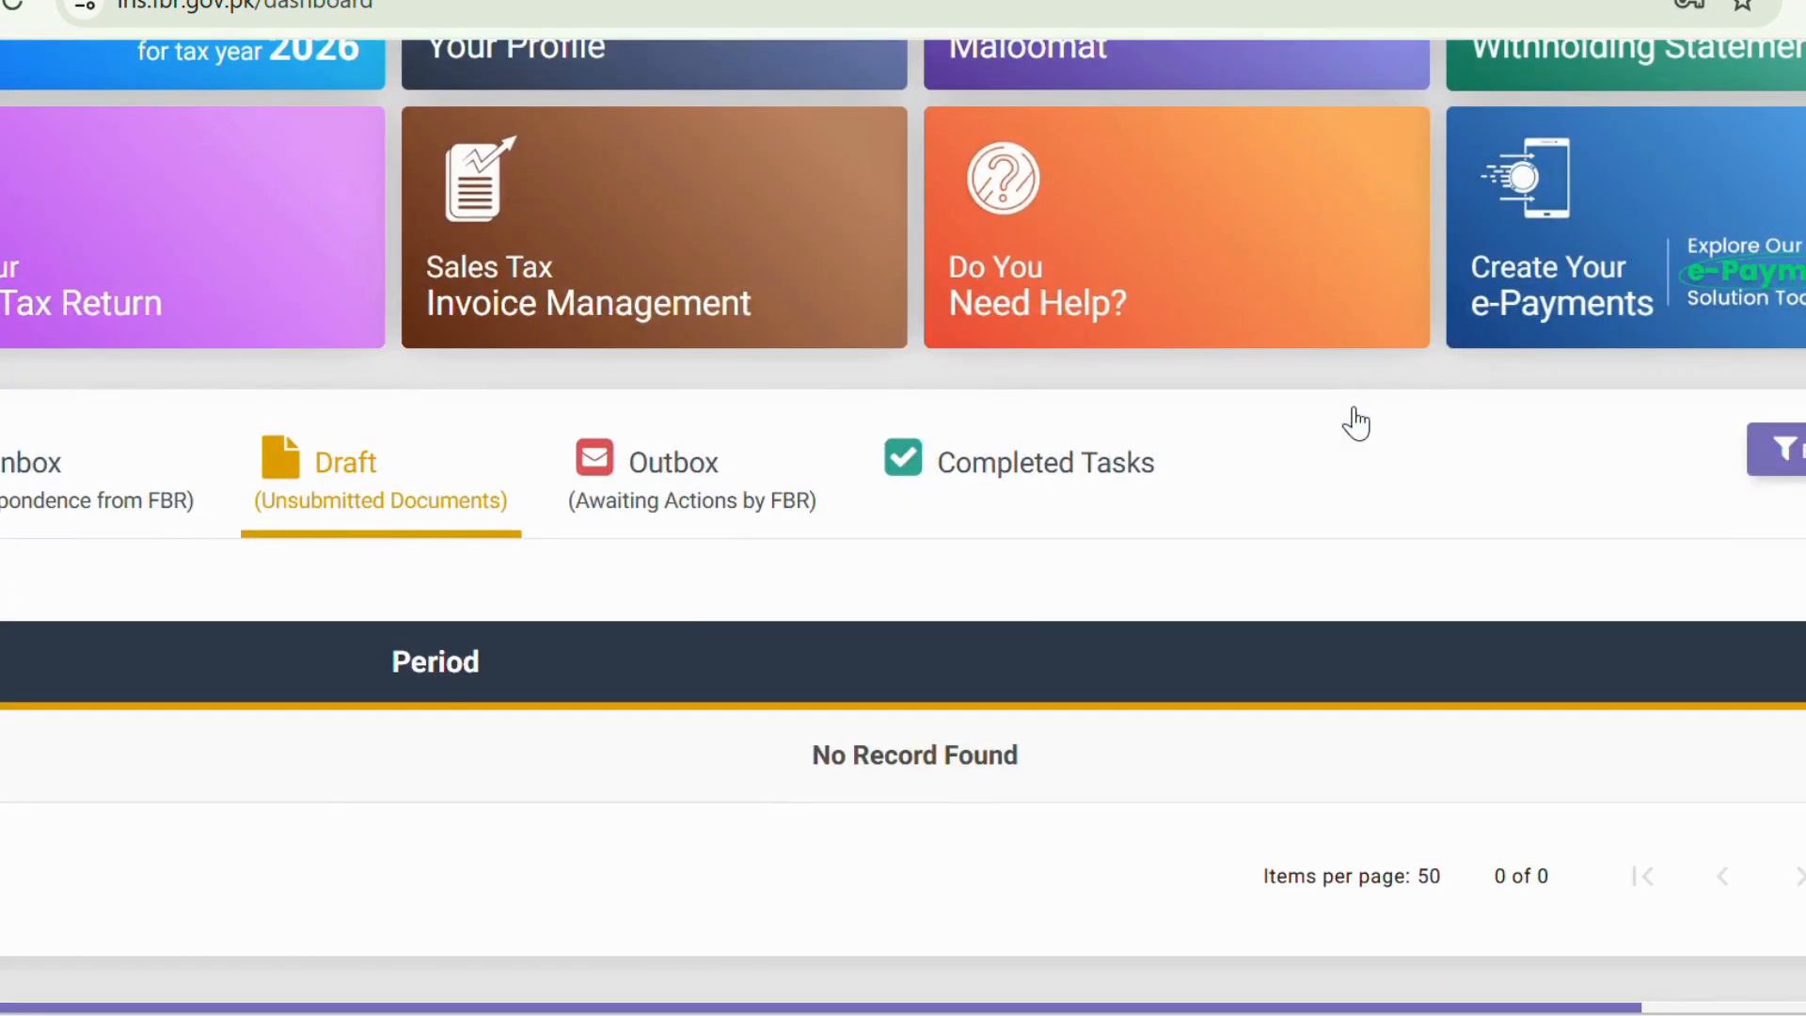
{"action": "scroll", "coordinate": [1355, 421], "scroll_direction": "up", "scroll_amount": 4}
{"action": "scroll", "coordinate": [1355, 421], "scroll_direction": "down", "scroll_amount": 1}
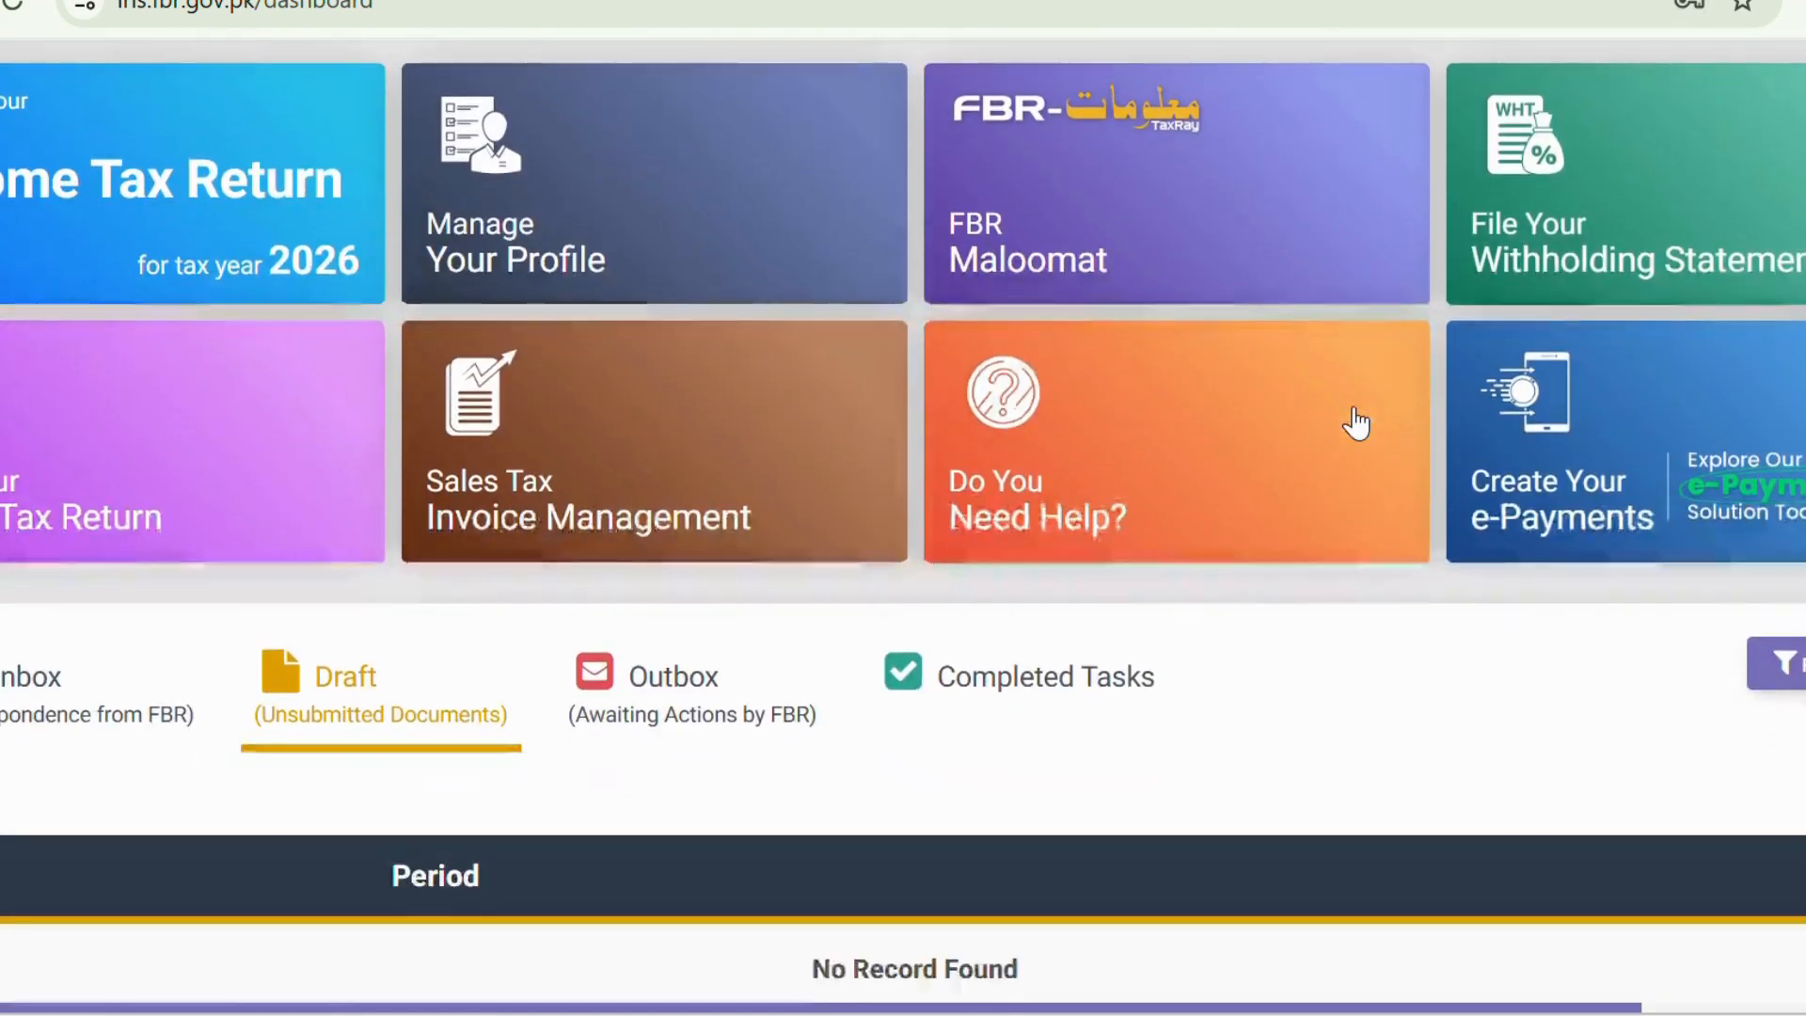
{"action": "left_click", "coordinate": [1053, 730]}
{"action": "scroll", "coordinate": [1052, 731], "scroll_direction": "down", "scroll_amount": 1}
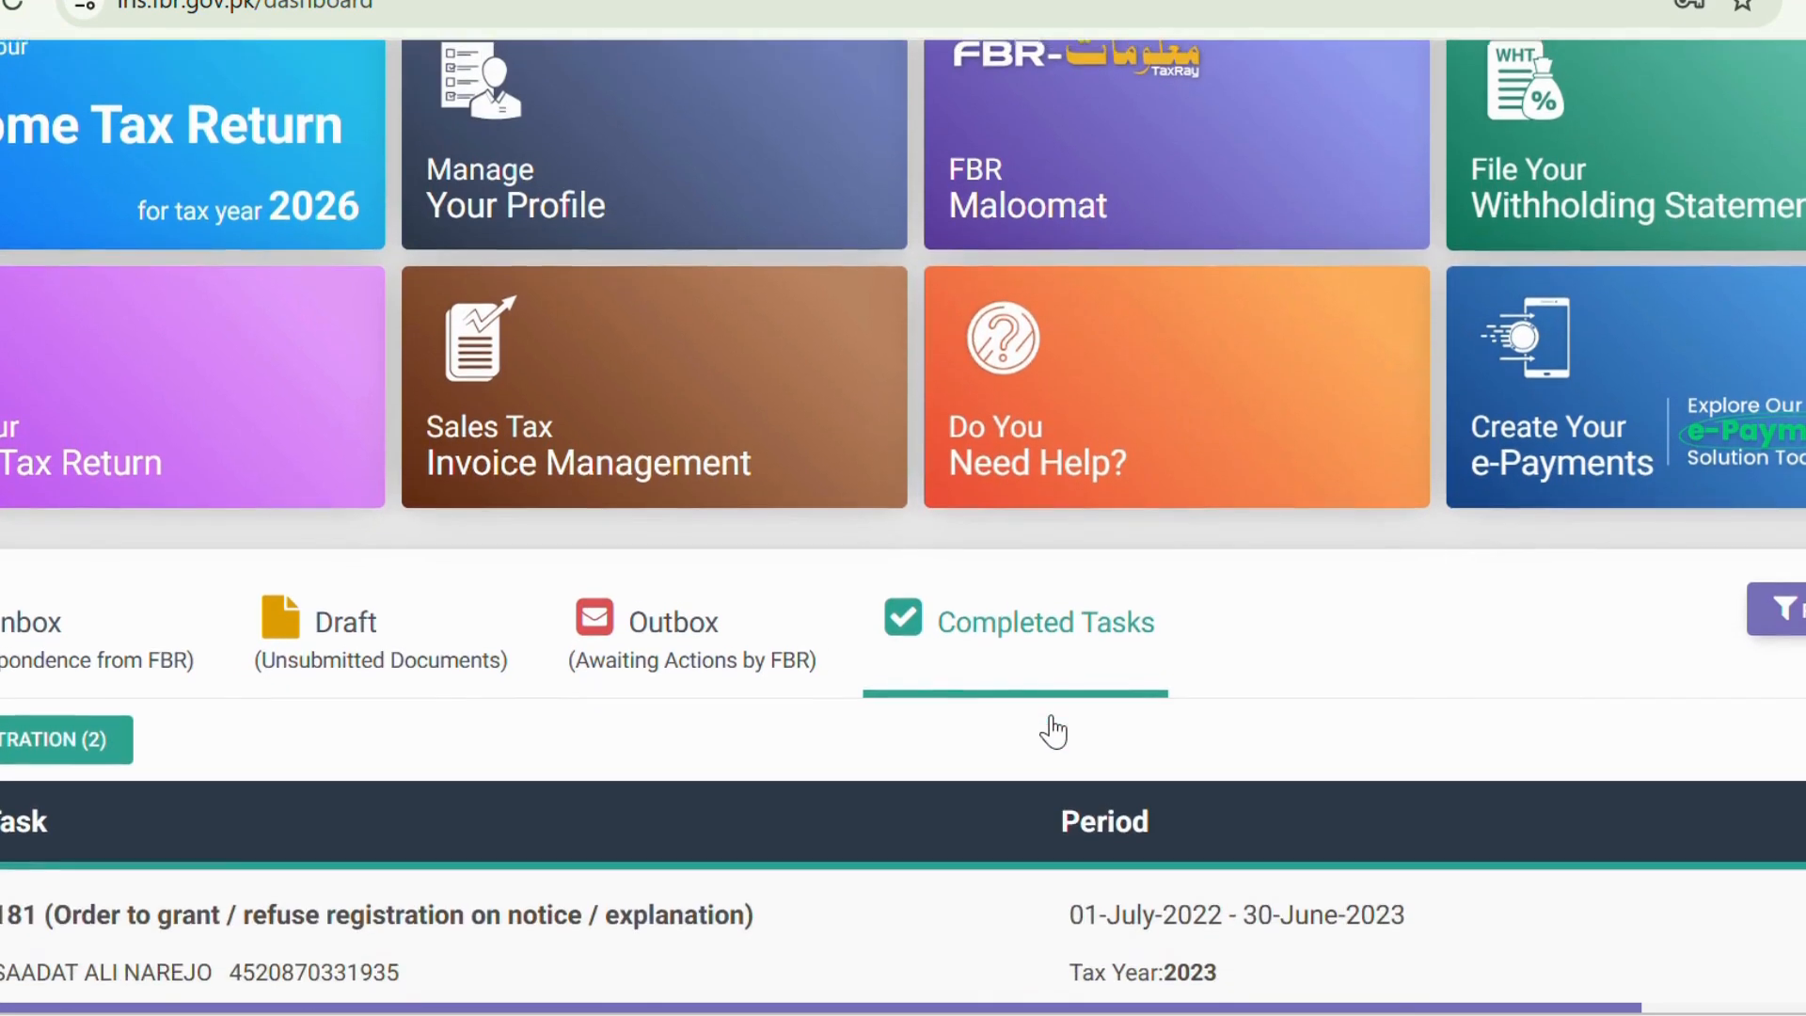
{"action": "scroll", "coordinate": [1052, 731], "scroll_direction": "up", "scroll_amount": 1}
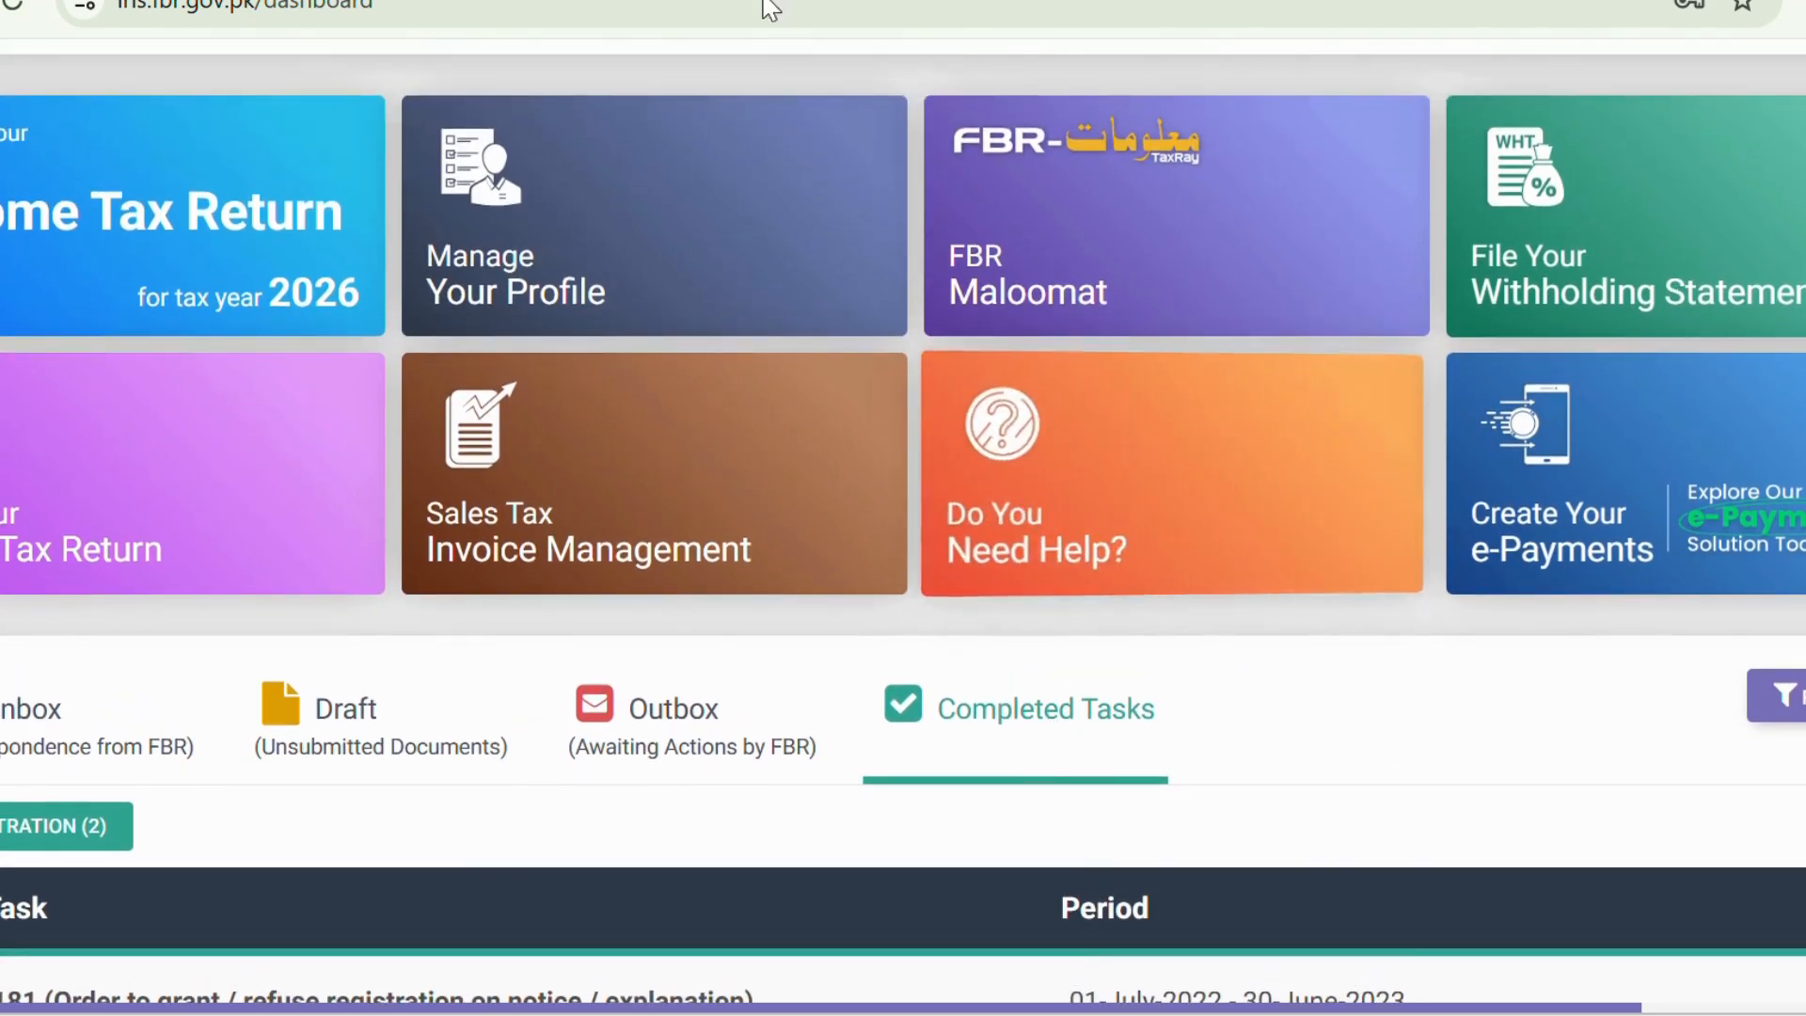